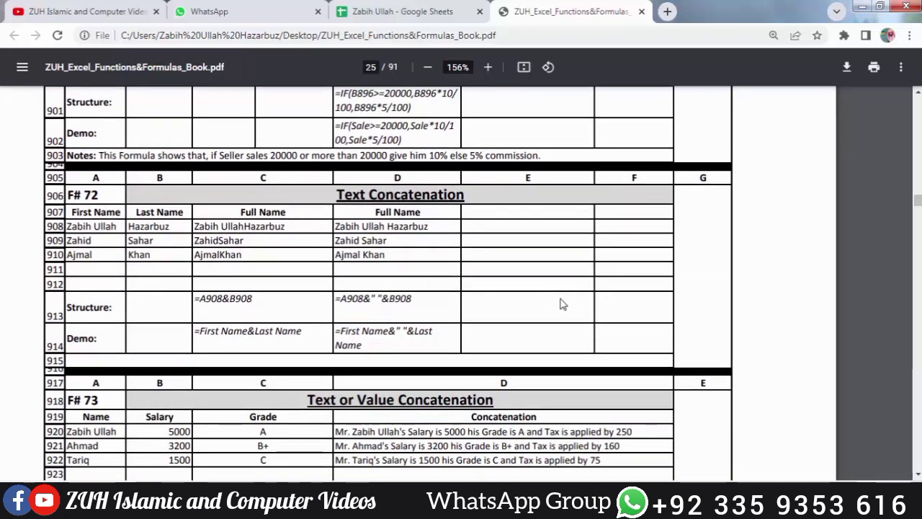
Review the text, value and DOB concatenation examples F# 72 to F# 76 in the formula book PDF
scroll(562, 305, down, 3)
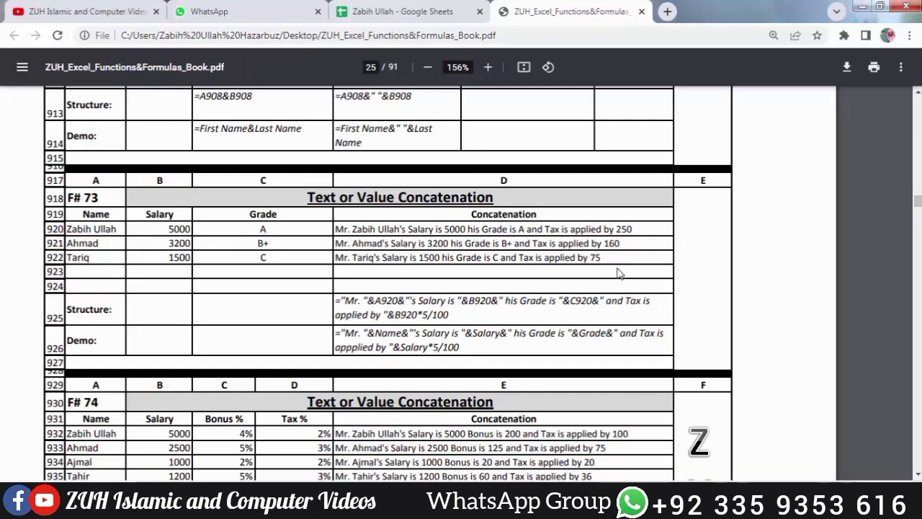
scroll(618, 273, down, 3)
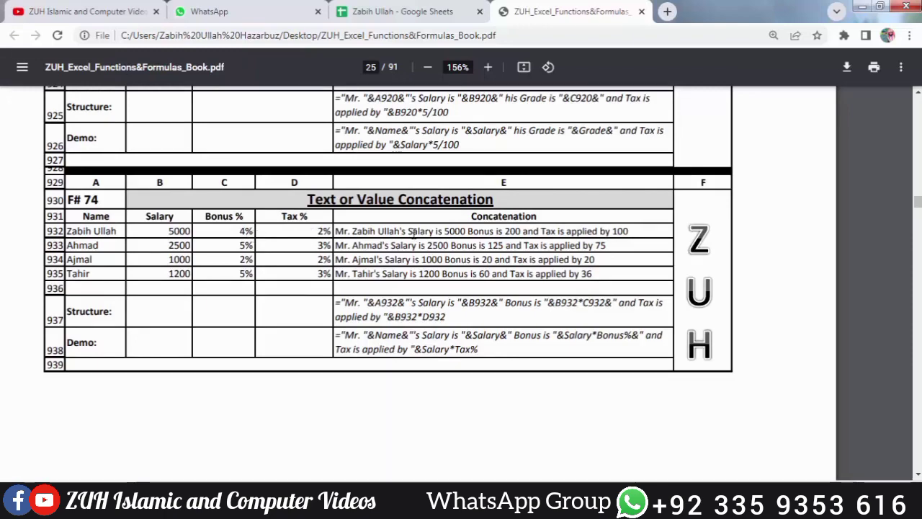
scroll(414, 231, down, 7)
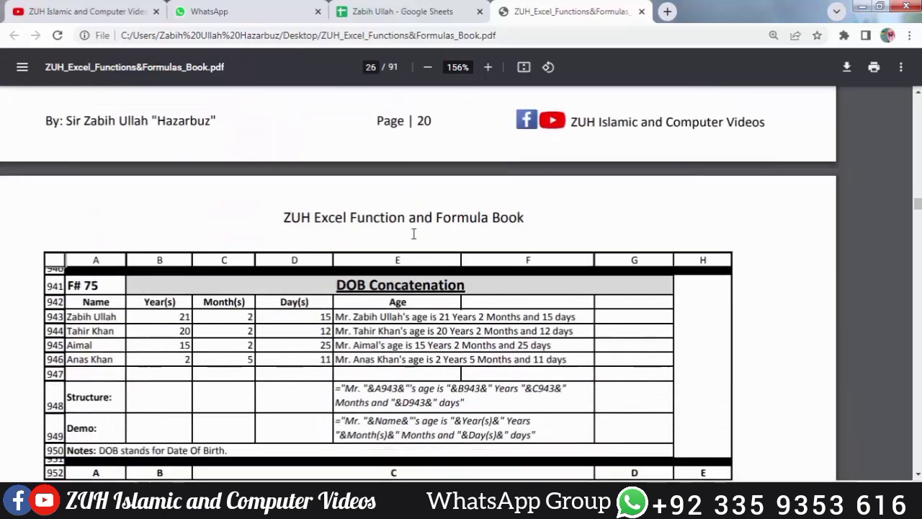
scroll(413, 232, down, 2)
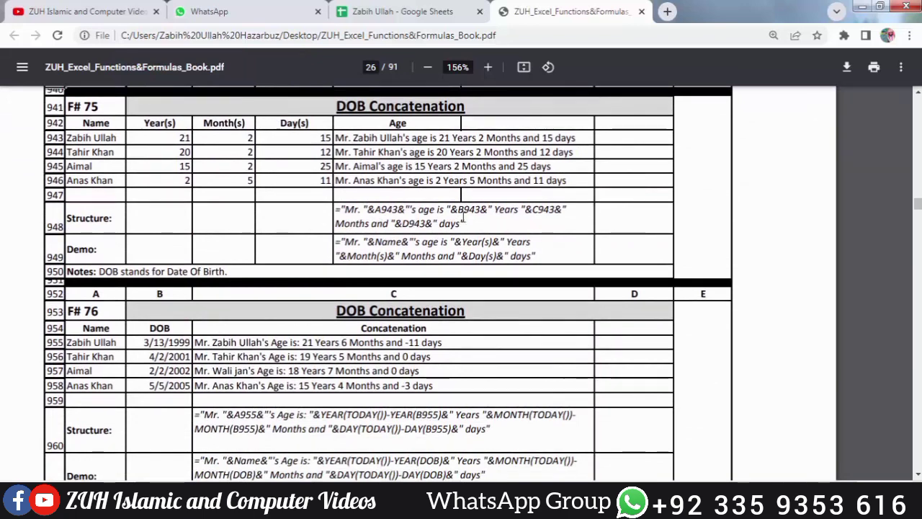
scroll(462, 216, up, 1)
scroll(462, 212, up, 1)
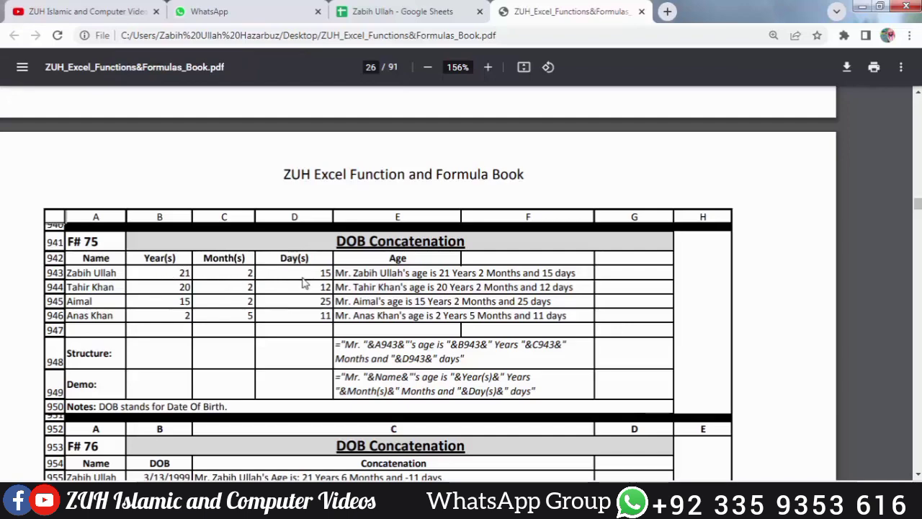
scroll(304, 283, down, 3)
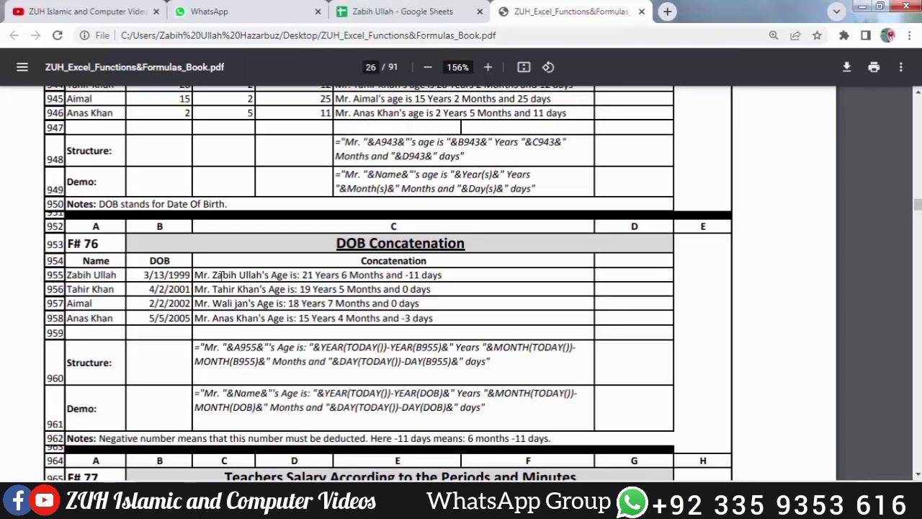
Review examples F# 77 to F# 80 on teacher salary, quiz and test averages, result grades and student positions
scroll(221, 276, down, 5)
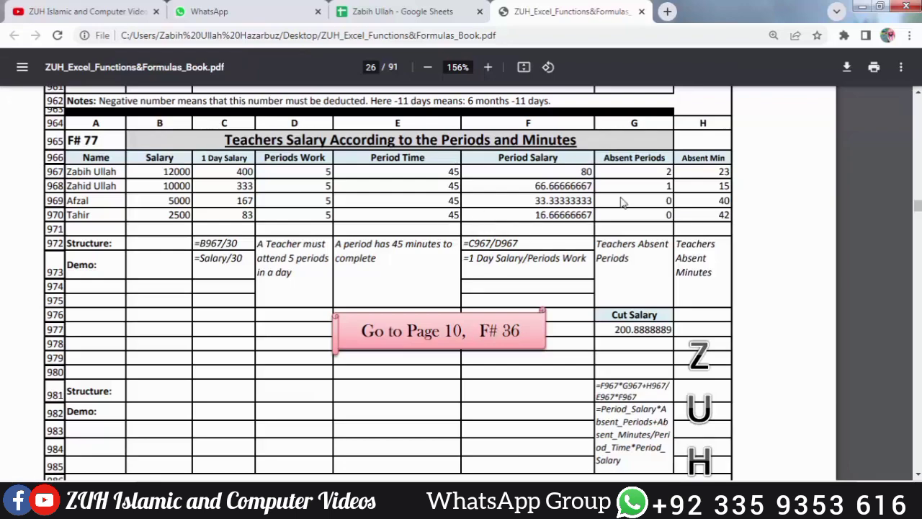
scroll(624, 202, down, 9)
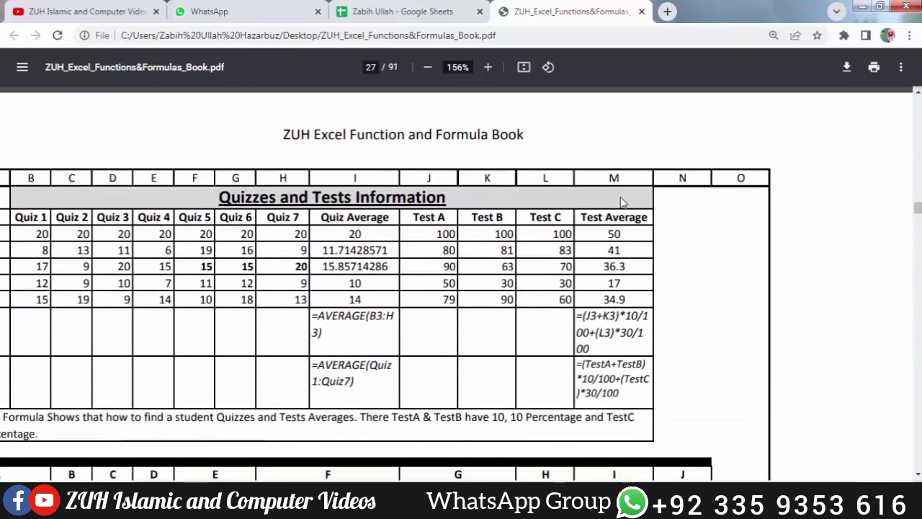
scroll(623, 203, down, 1)
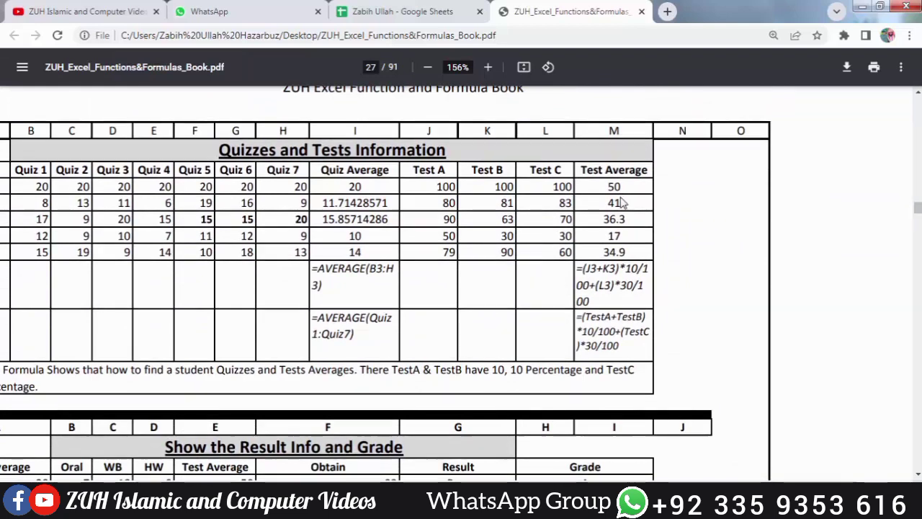
ctrl+scroll(623, 202, down, 2)
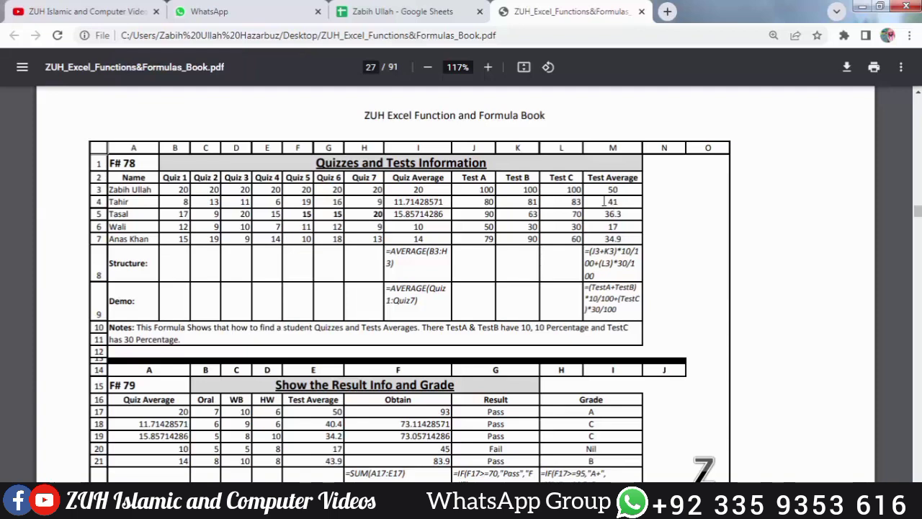
scroll(502, 225, down, 4)
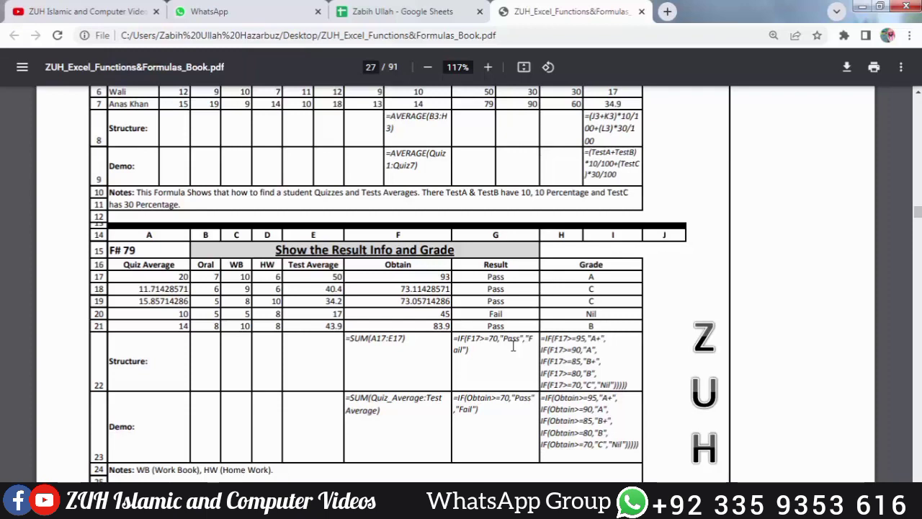
scroll(513, 345, down, 7)
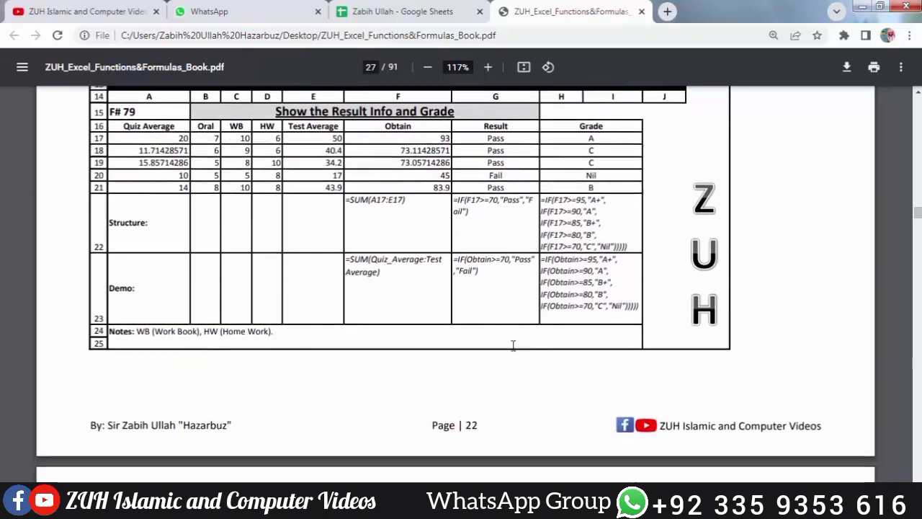
scroll(513, 346, down, 1)
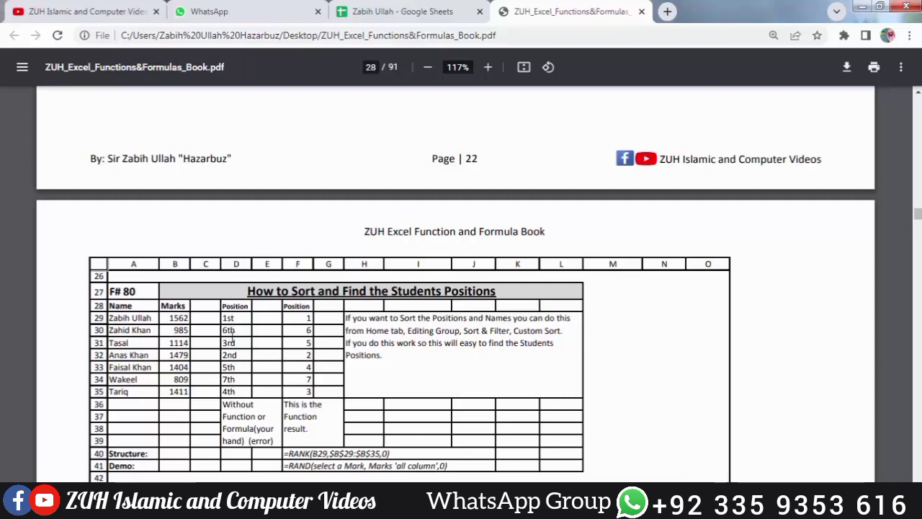
drag(309, 319, 310, 348)
click(303, 334)
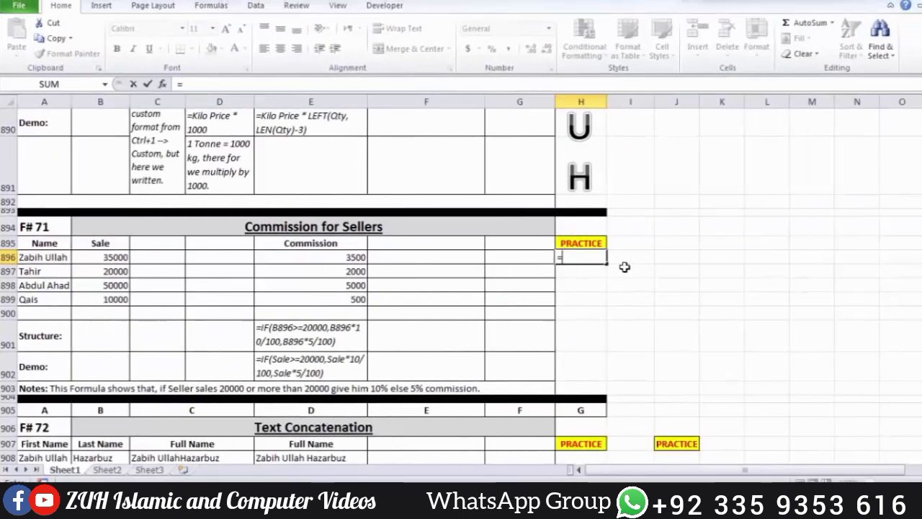
Complete the seller commission formula in H896 as =IF(B896>=20000,B896*10/100,B896*5/100)
text(if)
key(Tab)
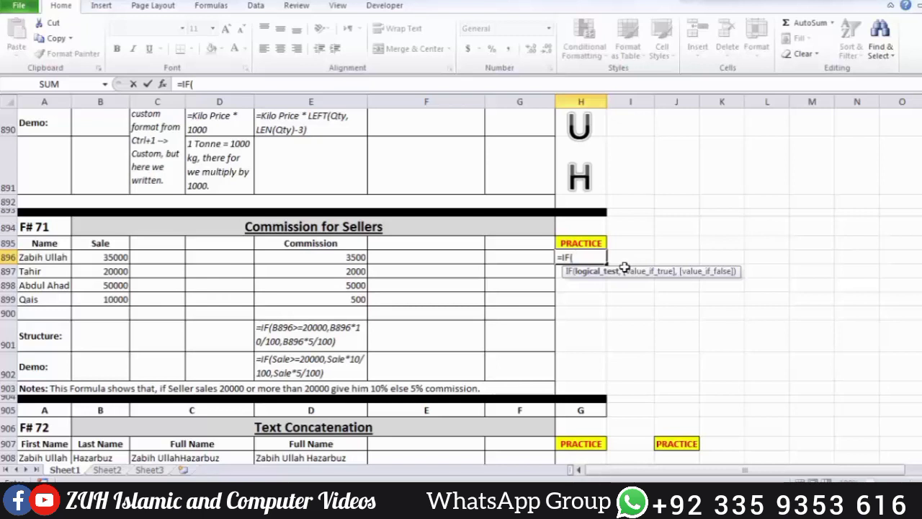
click(101, 256)
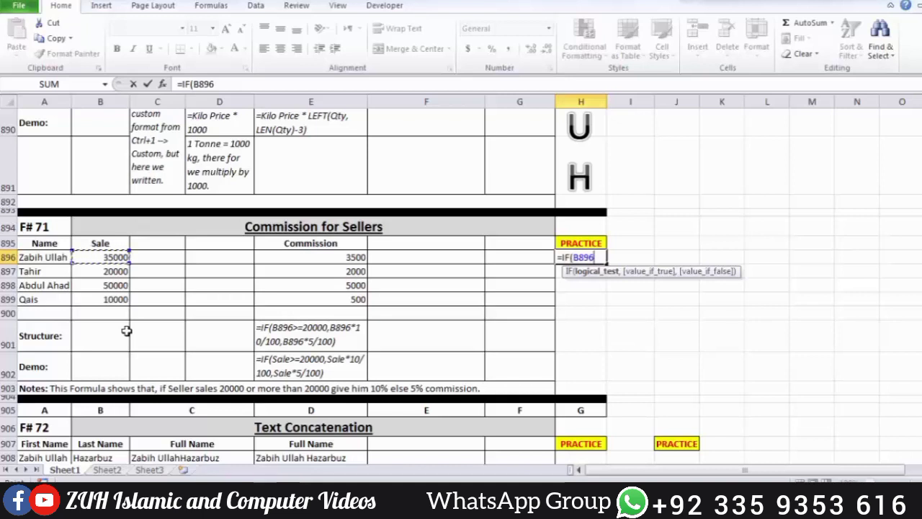
text(>=)
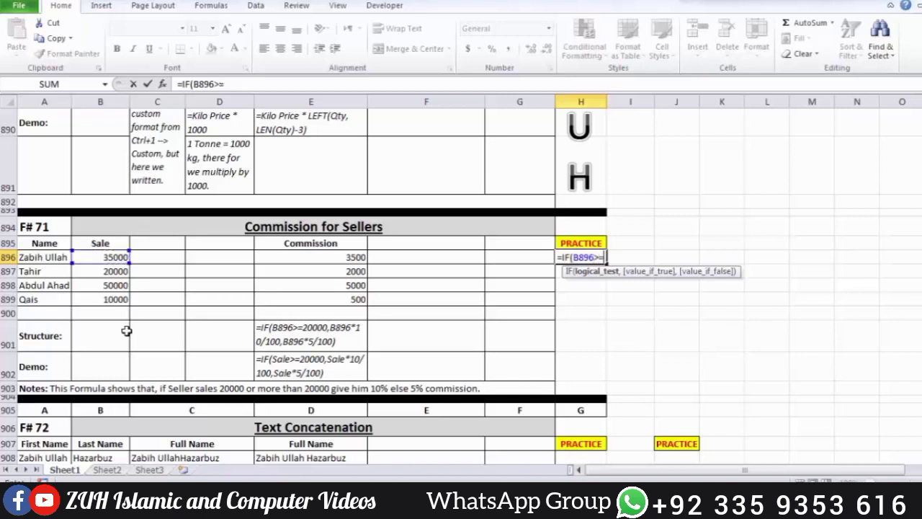
text(20000,)
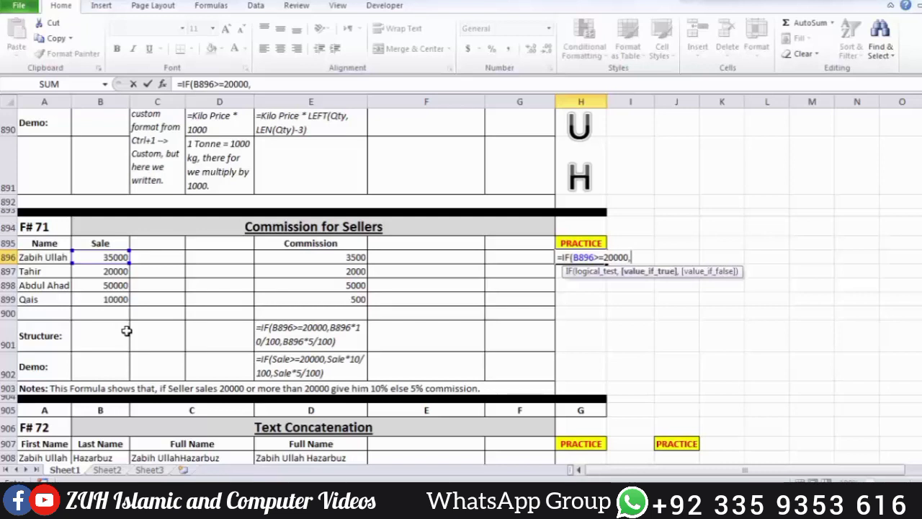
click(114, 260)
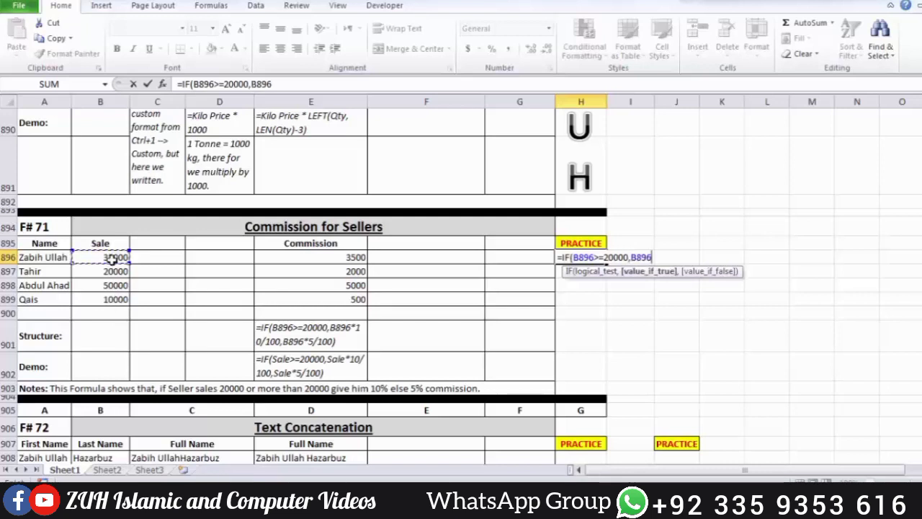
text(*10)
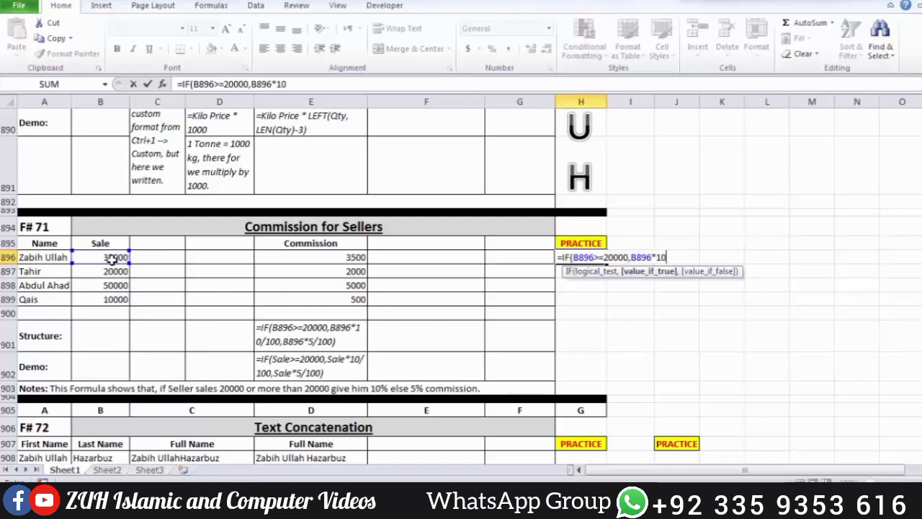
text(/100,)
click(111, 261)
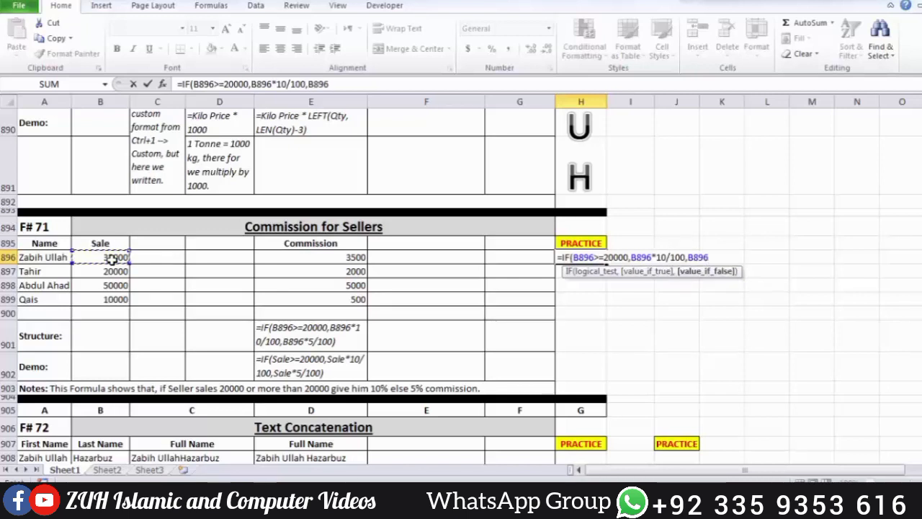
text(%)
key(BackSpace)
text(*)
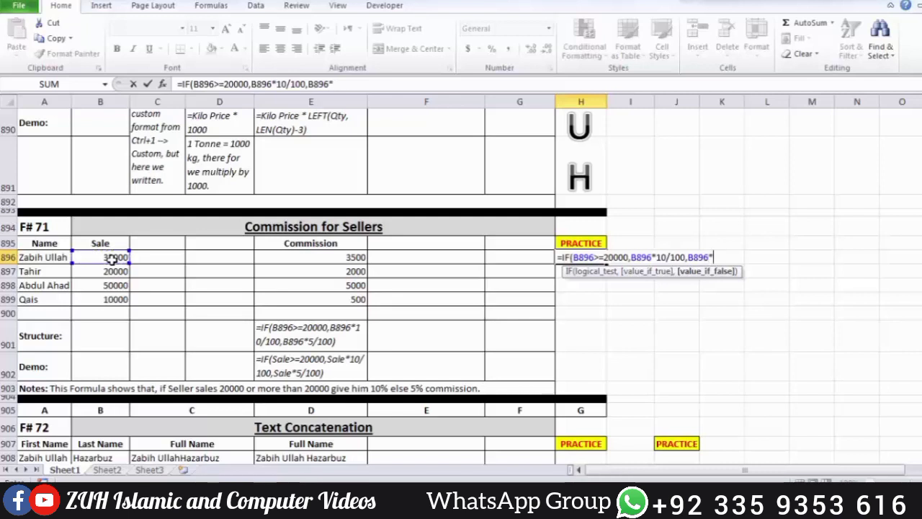
text(5/100))
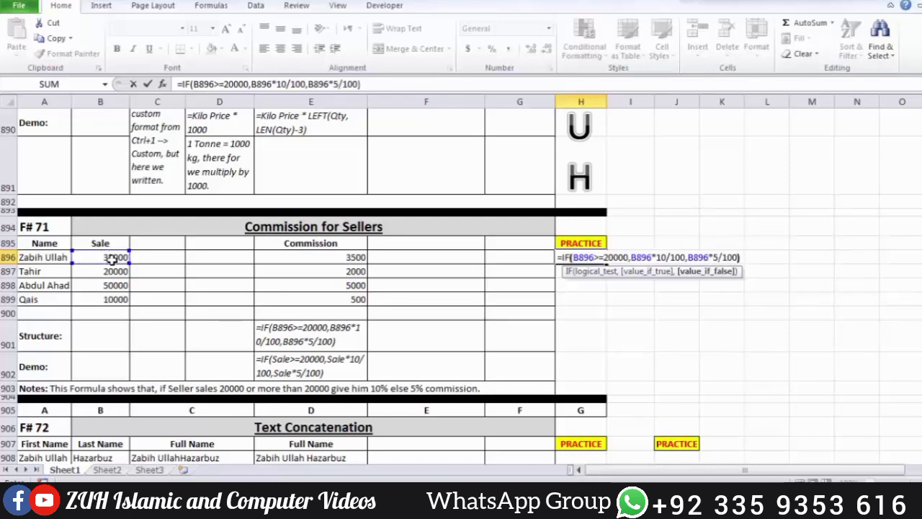
key(Return)
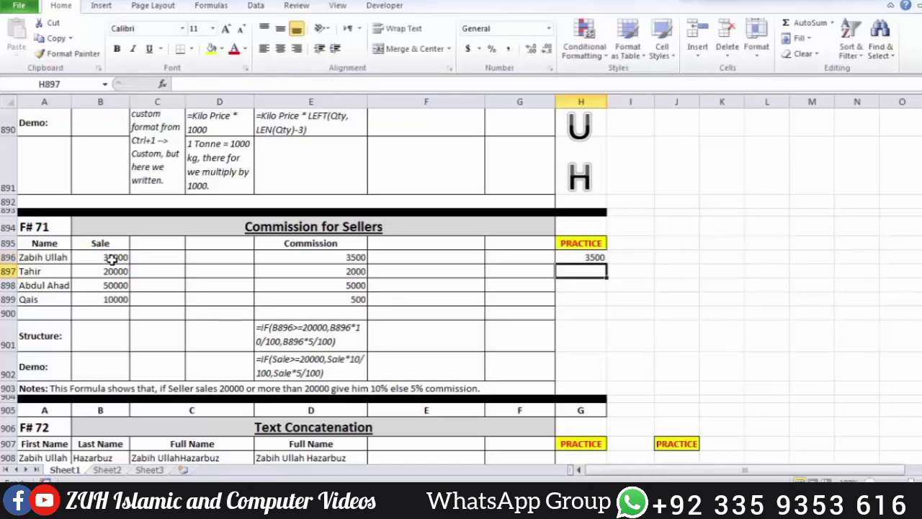
Fill the commission formula from H896 down to H899 and check the copied formula in each row
drag(586, 257, 586, 298)
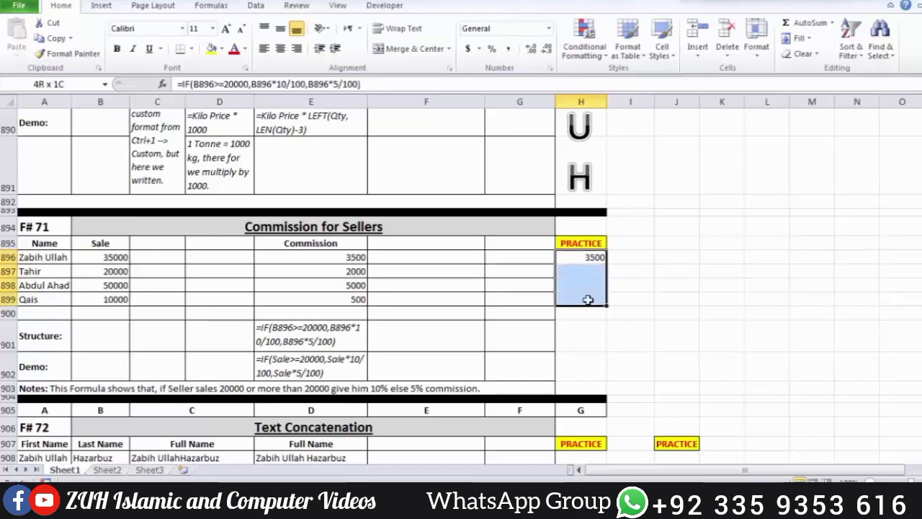
key(ctrl+d)
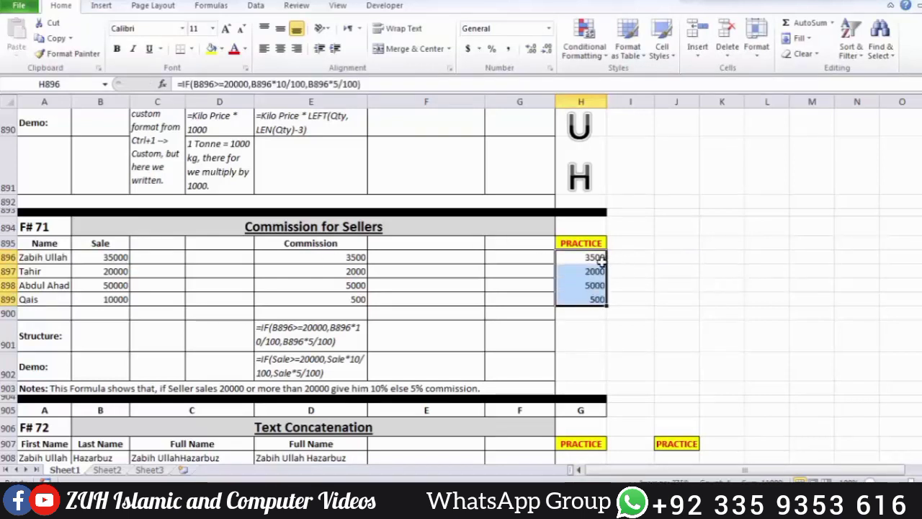
click(602, 259)
key(Down)
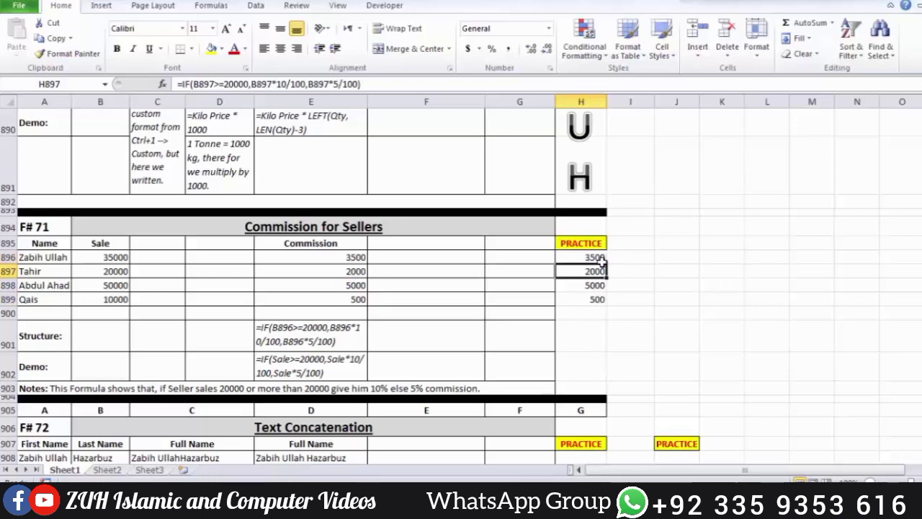
key(Down)
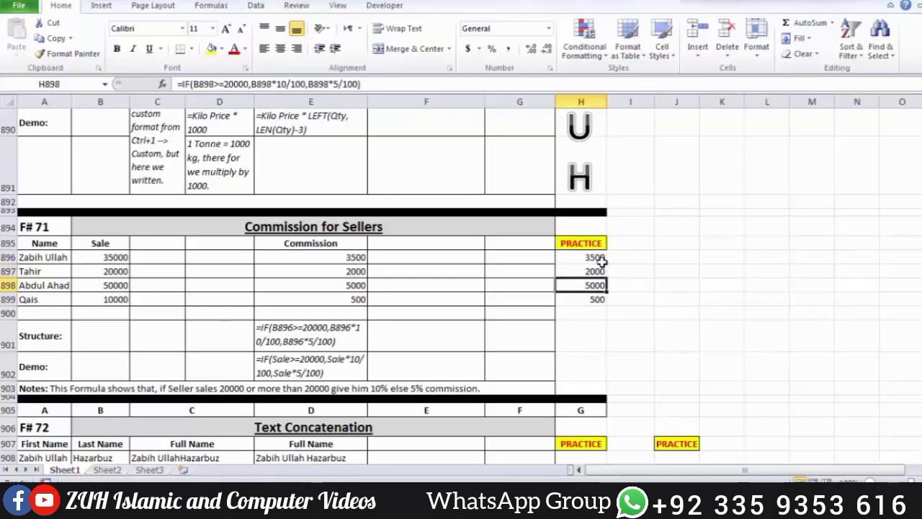
key(Down)
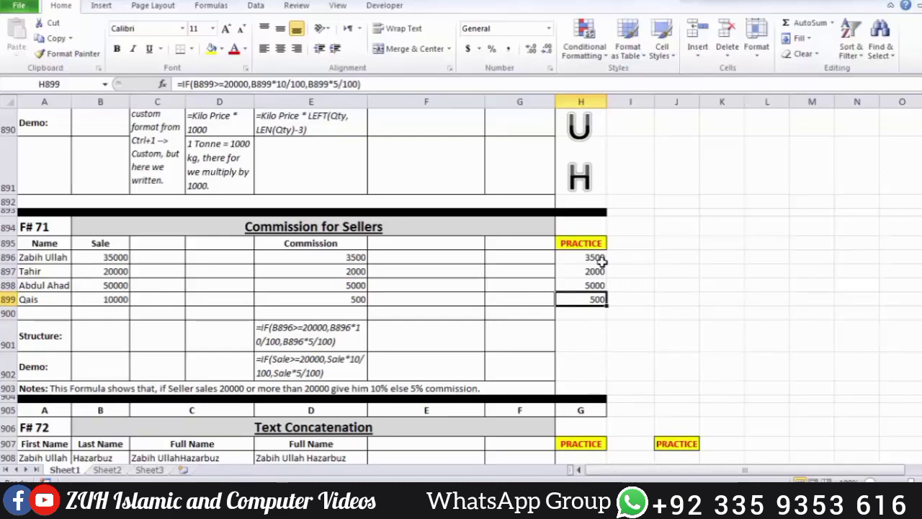
In the first practice column of F# 72, enter =A908&B908 in H908 to join first and last name without a space
scroll(601, 261, down, 4)
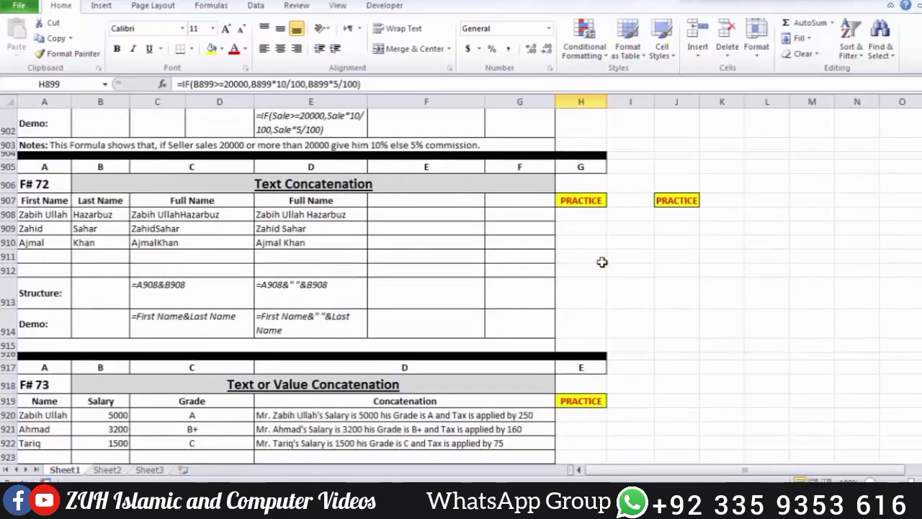
click(585, 214)
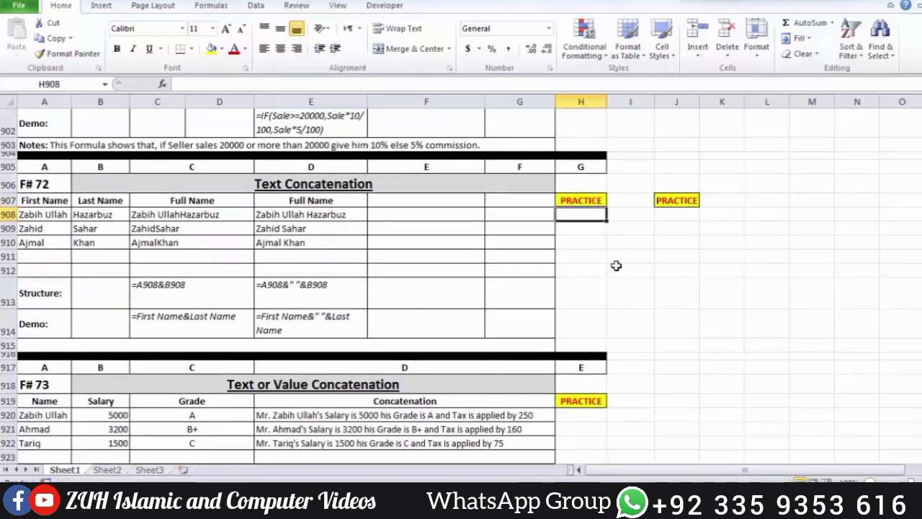
text(=)
click(57, 218)
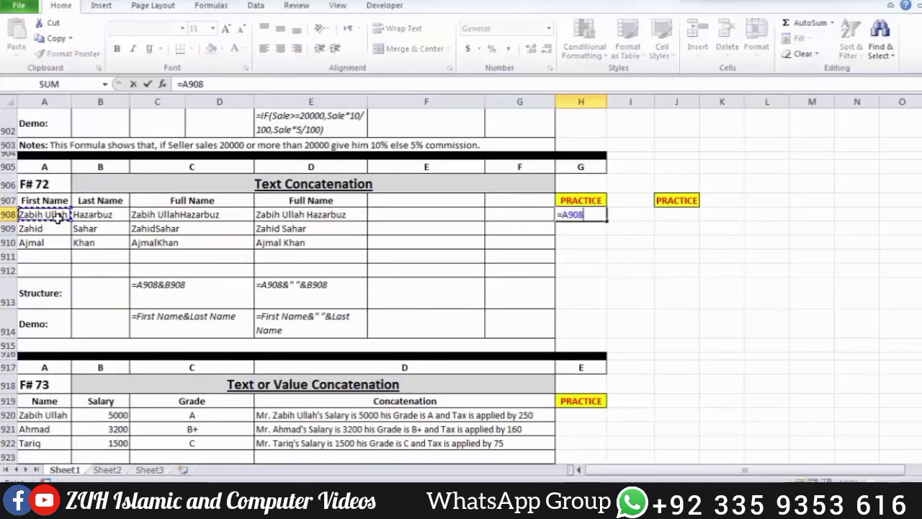
text(&)
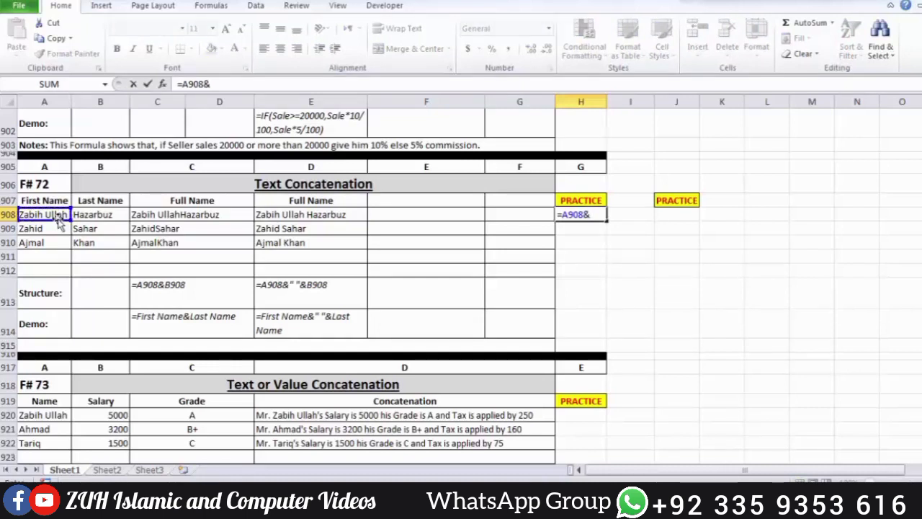
click(94, 215)
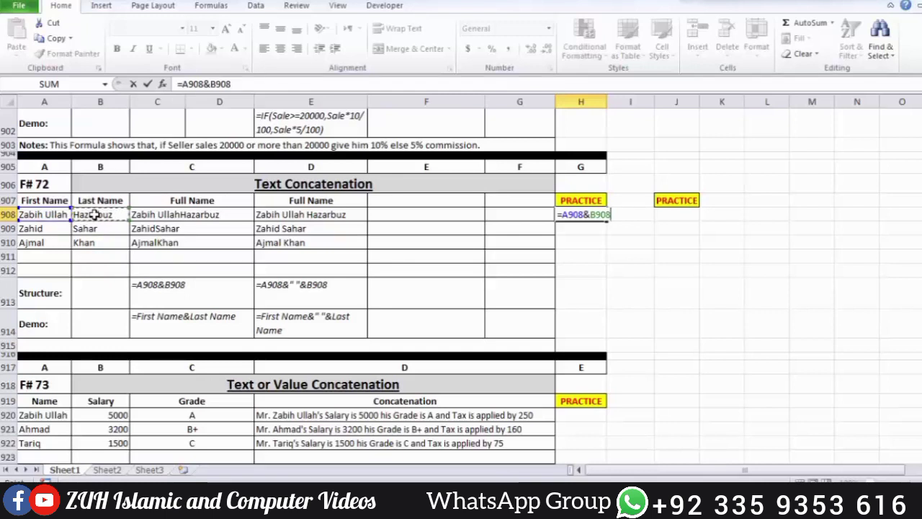
key(Return)
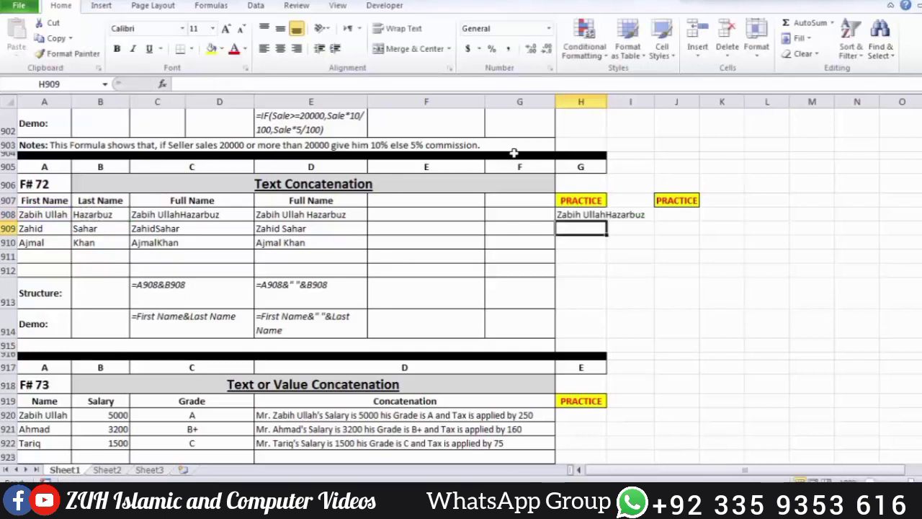
In the second practice column of F# 72, enter =A908&" "&B908 in J908 to join first and last name with a space
click(589, 215)
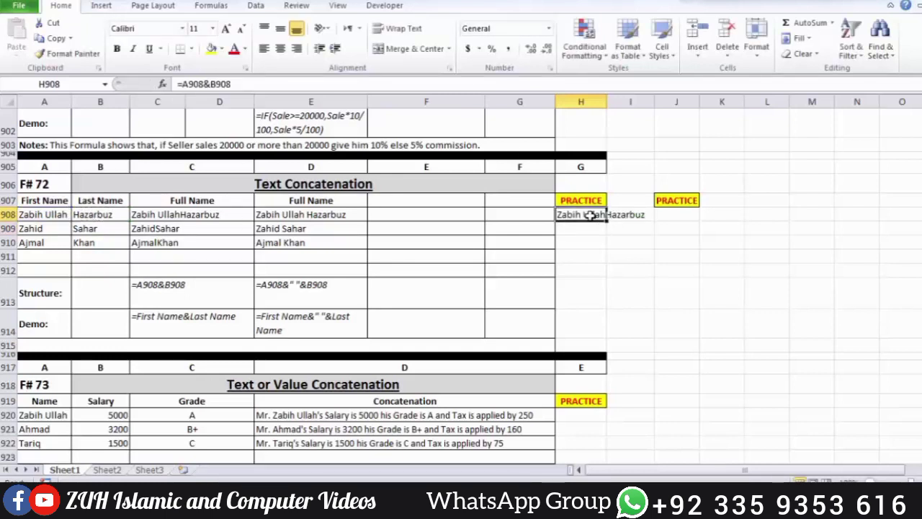
click(601, 252)
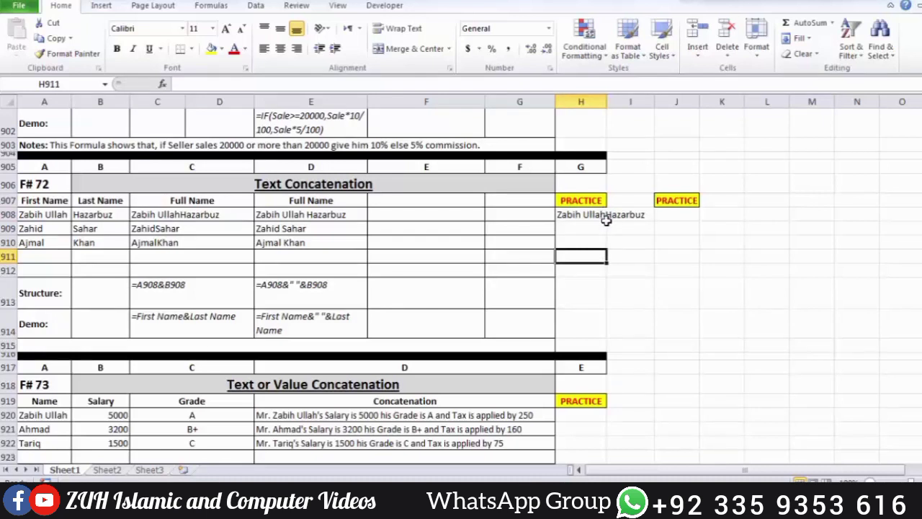
click(668, 217)
text(=)
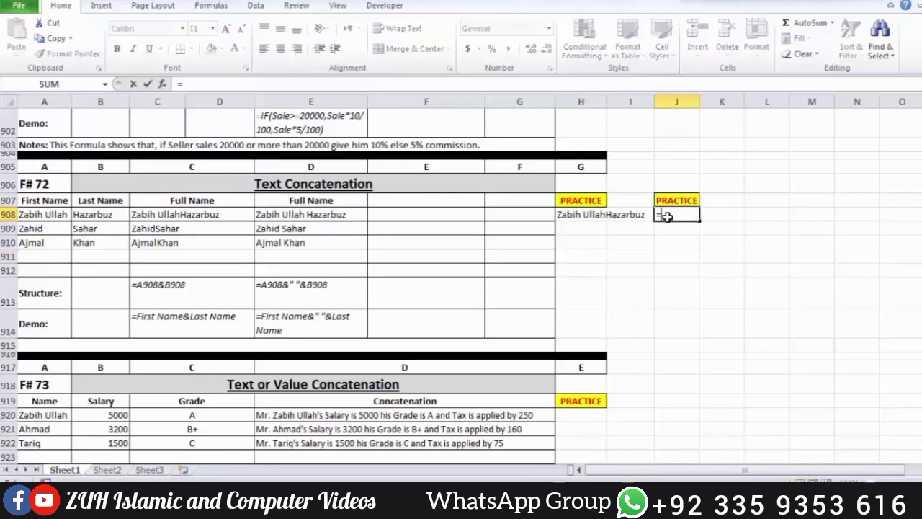
click(56, 217)
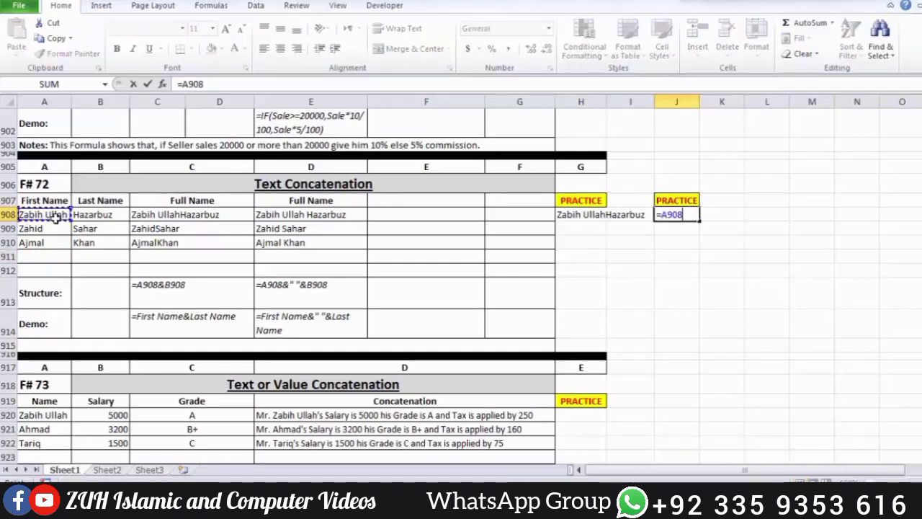
text(&)
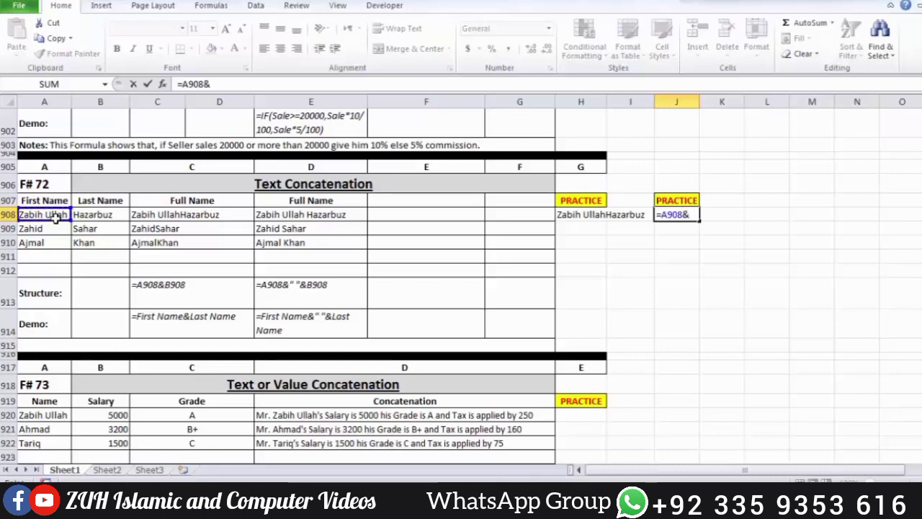
text(" ")
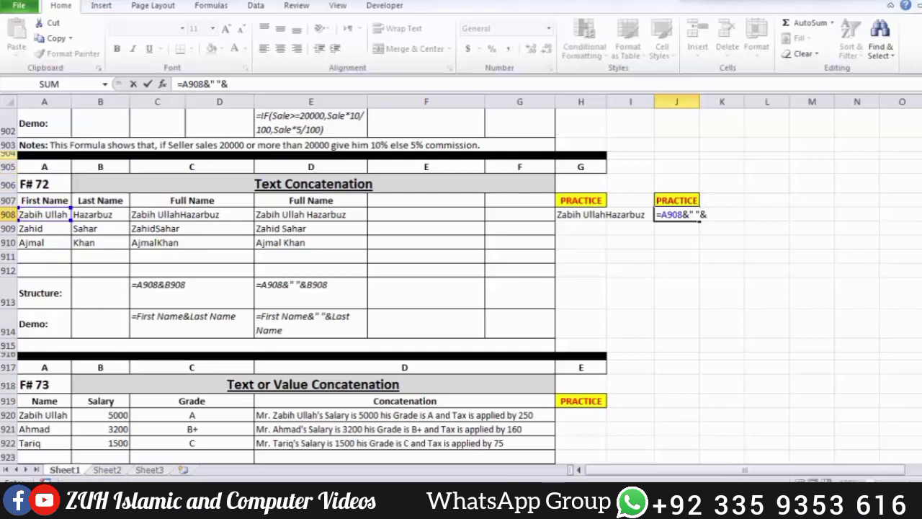
text(&)
click(106, 214)
key(Return)
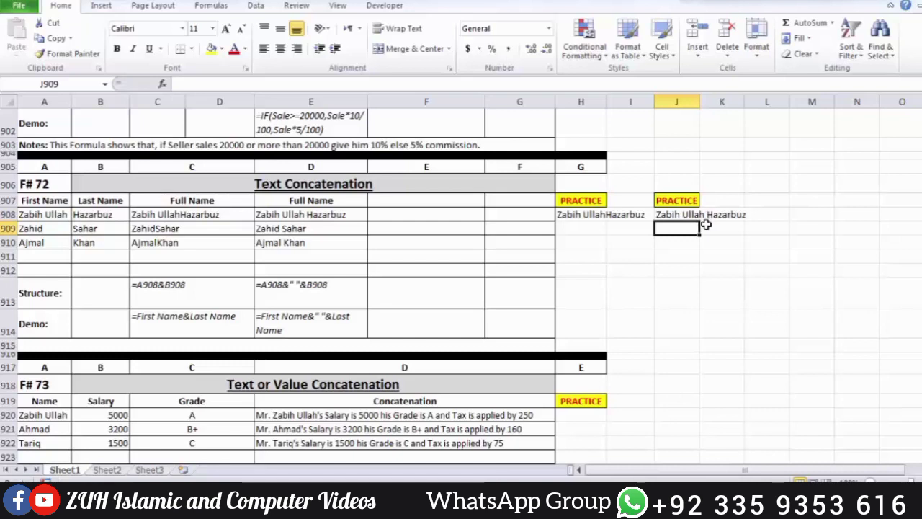
Inspect the formula in J908 and compare it with the F# 72 structure example
click(682, 213)
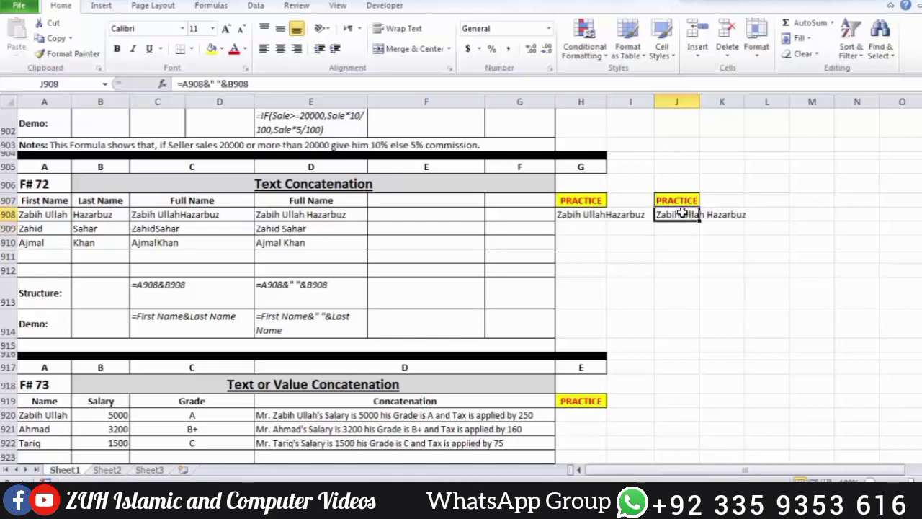
double_click(683, 213)
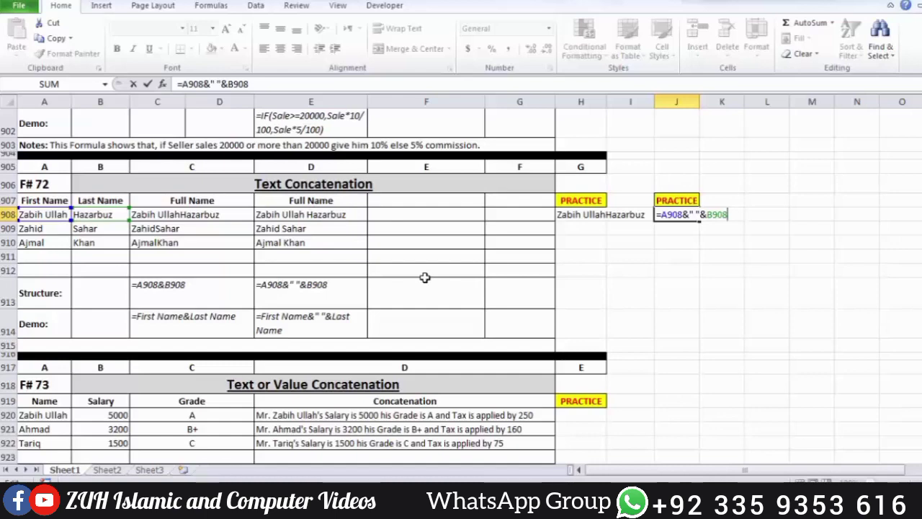
key(Return)
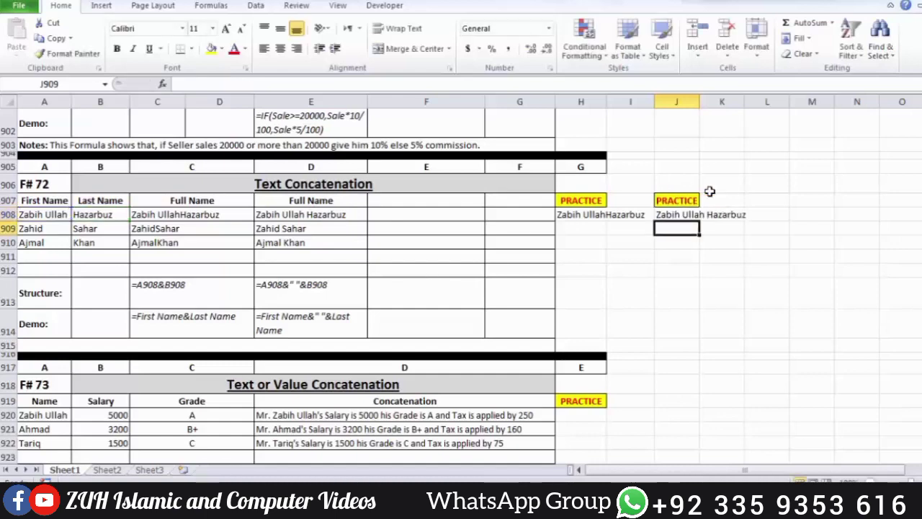
click(690, 215)
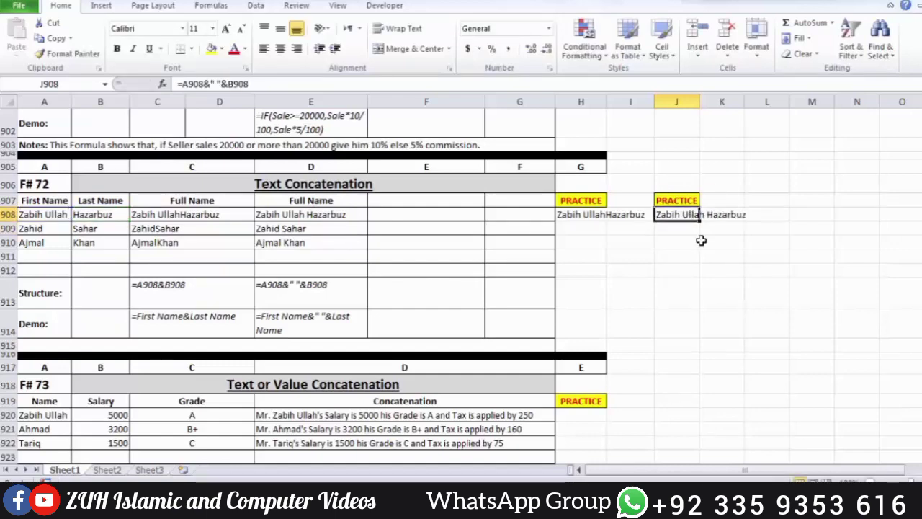
In the F# 73 practice column, enter ="Mr. "&A920 in H920 to put the title before the name
scroll(701, 240, down, 3)
click(587, 274)
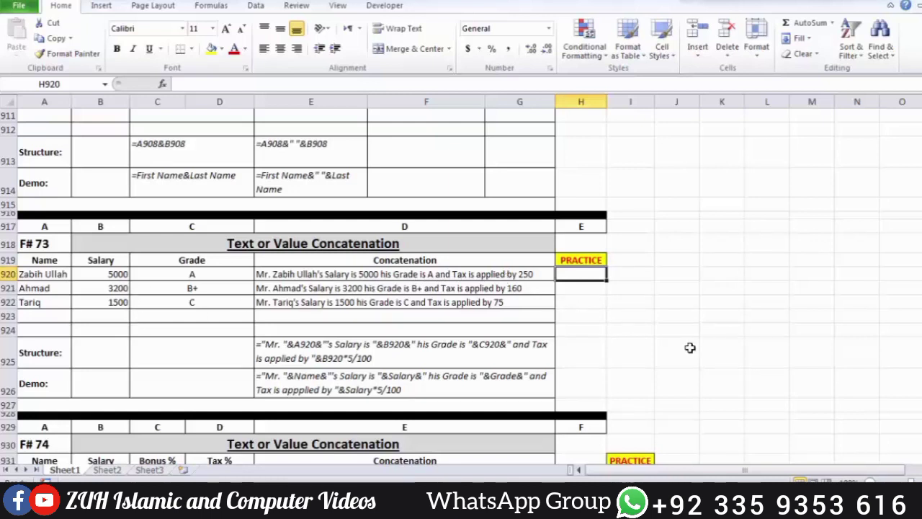
text(=)
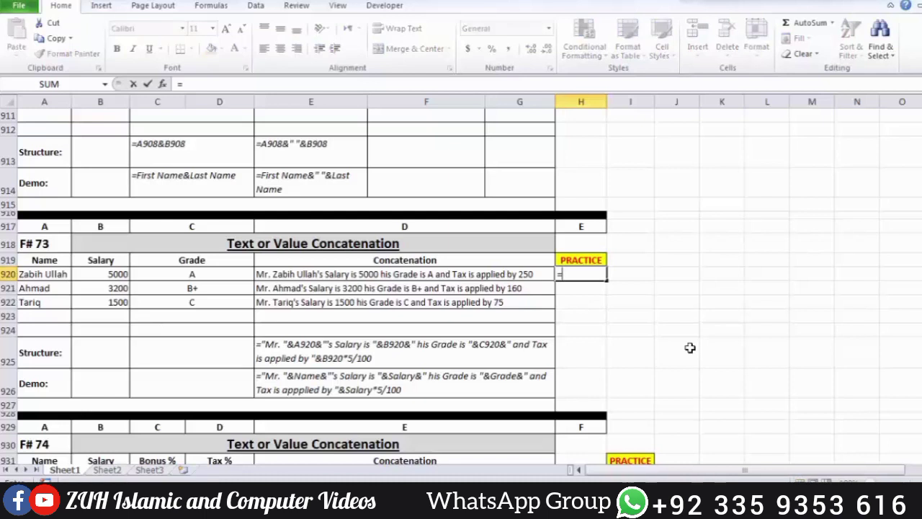
text("Mr.)
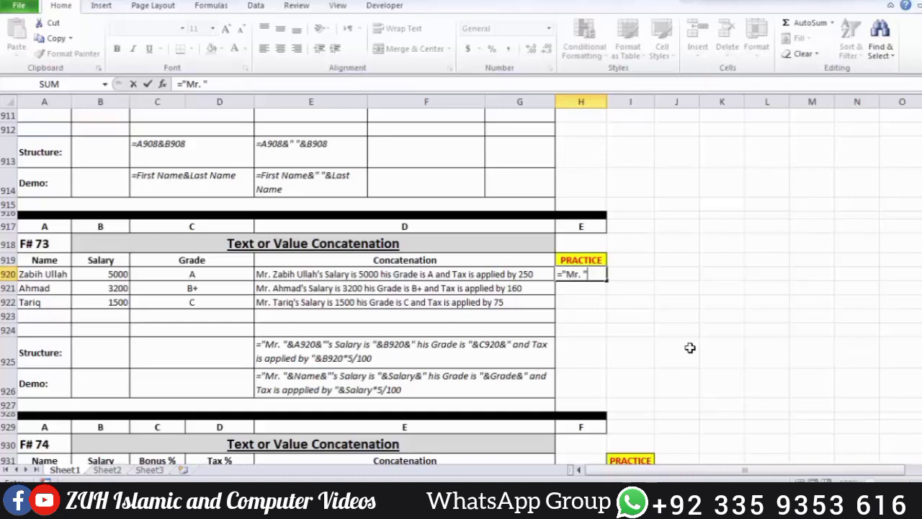
text(&)
click(56, 275)
key(Return)
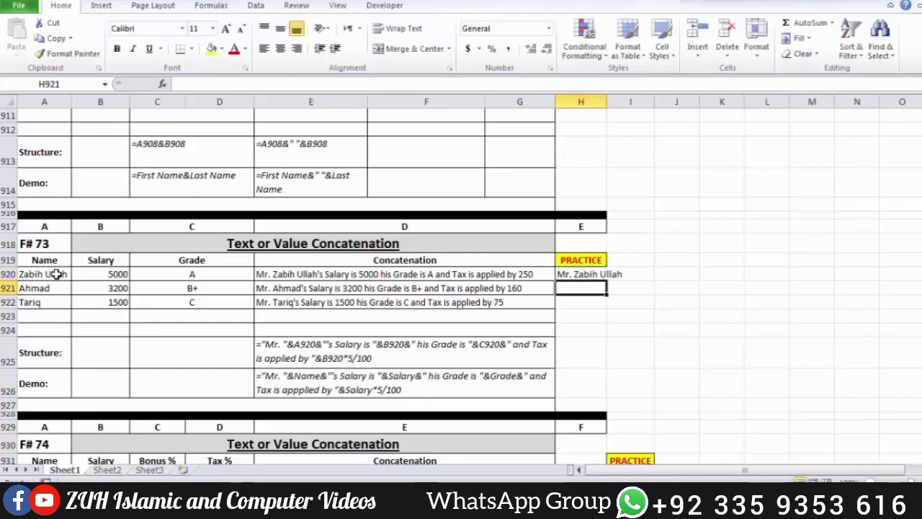
Extend the H920 formula with &"'s Salary is " after the name reference
key(Up)
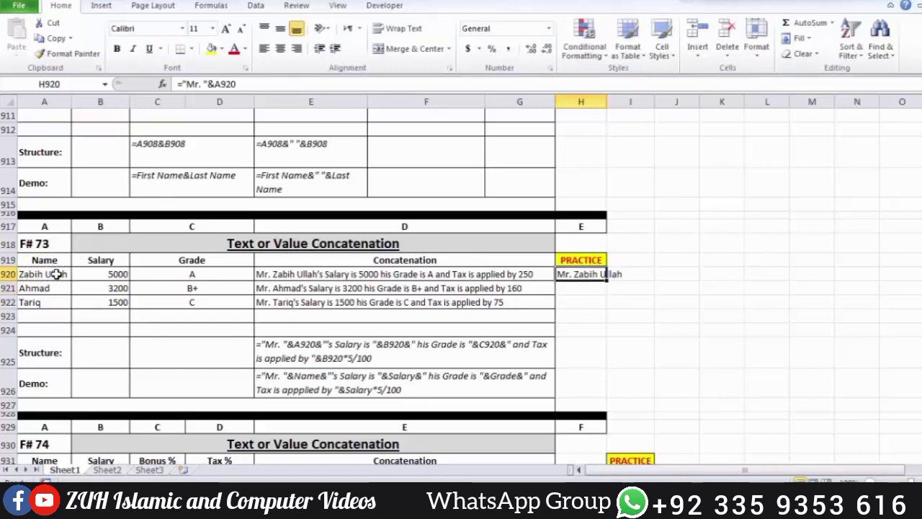
key(F2)
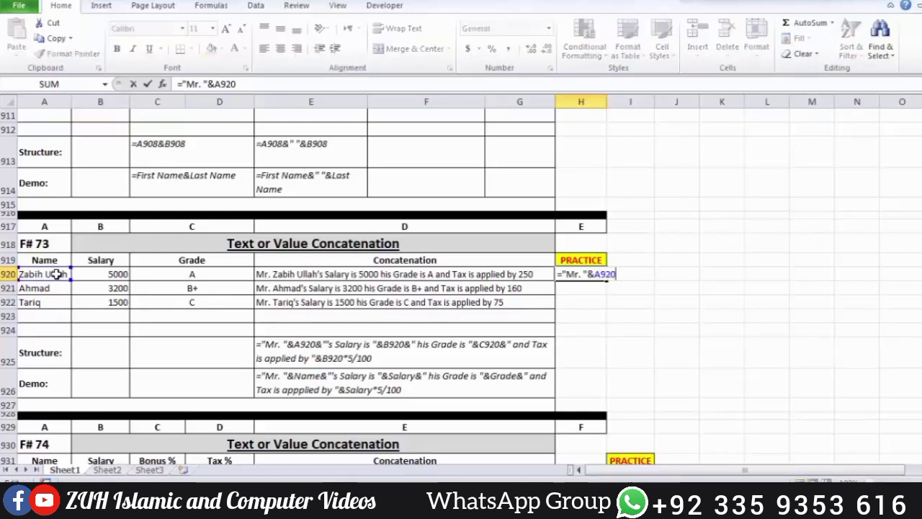
text(&"'s)
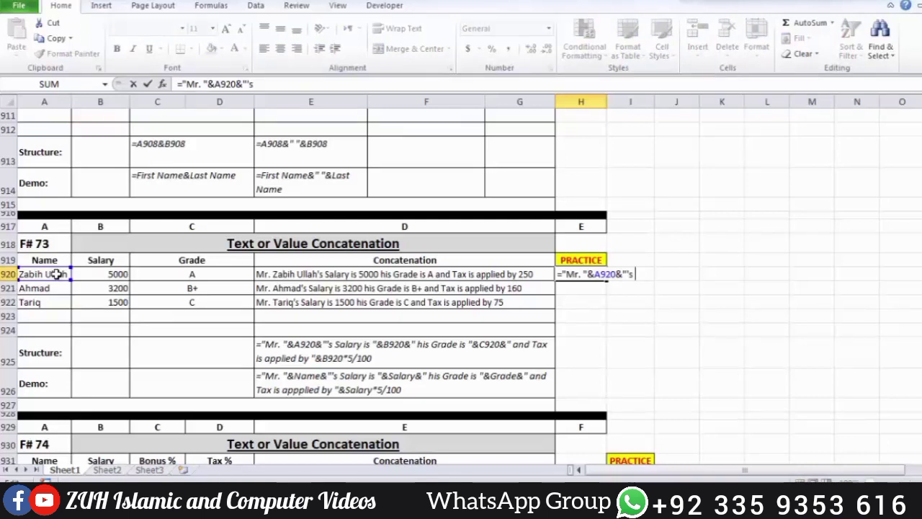
text( Salary is)
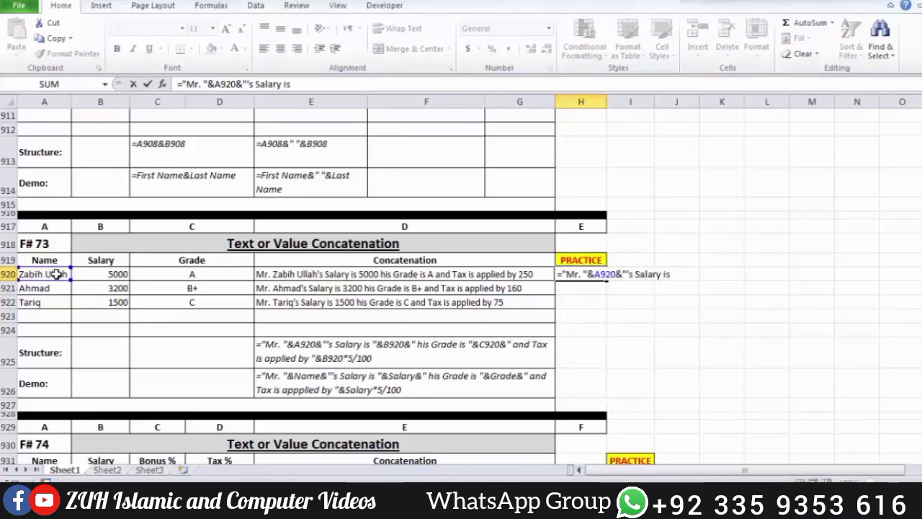
text( ")
key(Return)
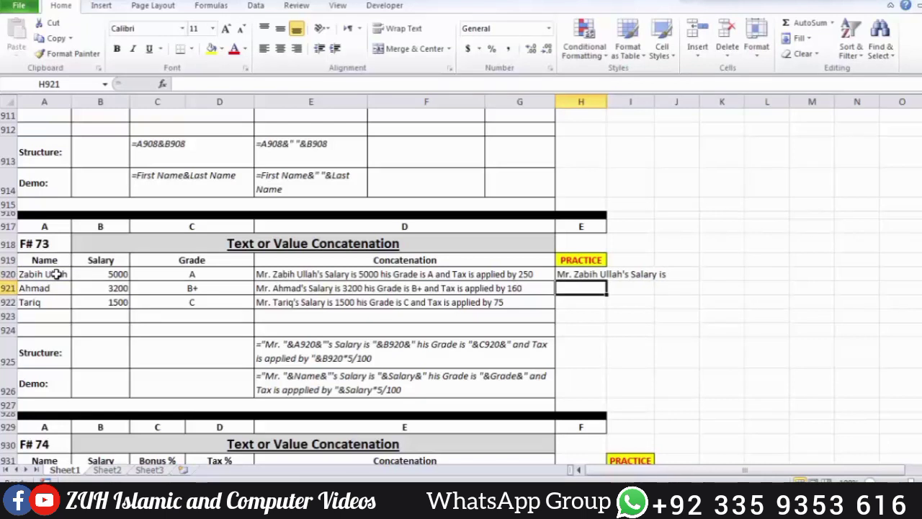
Append &B920 to the H920 formula so the sentence includes the salary
key(Up)
key(F2)
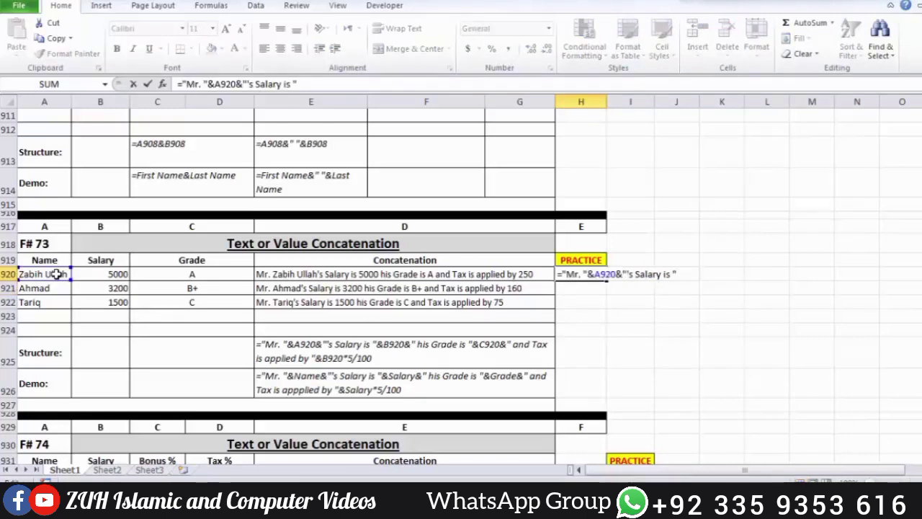
text(&)
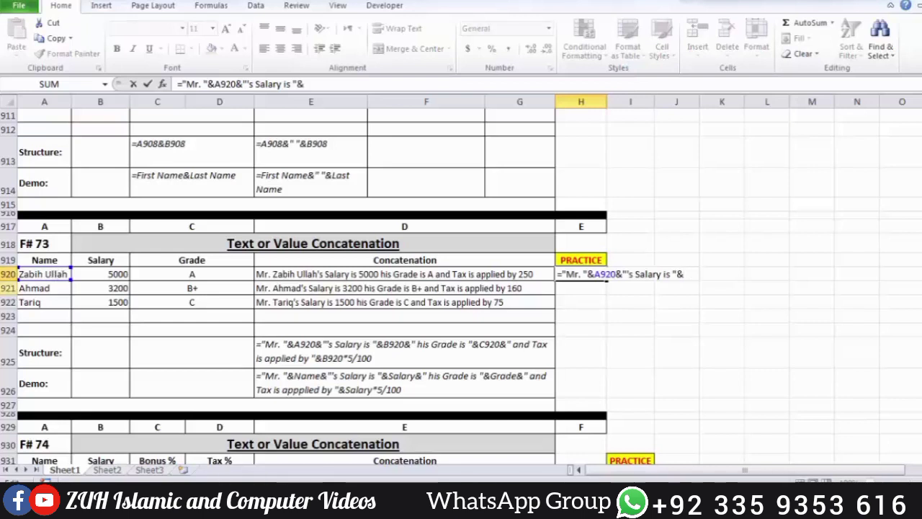
click(117, 274)
key(Return)
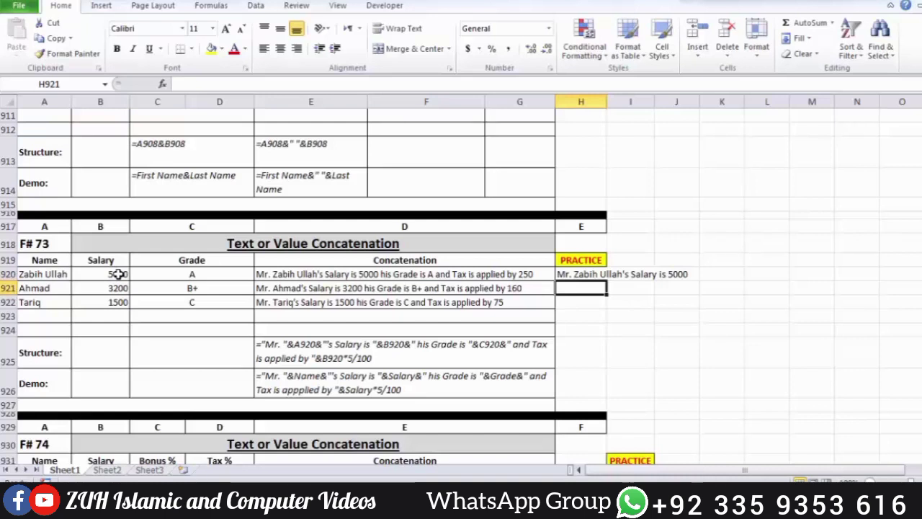
Continue the H920 formula with &" his Grade is "&C920 to add the grade to the sentence
key(Up)
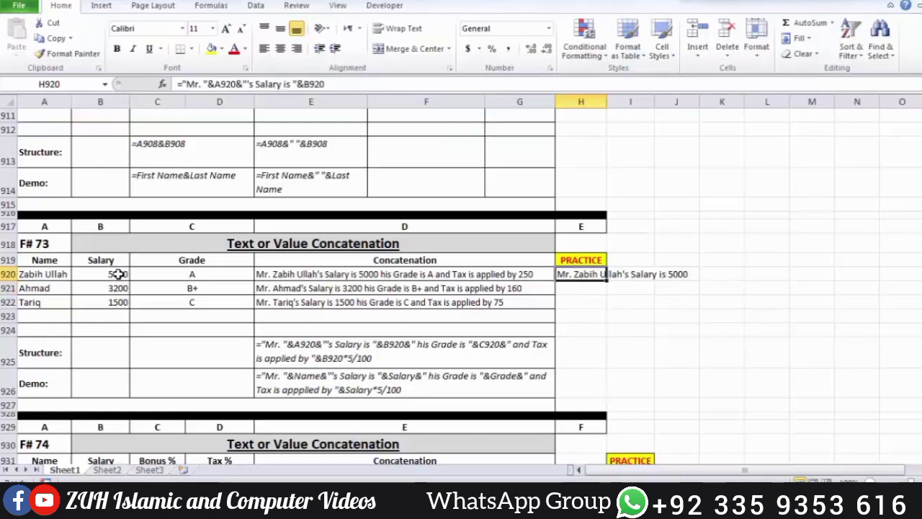
key(F2)
text(&)
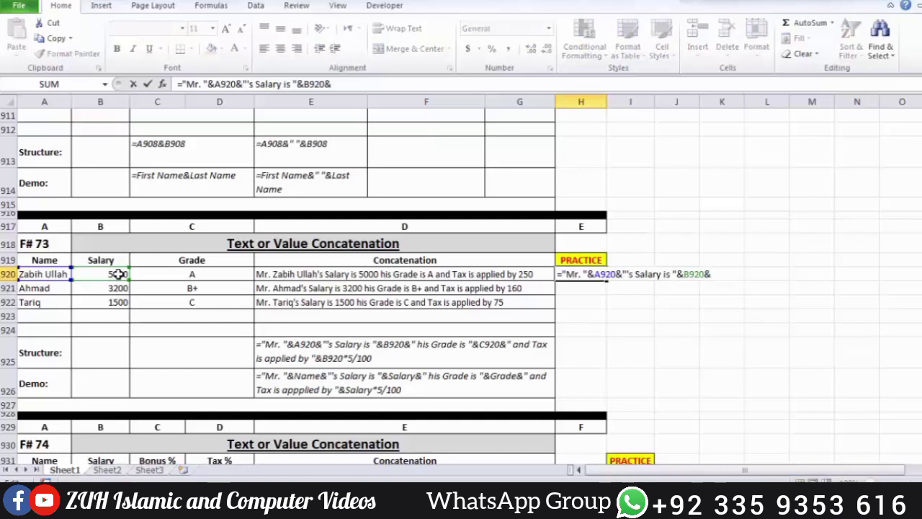
text(" his gra)
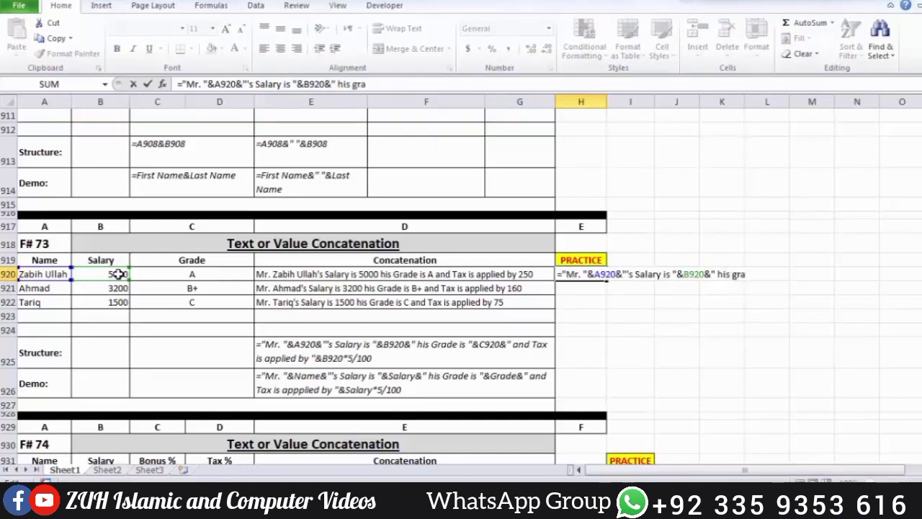
key(BackSpace)
key(BackSpace)
key(BackSpace)
text(Grade )
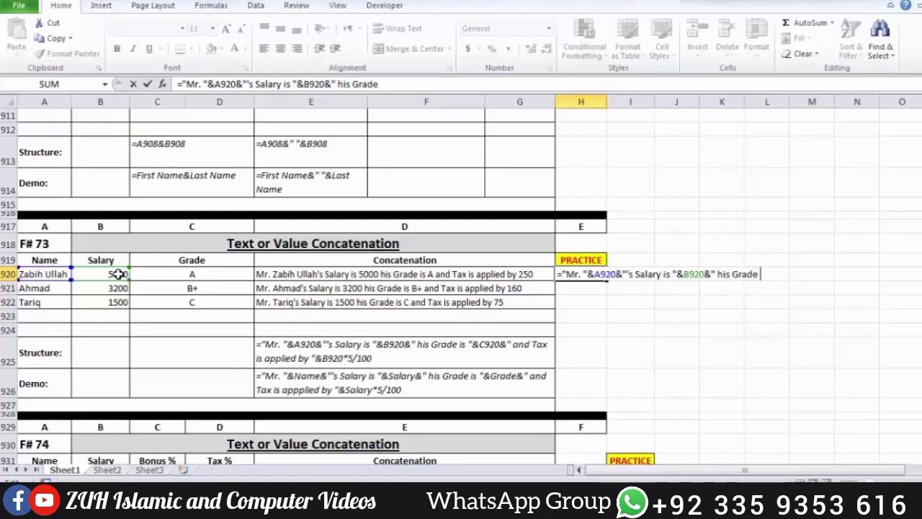
text(is ")
text(&)
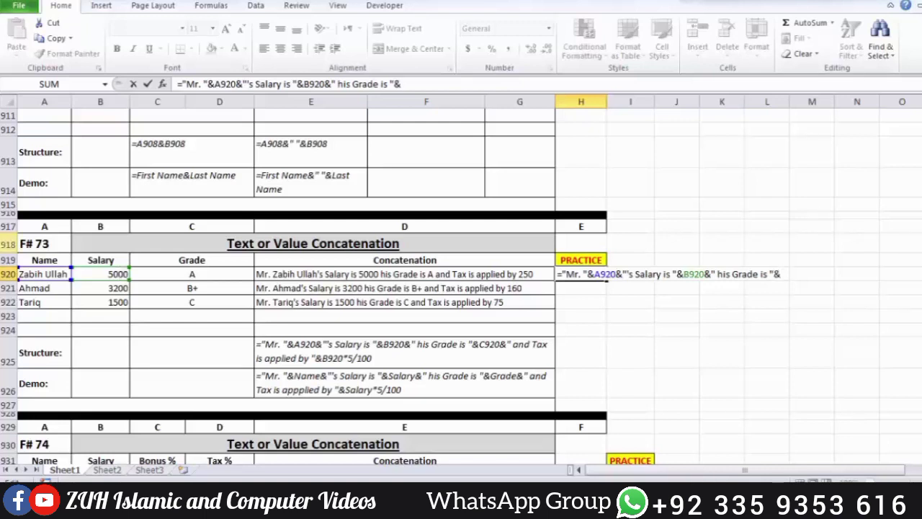
click(205, 273)
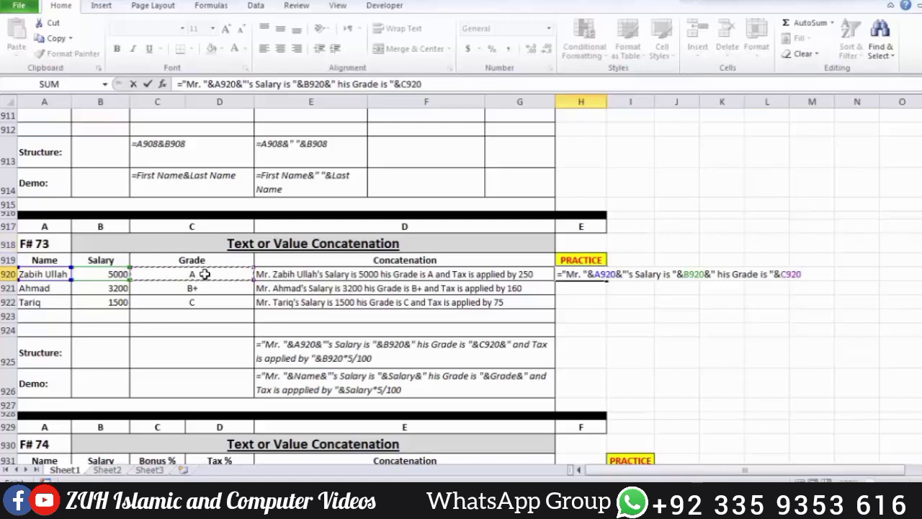
Extend the H920 formula with &" and Tax is applied by "& after the grade reference
text(&")
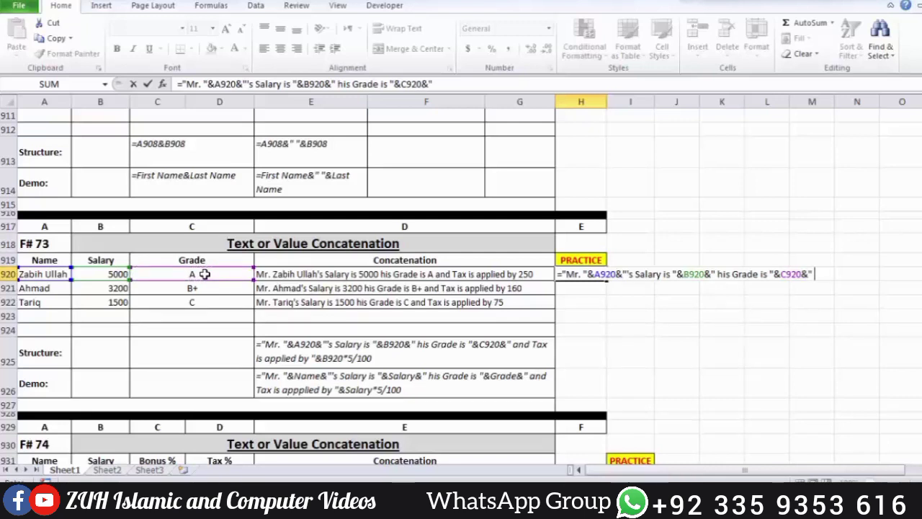
text( and Tax i)
text(s ap)
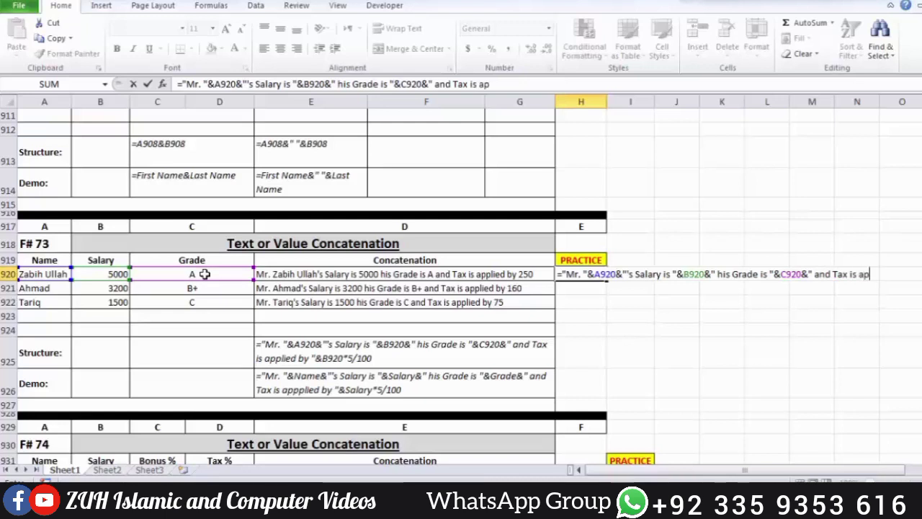
text(plied by )
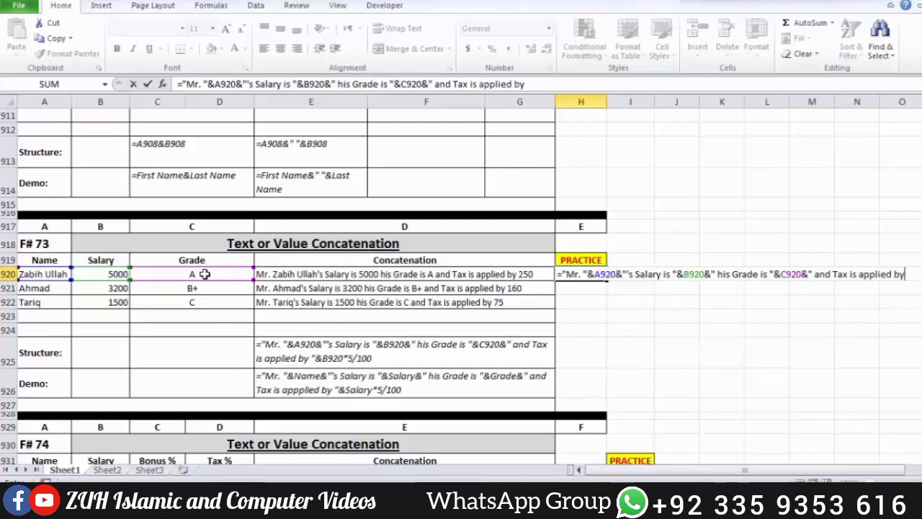
text("&)
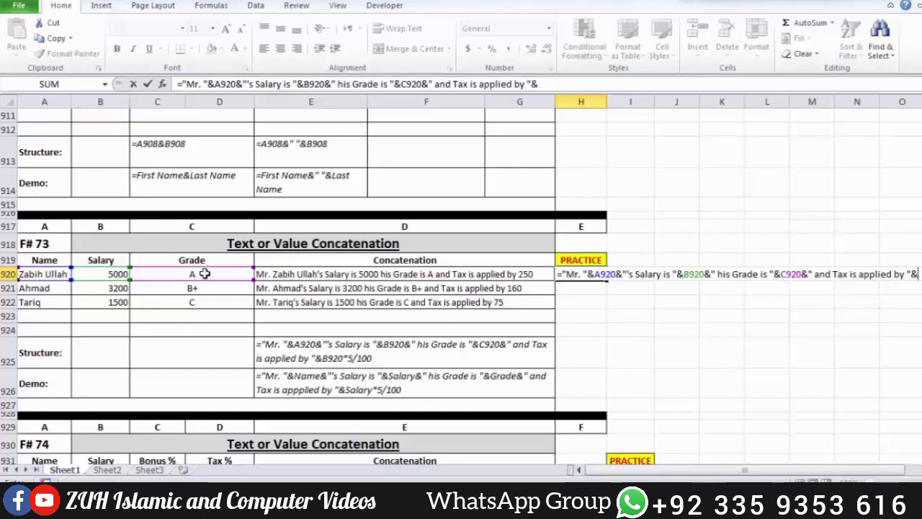
Complete the H920 formula with the tax calculation B920*5/100 and enter it
click(106, 274)
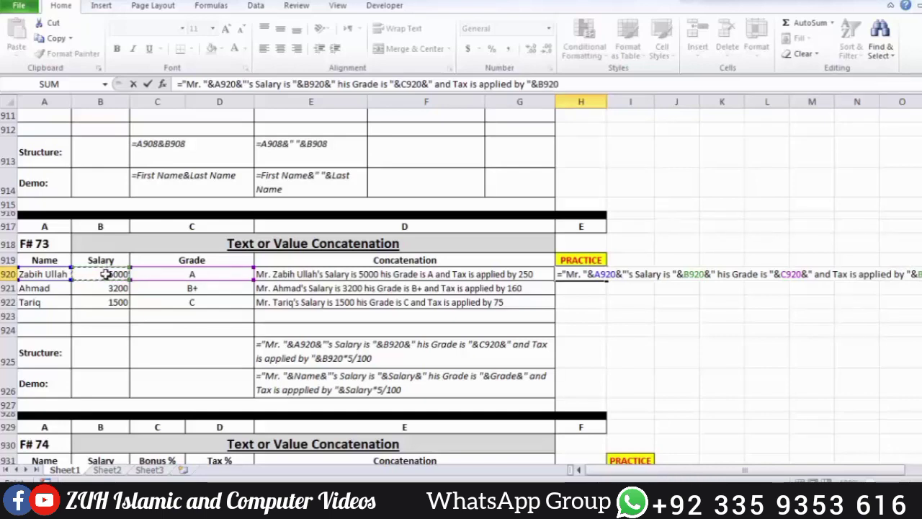
text(*)
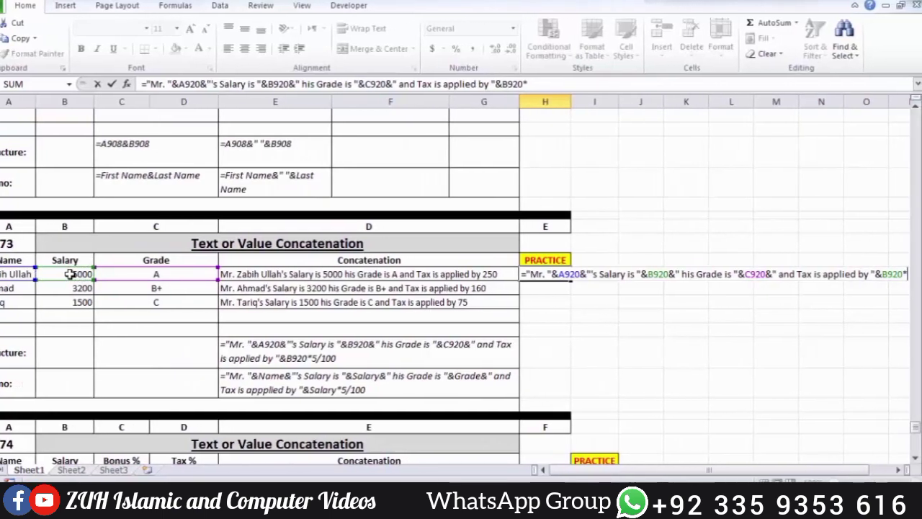
text(5/100)
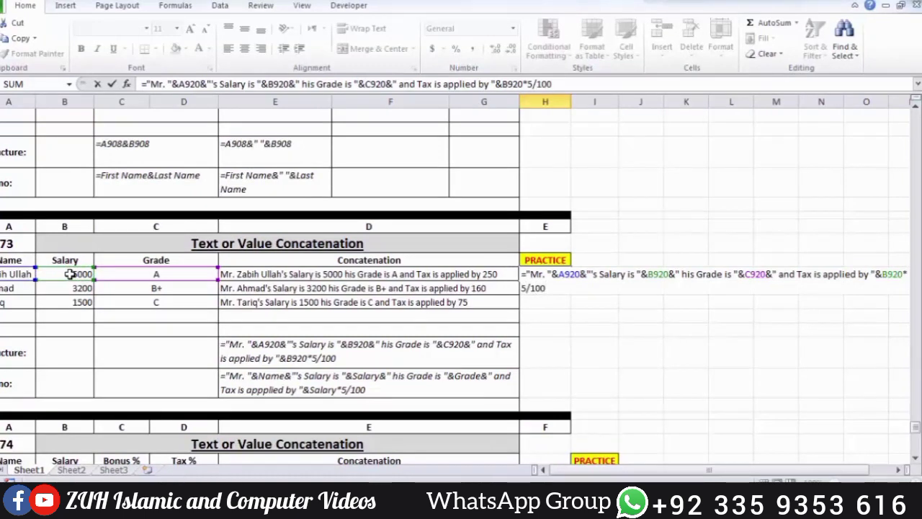
key(Return)
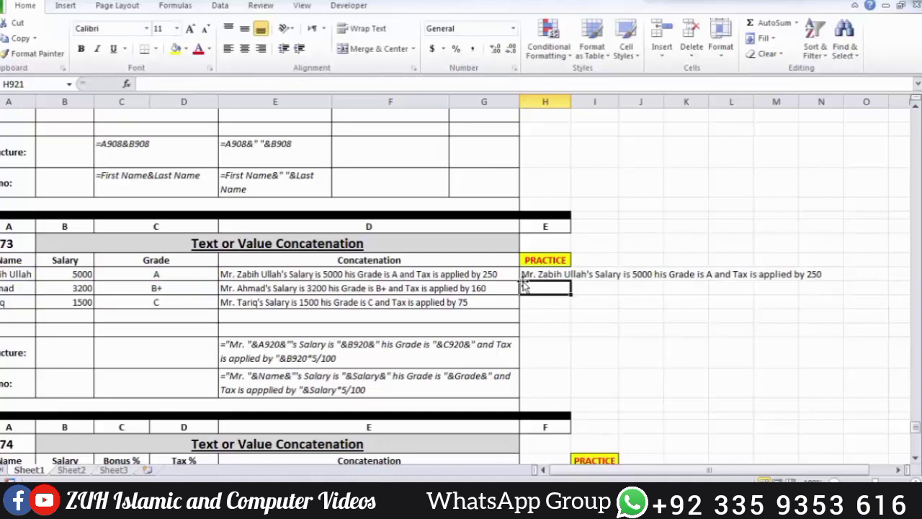
Fill the H920 concatenation formula down through H922 for the other two employees
drag(525, 274, 529, 304)
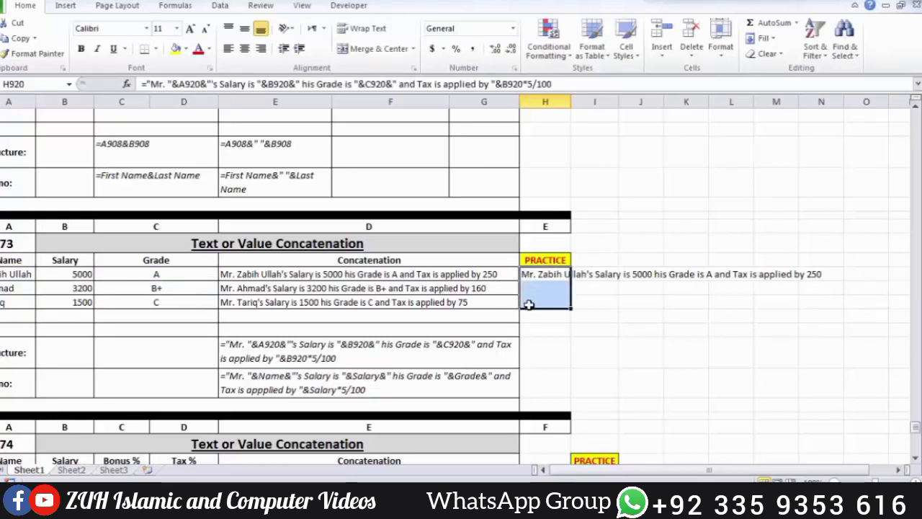
key(ctrl+d)
click(545, 302)
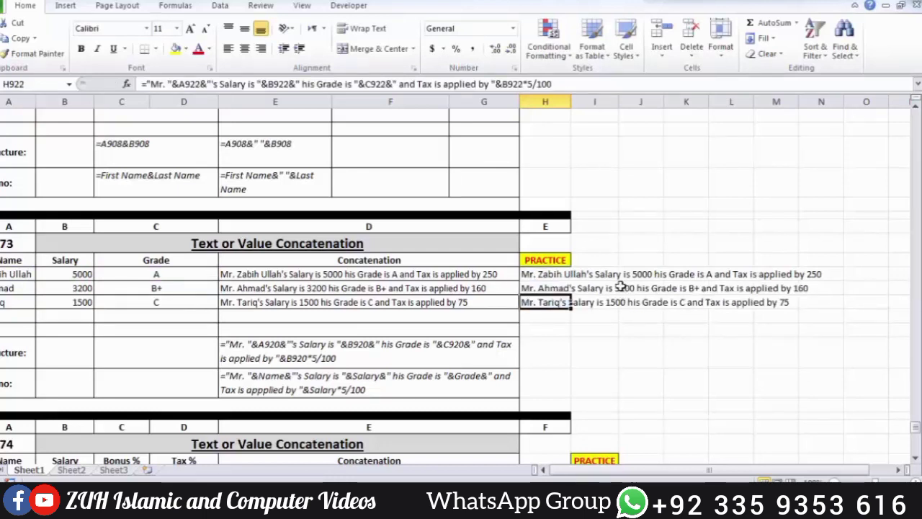
In the F# 74 practice column, start the I932 formula with ="Mr. "&A932 to put the title before the name
scroll(619, 287, down, 4)
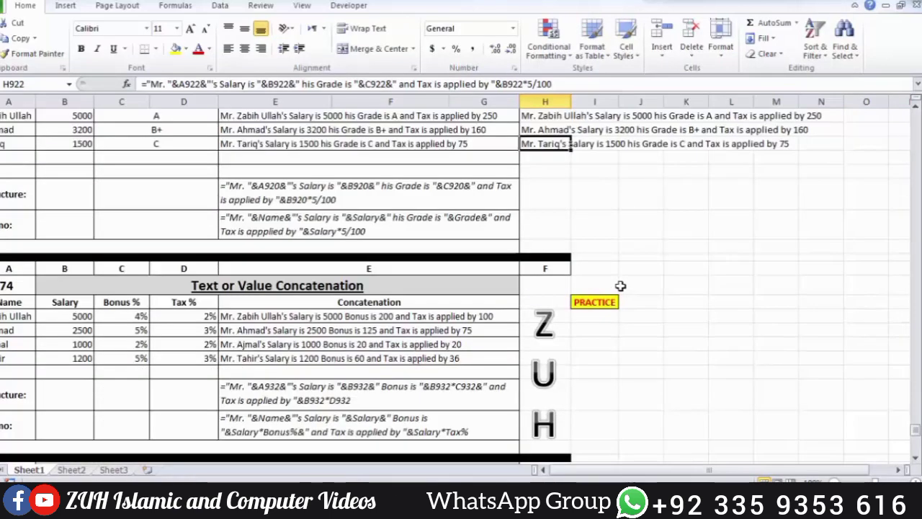
click(599, 274)
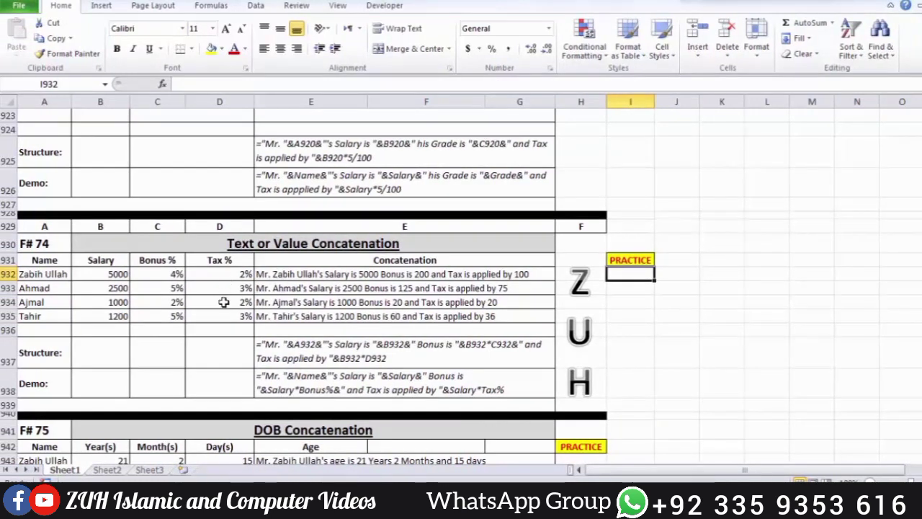
text(=")
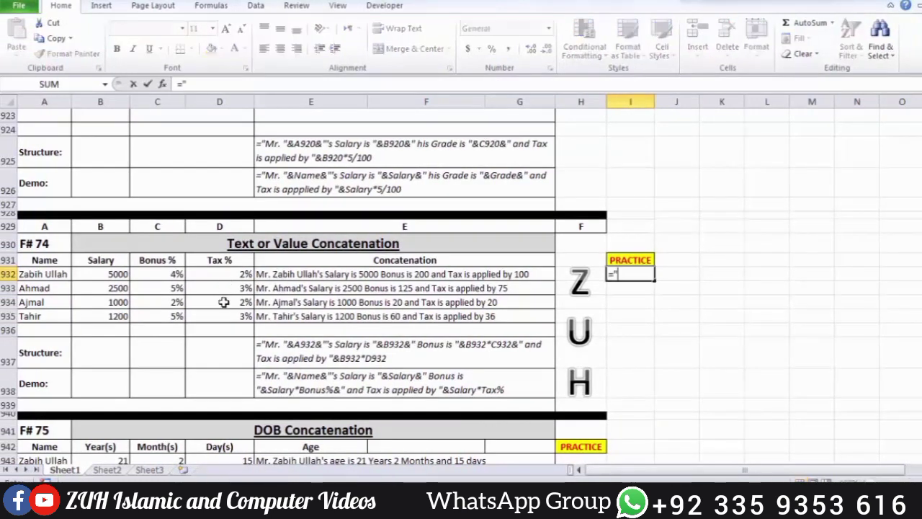
text(Mr.)
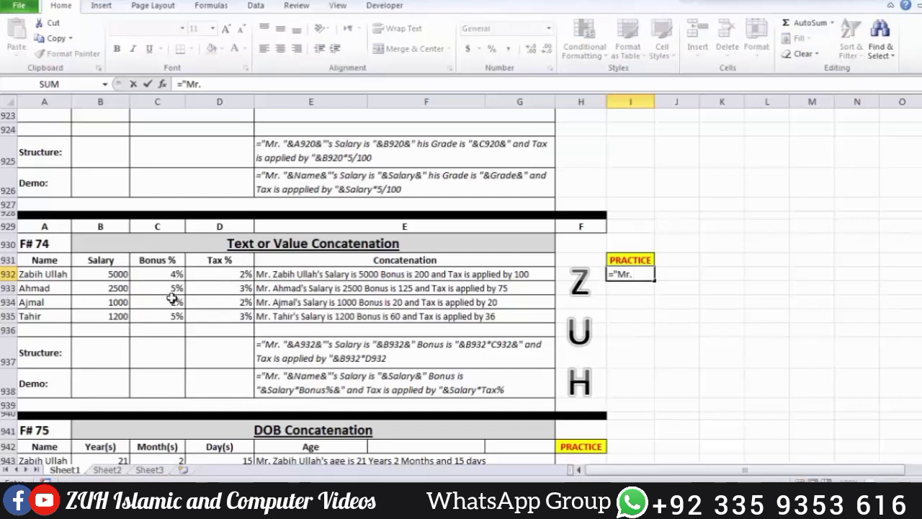
text( "&)
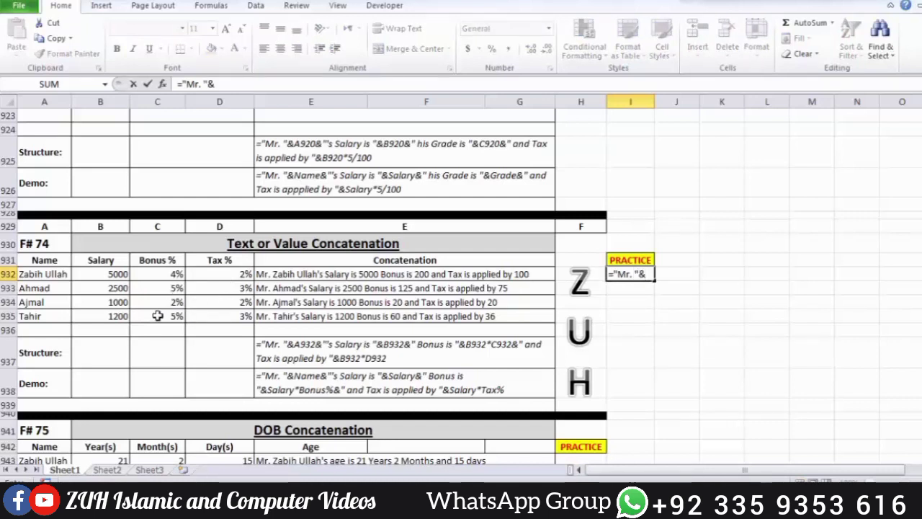
click(61, 273)
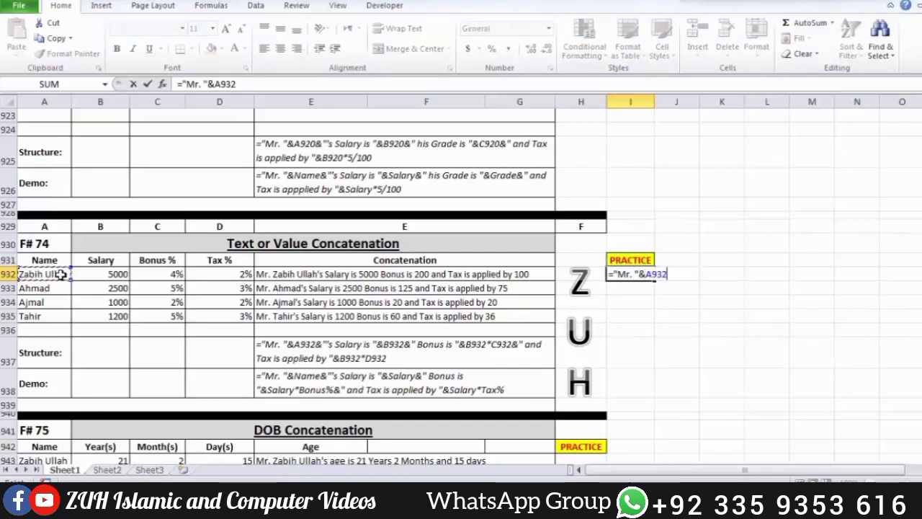
Extend the I932 formula with &"'s Salary is "&B932 to add the salary to the sentence
text(&")
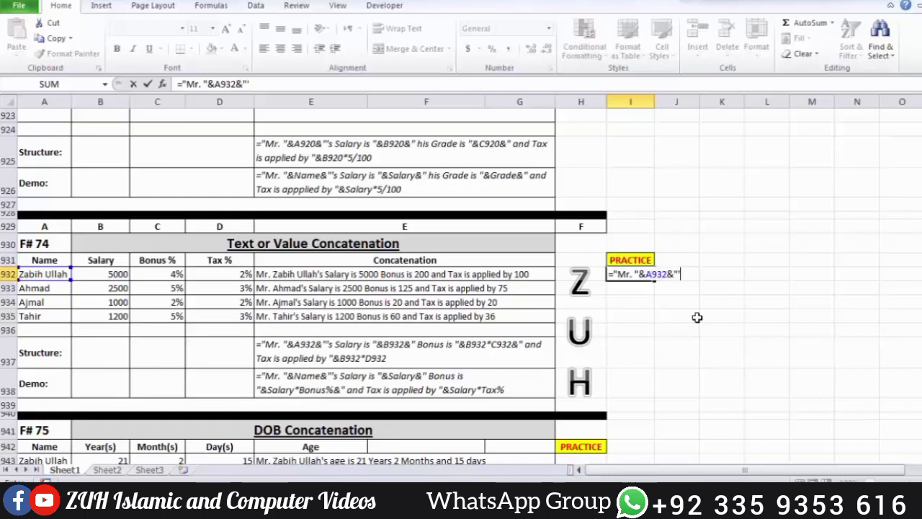
text(Salary is)
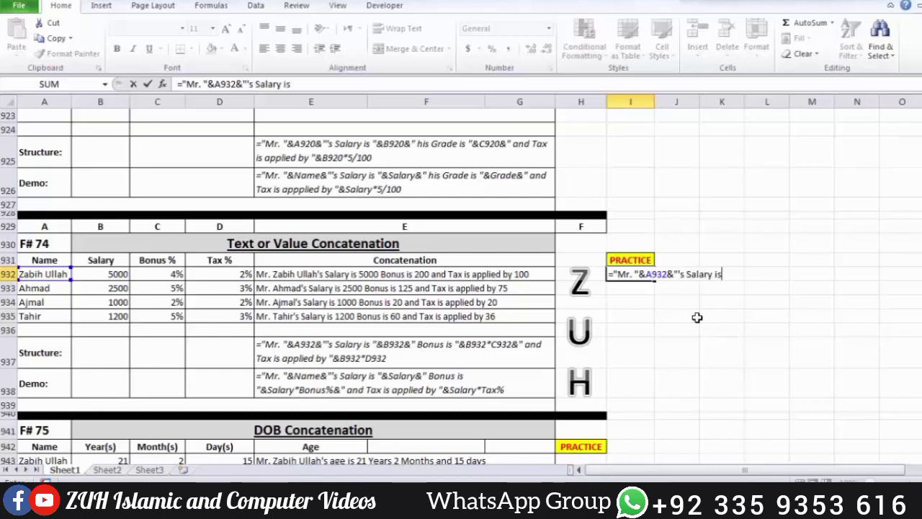
text( "&)
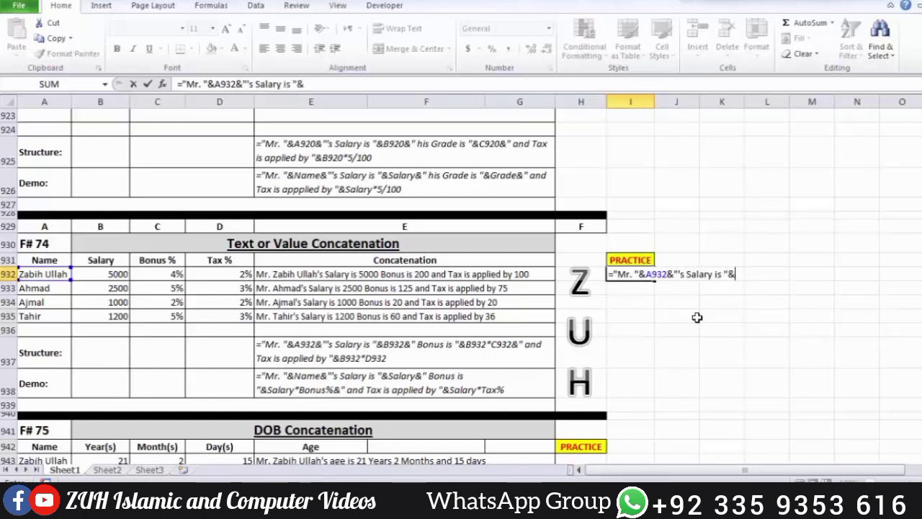
click(99, 274)
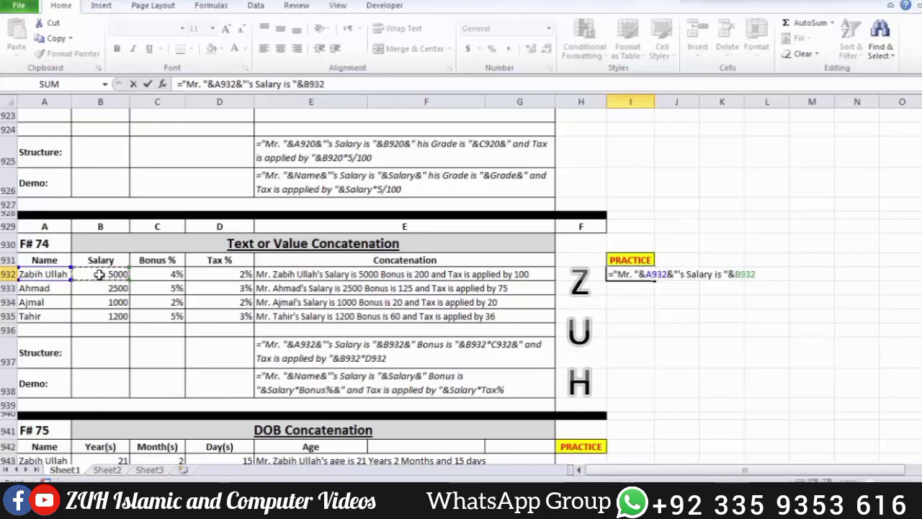
Append &" and Bonus is "&B932*C932 to the I932 formula to include the calculated bonus
text(&")
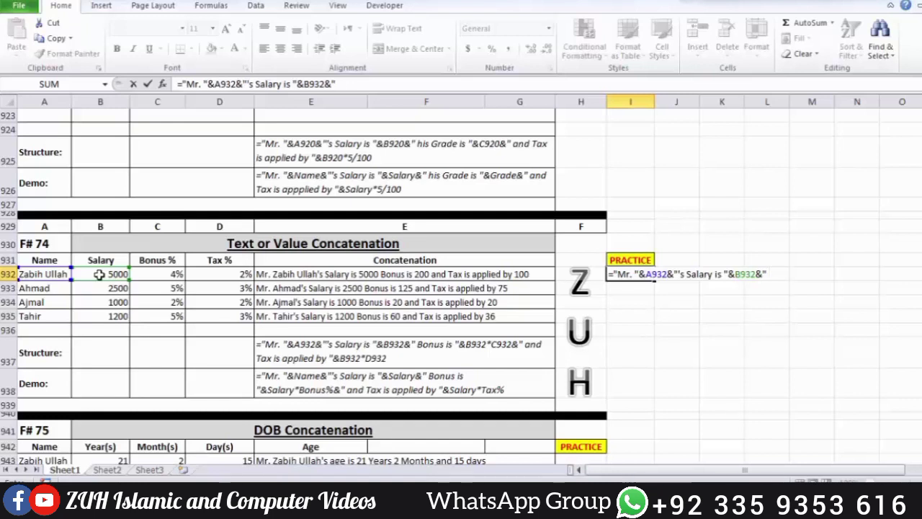
text(and Bonus is "&)
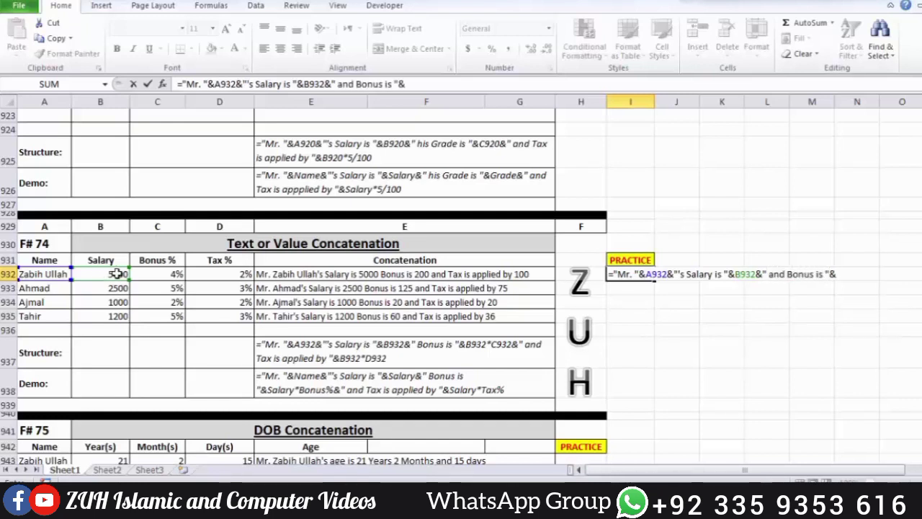
click(116, 272)
text(*)
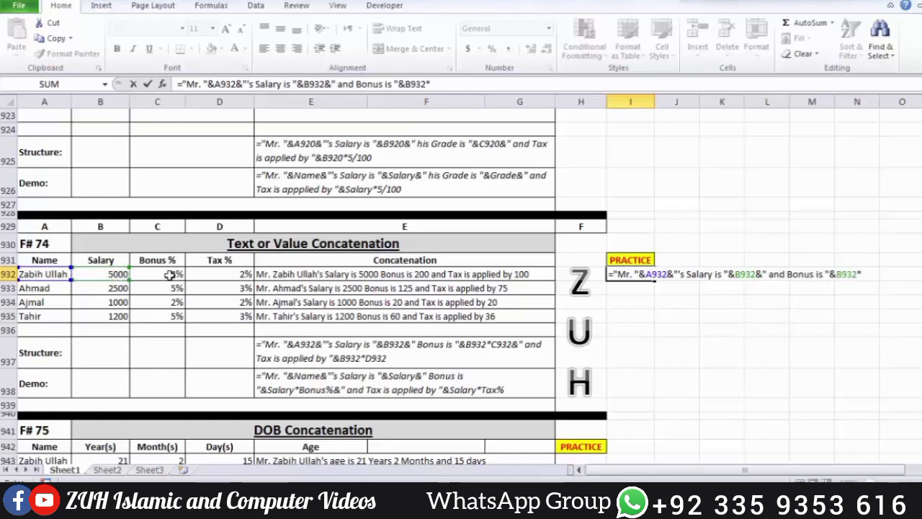
click(157, 273)
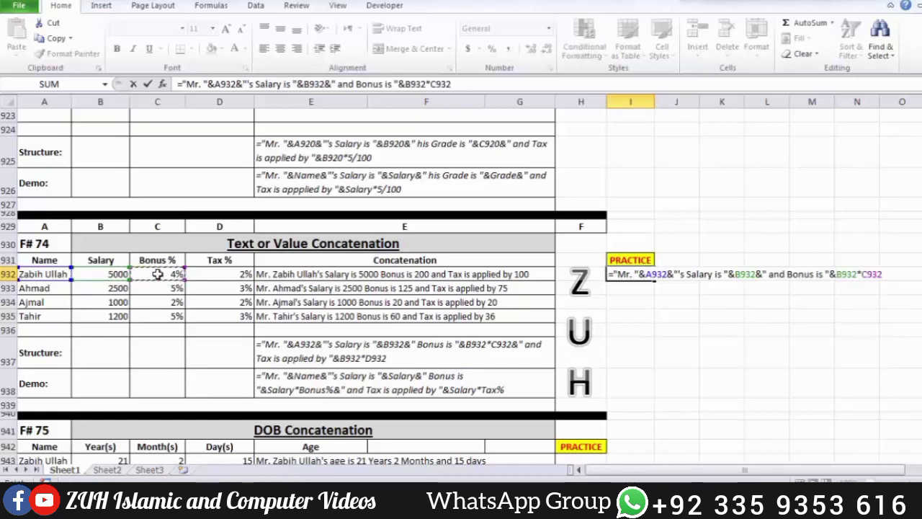
Continue the I932 formula with &" and Tax is applied by "& after the bonus calculation
text(&)
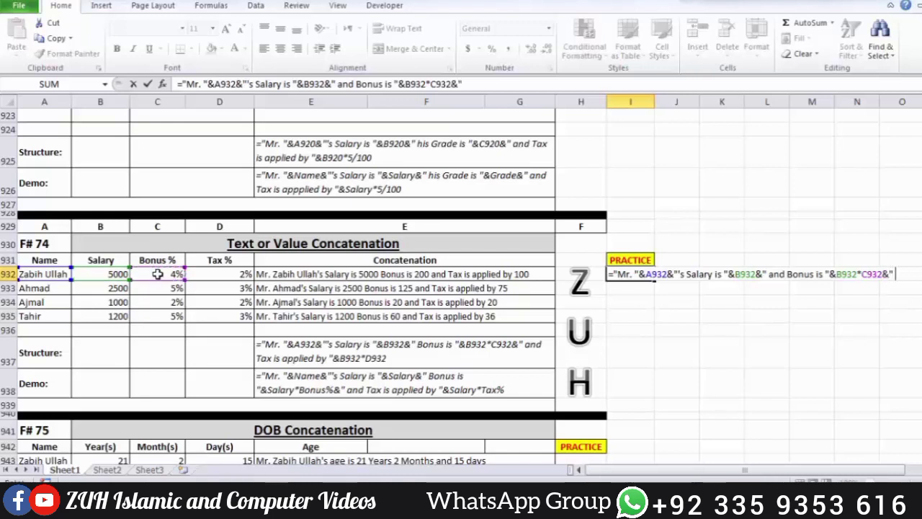
text(" and Tax is ap)
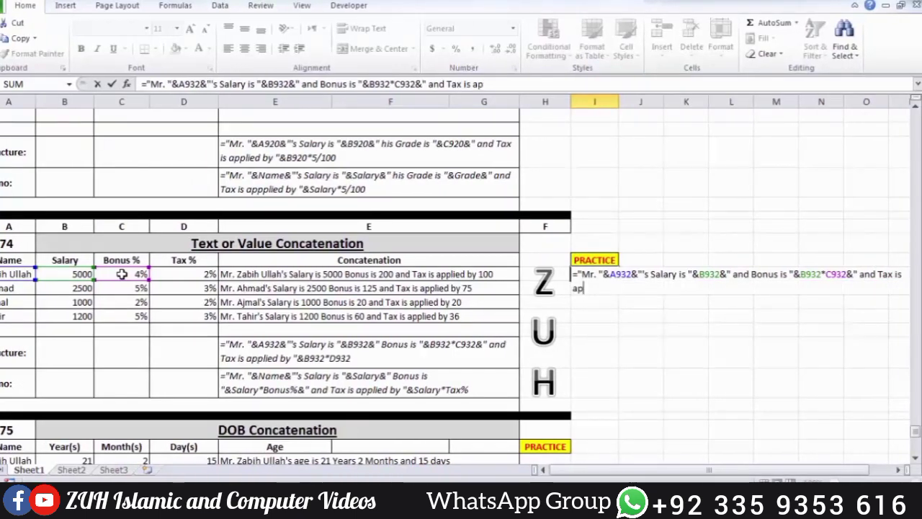
text(llie)
key(BackSpace)
key(BackSpace)
key(BackSpace)
key(BackSpace)
text(plied by)
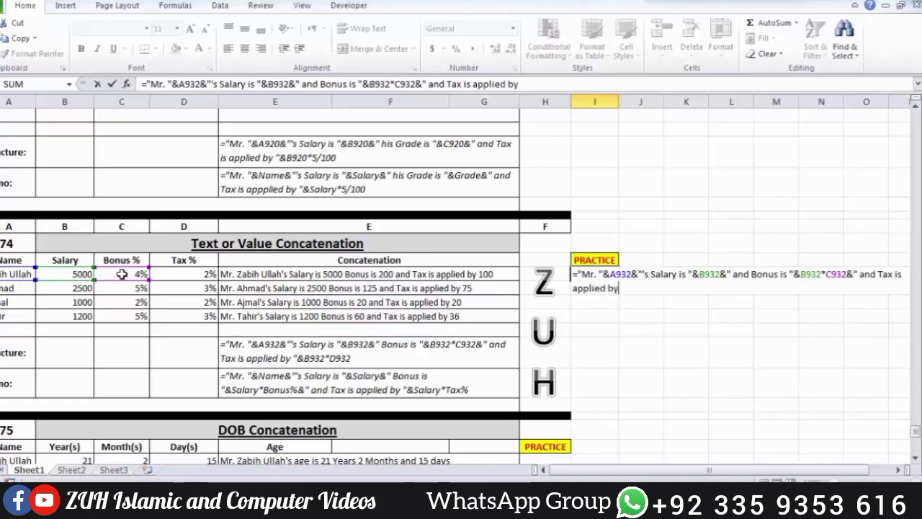
text( "&)
Finish the I932 formula with the tax calculation B932*D932 and enter it
click(83, 274)
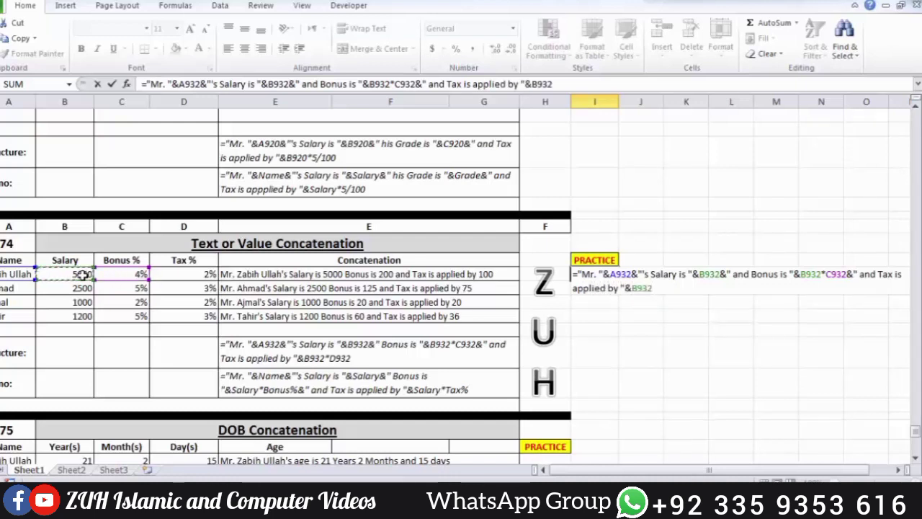
text(*)
click(171, 273)
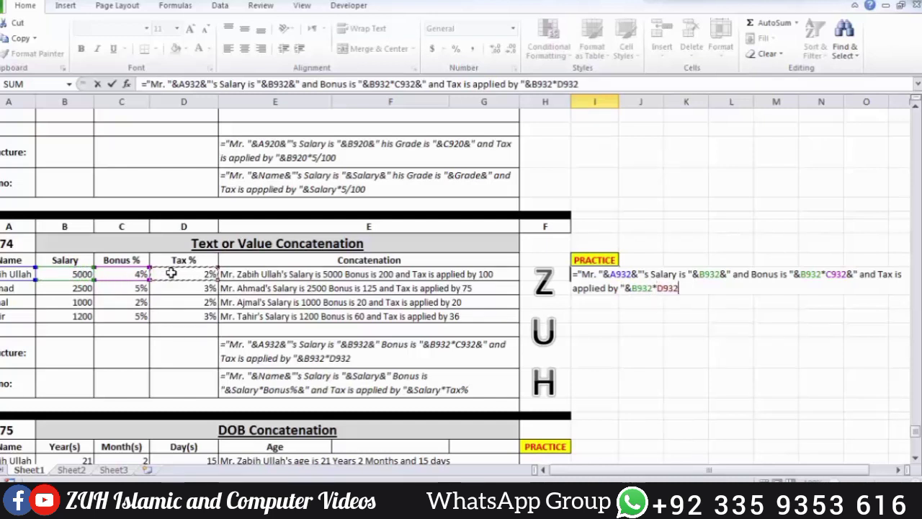
key(Return)
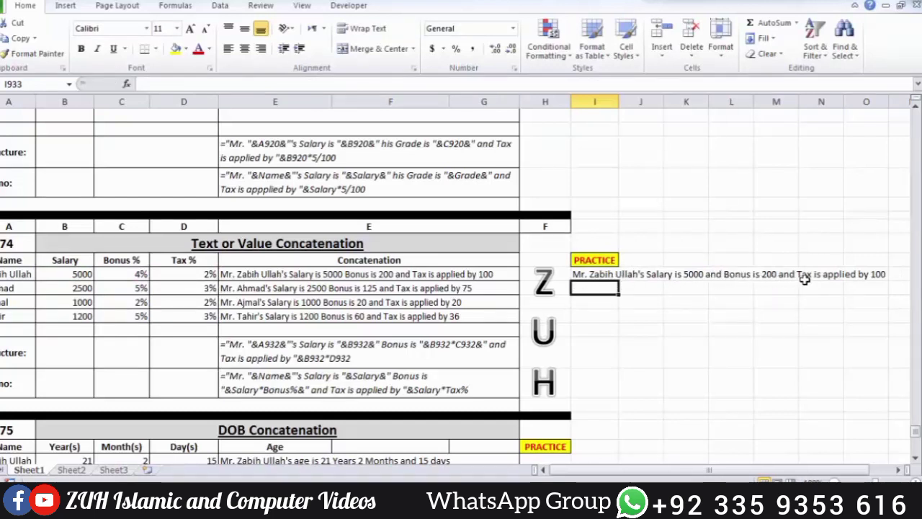
Edit the I932 formula to replace the "and" before Bonus with a comma directly after the salary
double_click(602, 273)
double_click(742, 275)
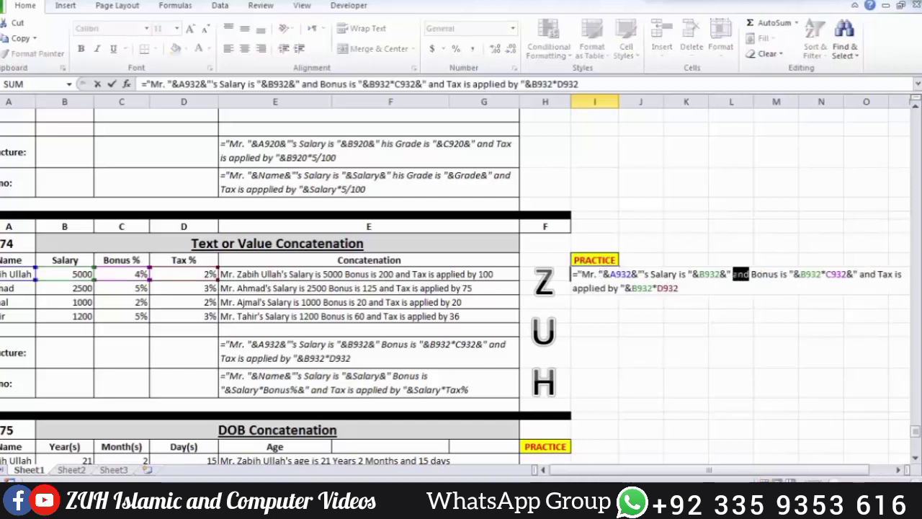
key(Delete)
key(Delete)
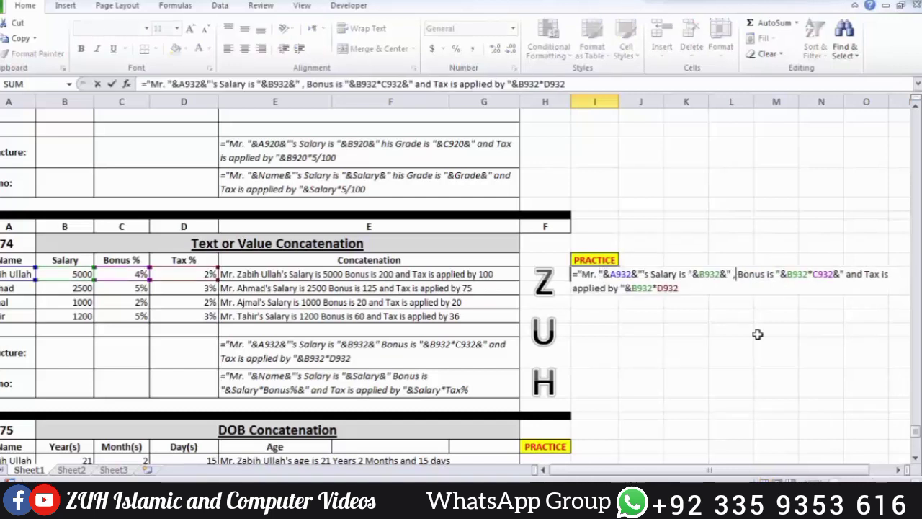
text(,)
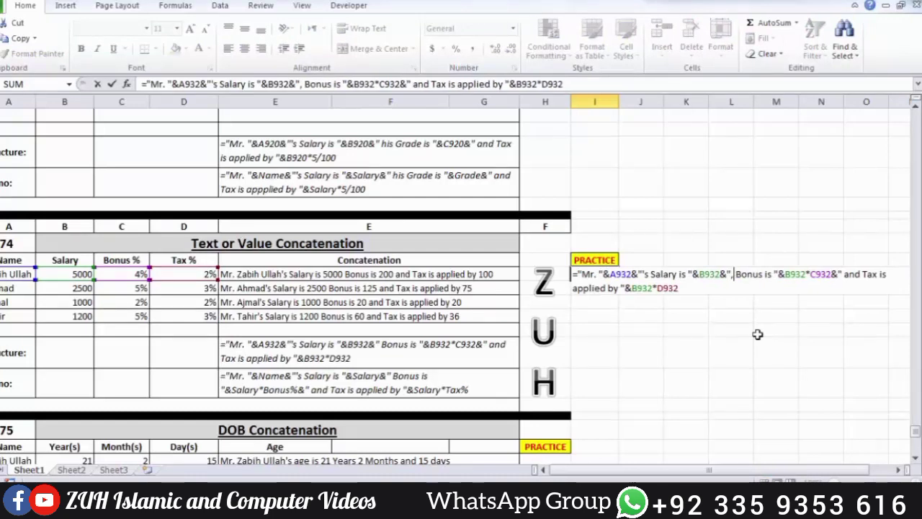
key(Return)
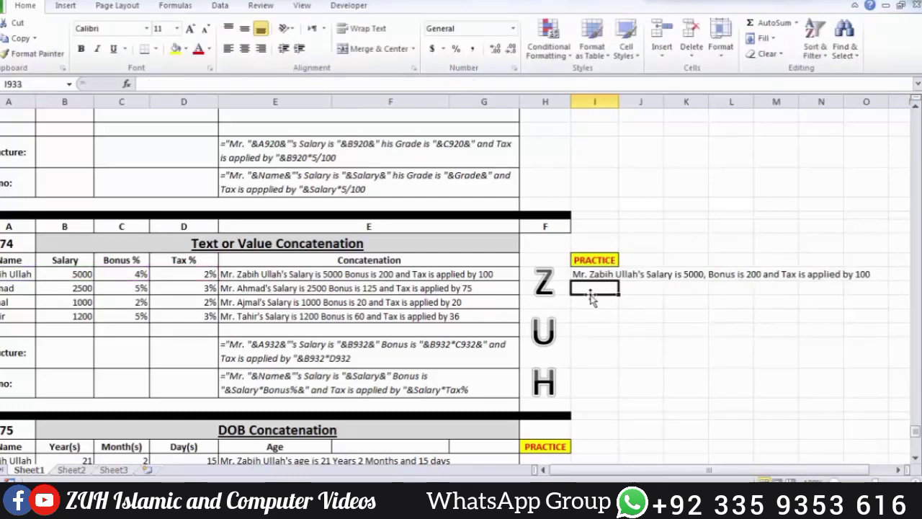
Fill the I932 salary, bonus and tax formula down through I935
drag(587, 273, 587, 314)
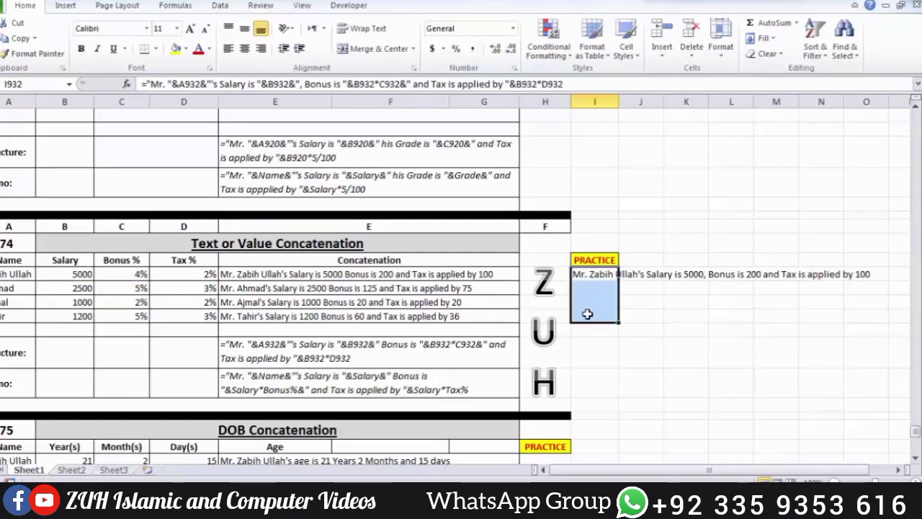
key(ctrl+d)
click(587, 301)
Start the F# 75 practice formula in H943 with ="Mr. "&A943&"'s age is, ending with a space
scroll(594, 304, down, 1)
scroll(595, 305, down, 3)
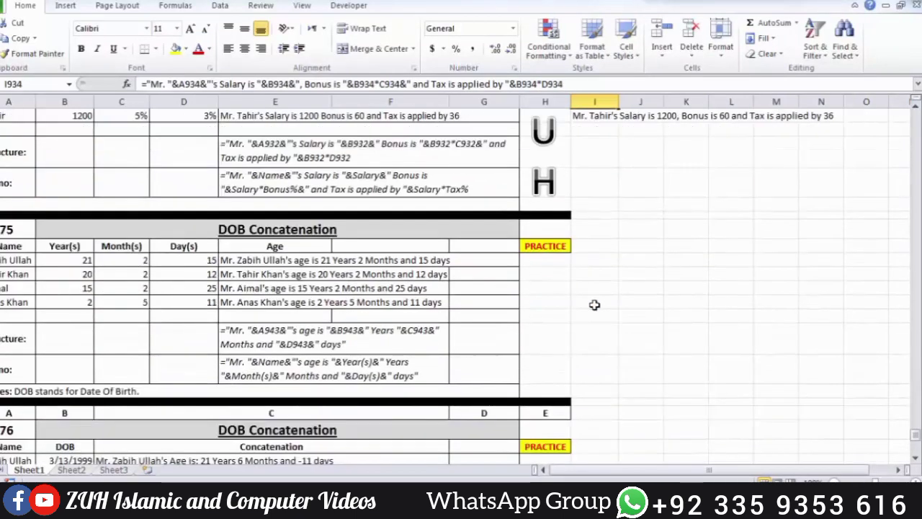
click(545, 262)
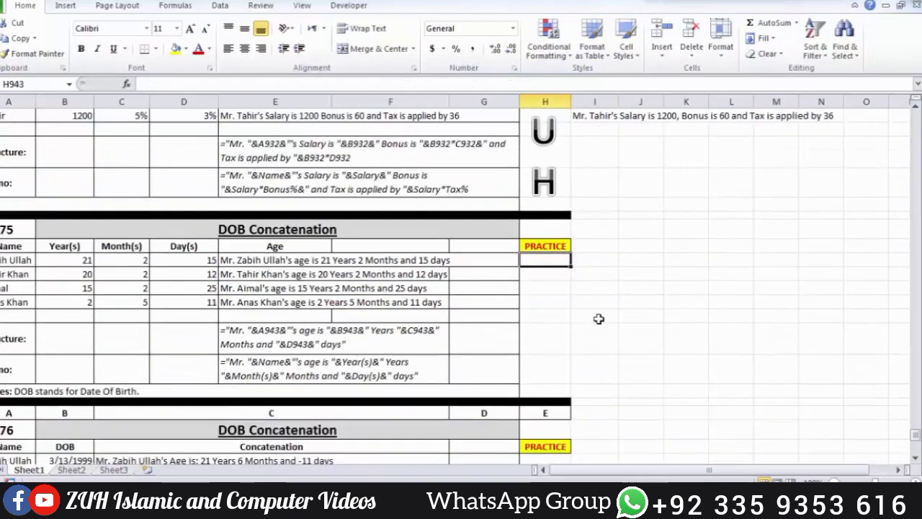
text(="Ma)
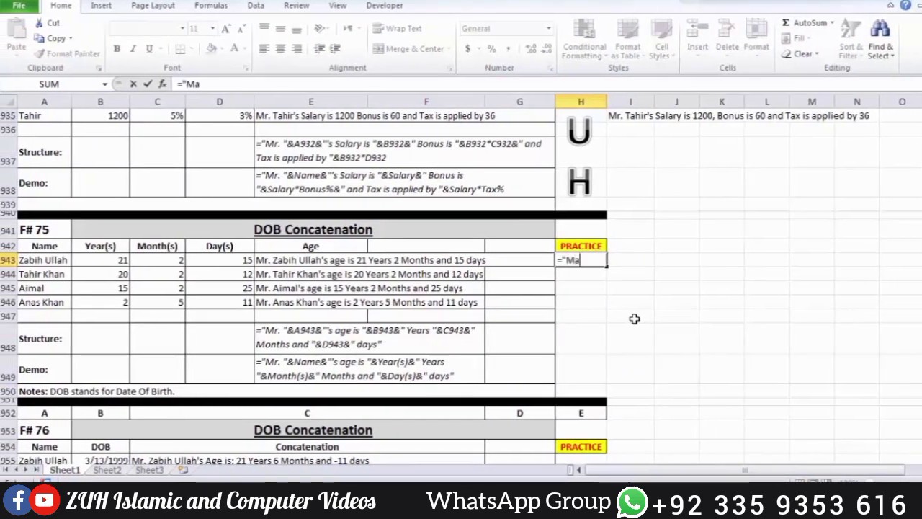
key(BackSpace)
text(r. "&)
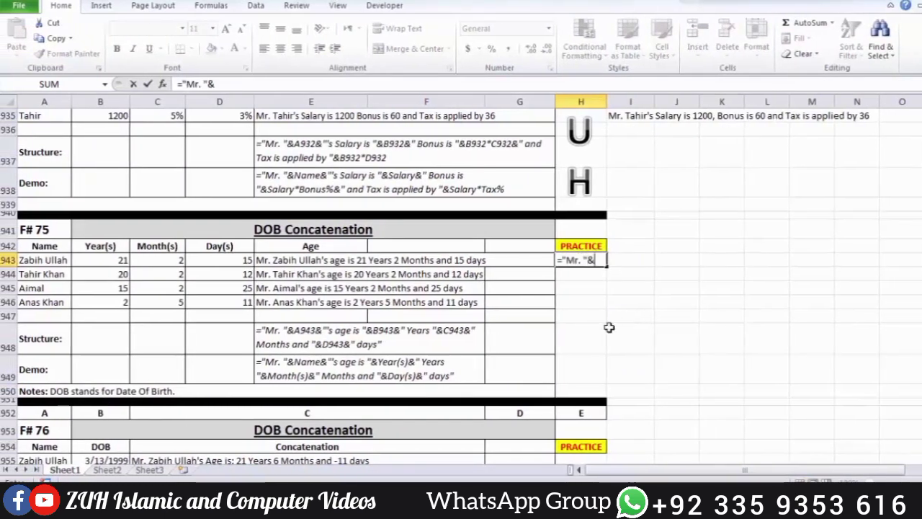
click(55, 259)
text(&"'s)
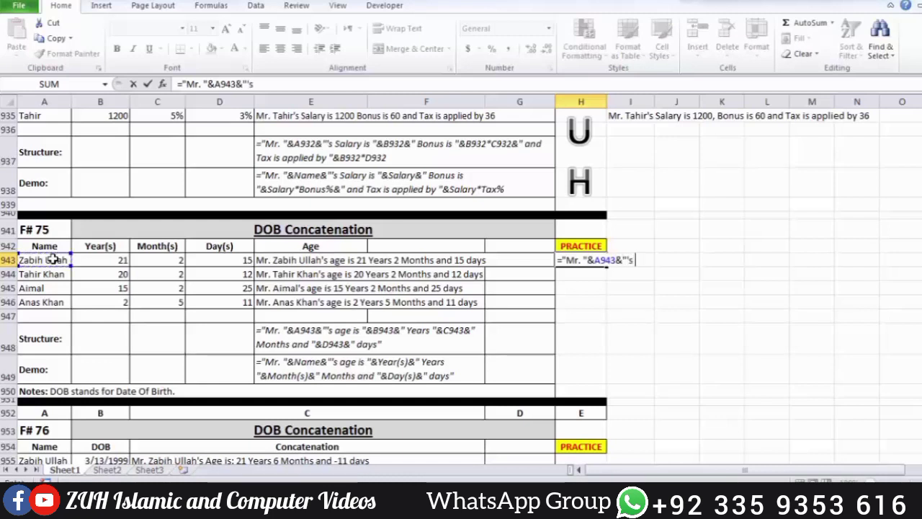
text( age is )
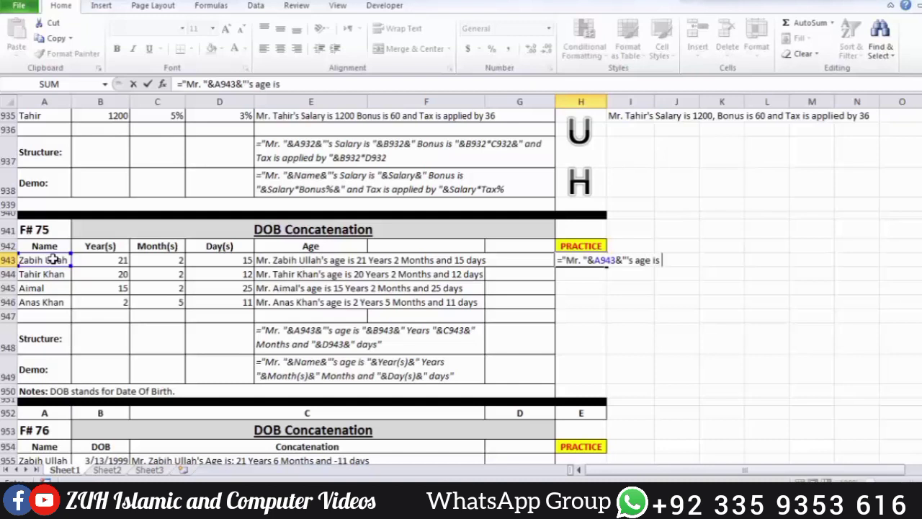
Continue the H943 formula with the years part "&B943&" Year(s), "&
text("&)
click(105, 260)
text(&" )
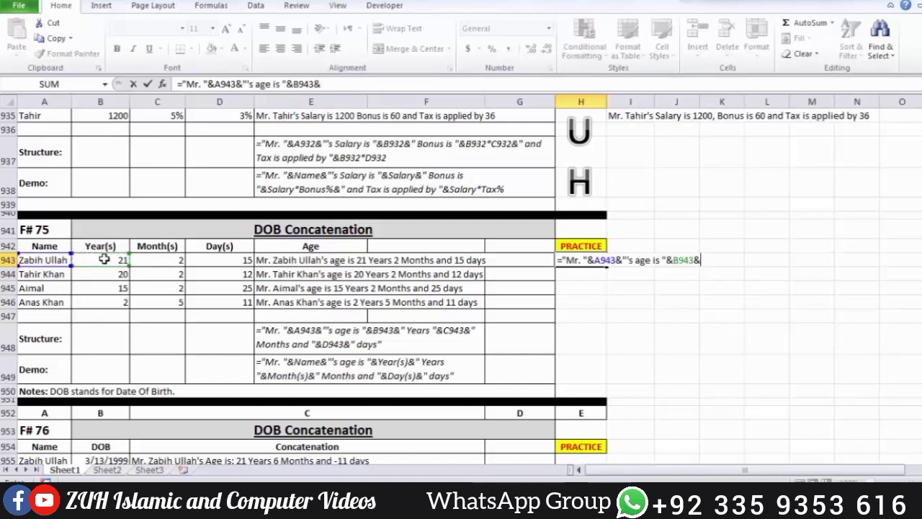
text(Year(s)
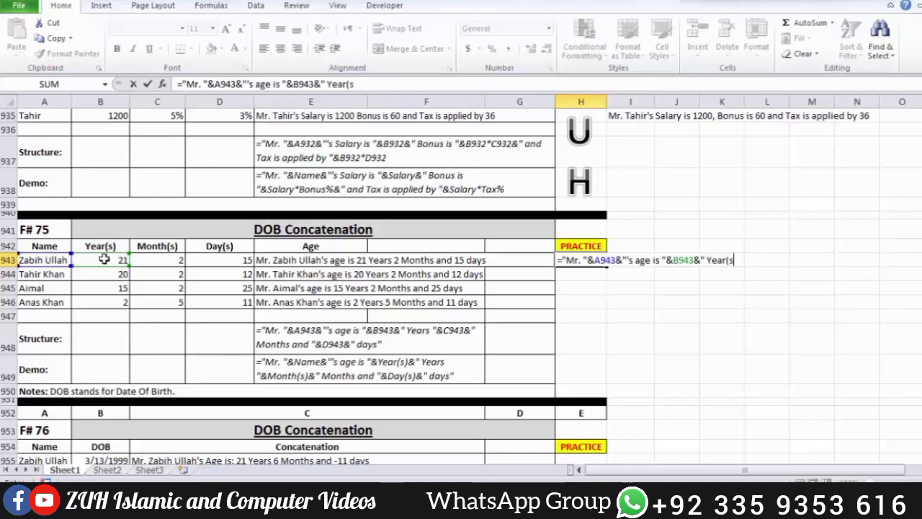
text())
text(, "&)
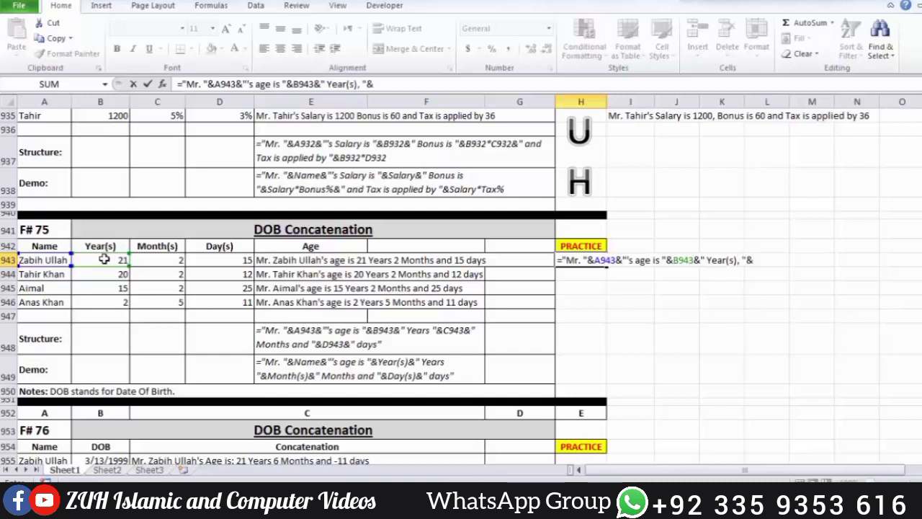
Append the months part C943&" Month(s) "& to the H943 formula
click(145, 260)
text(&" Month(s)
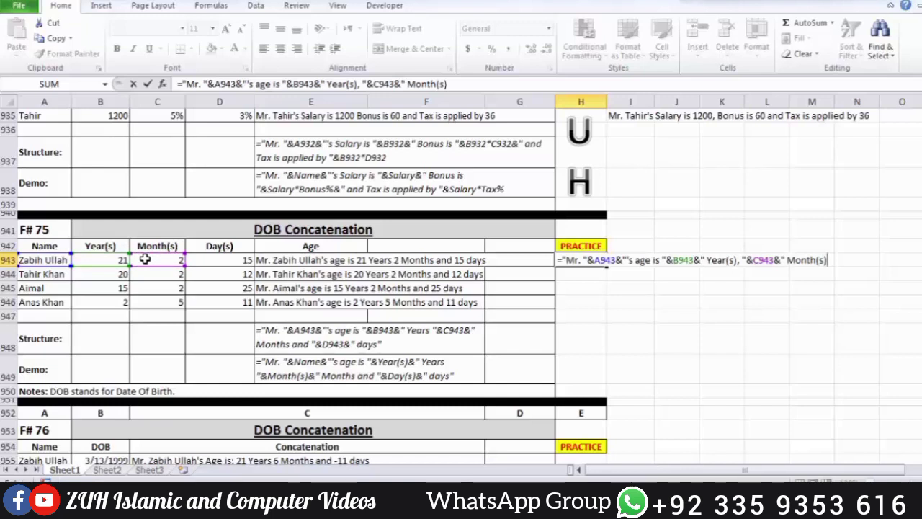
text() "&)
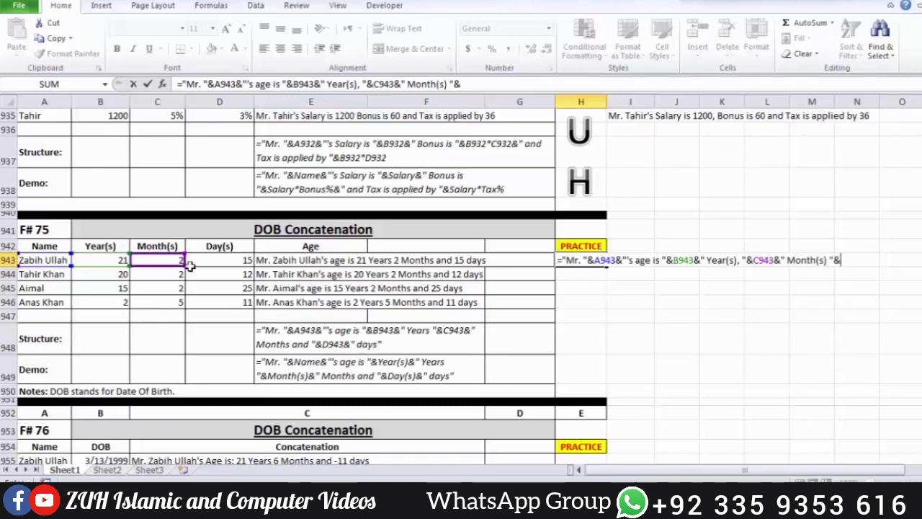
Finish the H943 formula with the days part D943&" Day(s)" and enter it
click(212, 262)
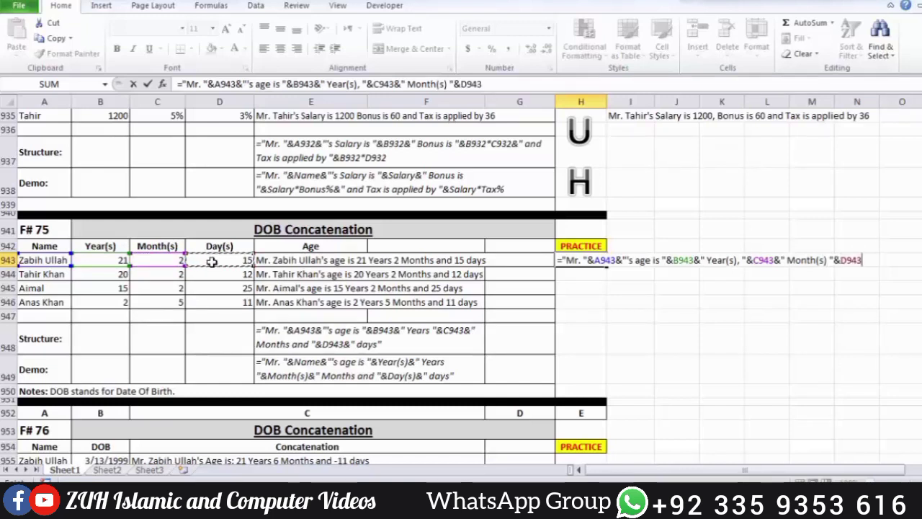
text(&" Days)
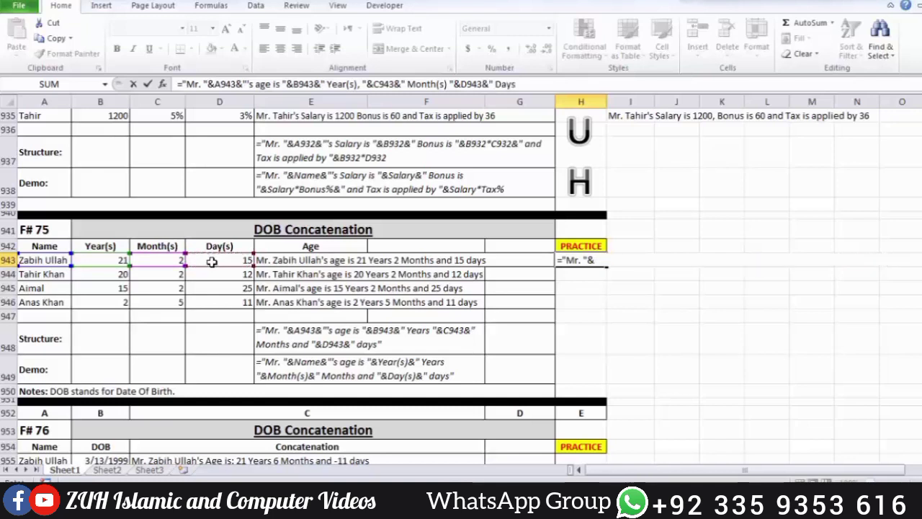
text())
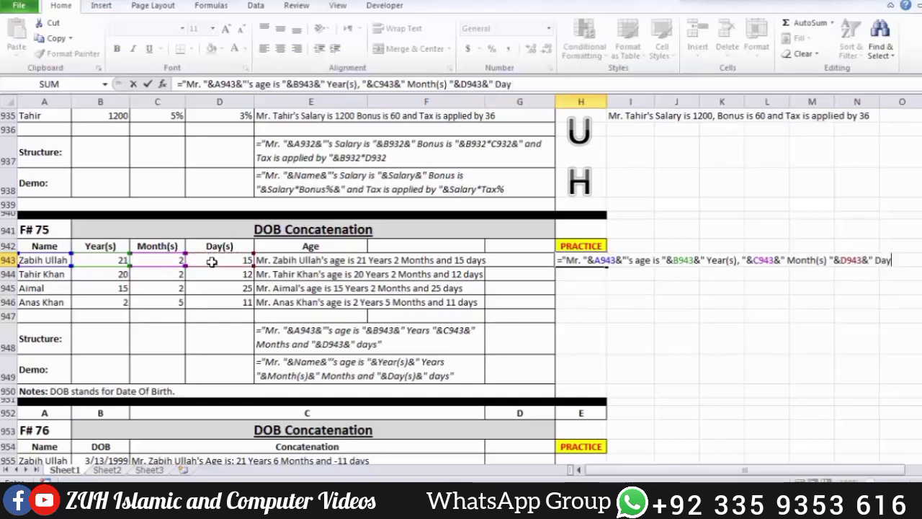
text((s)
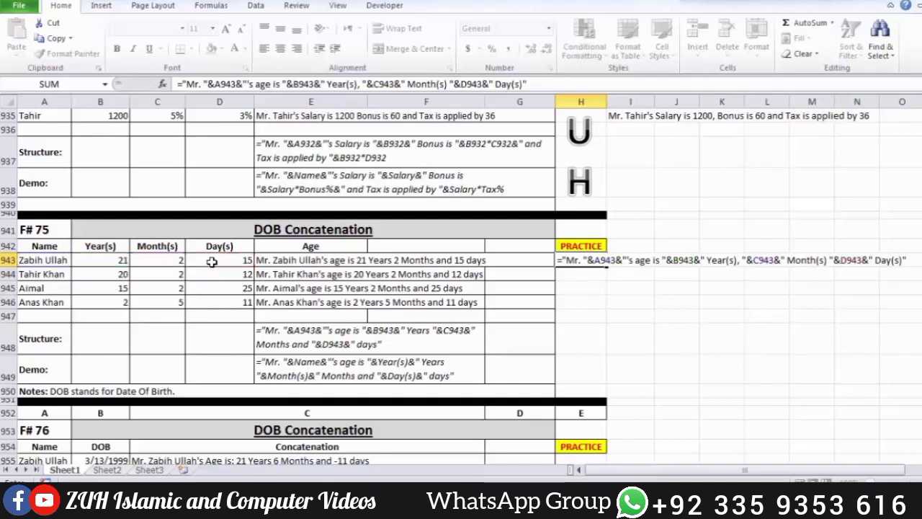
key(Return)
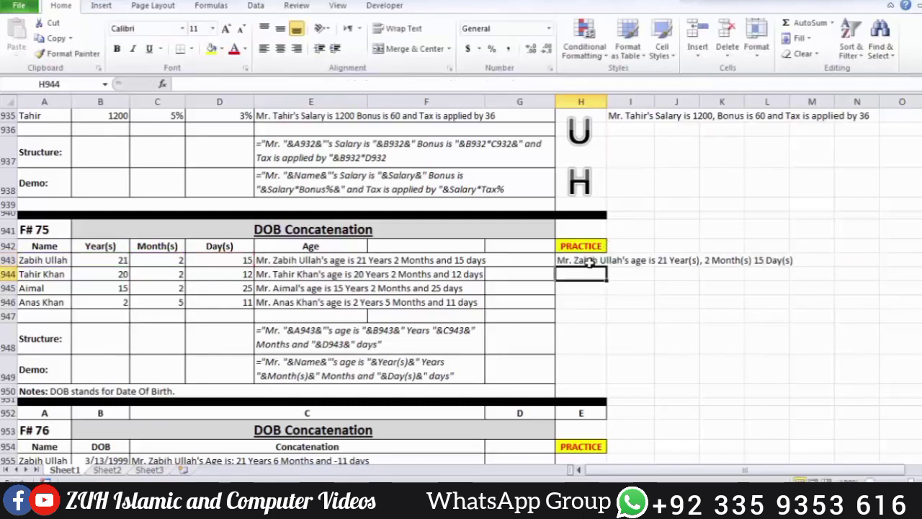
Fill the H943 age formula down through H946
drag(586, 264, 589, 300)
key(ctrl+d)
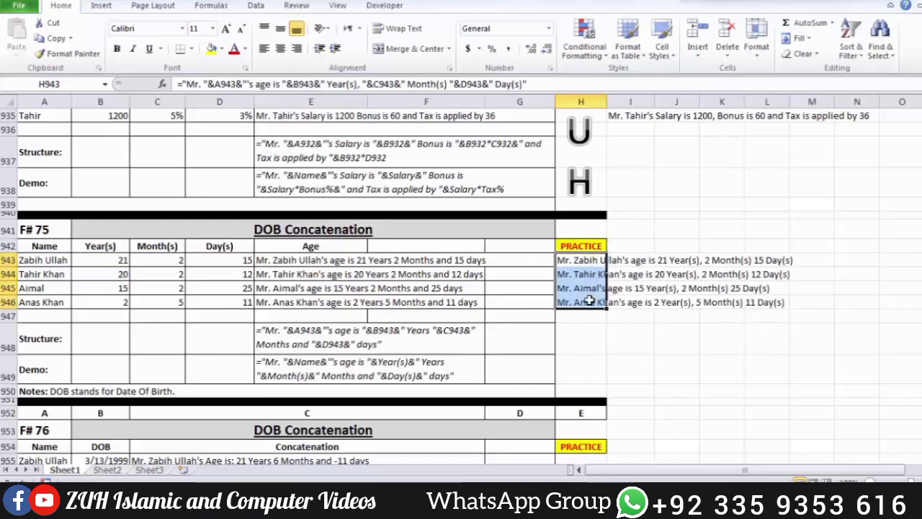
click(582, 286)
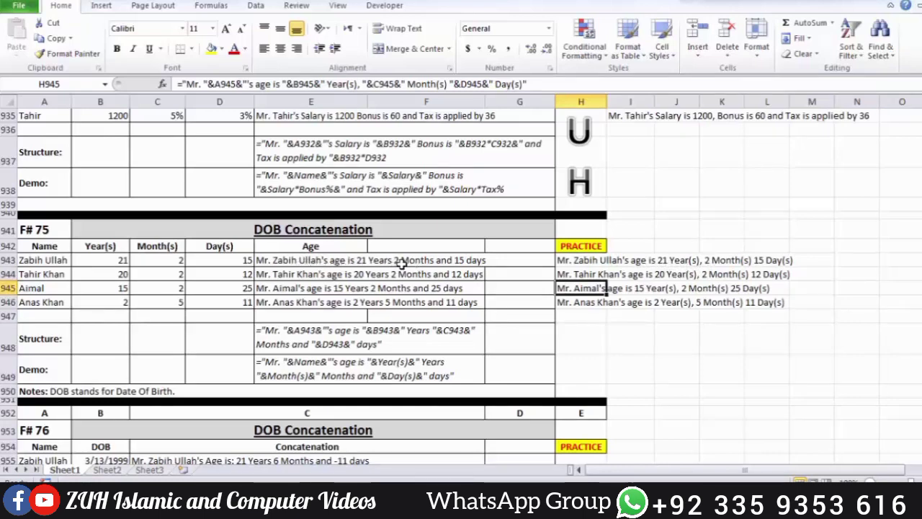
Start the F# 76 practice formula in H955 with ="Mr. "&A955&"'s Age is "&
scroll(402, 262, down, 4)
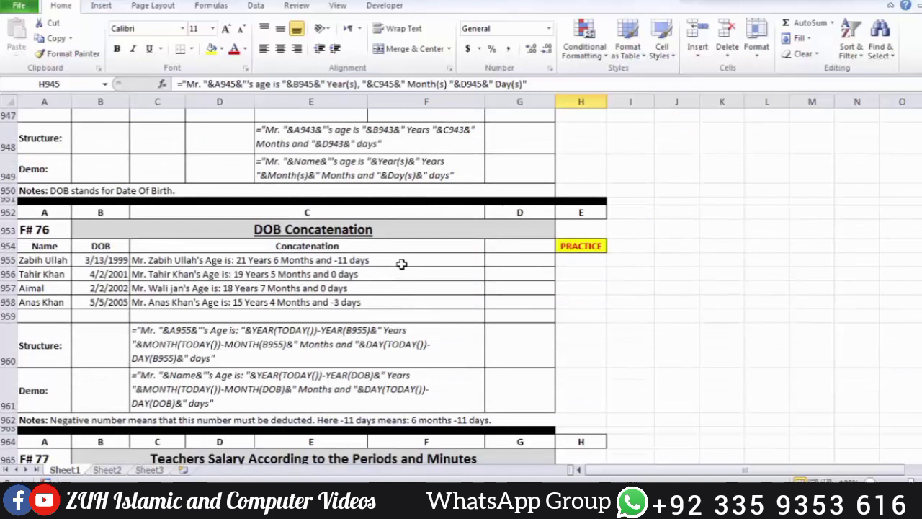
click(571, 261)
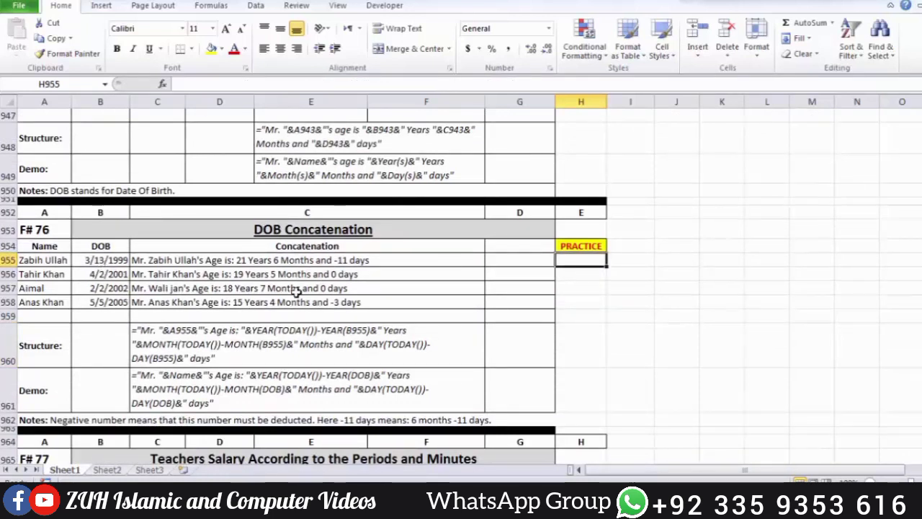
text(=)
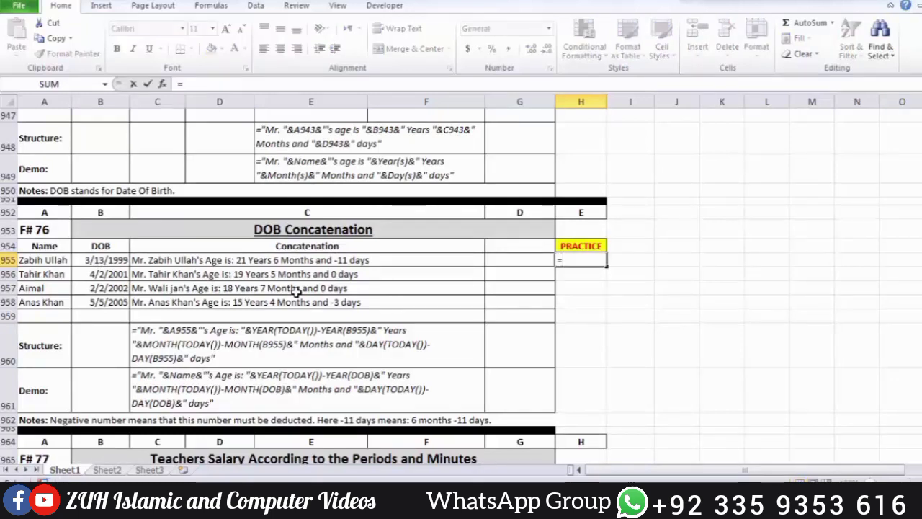
text("Mr)
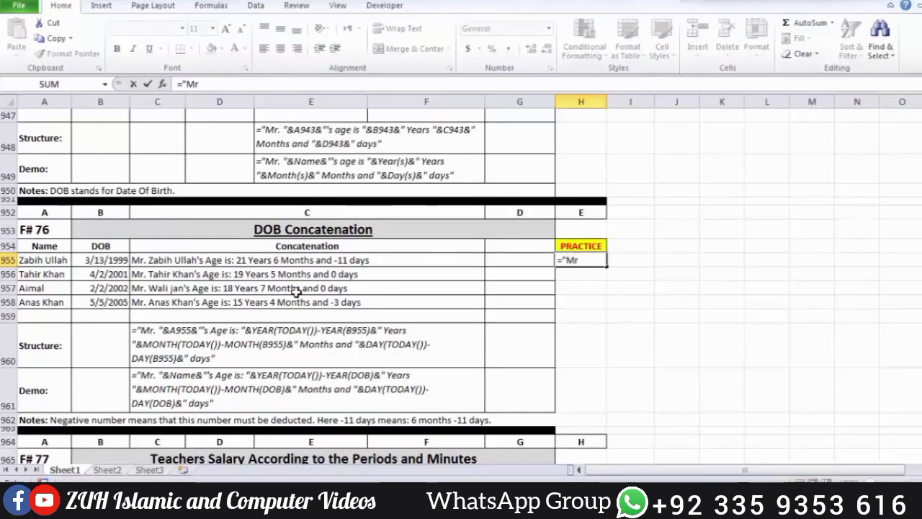
text(. "&)
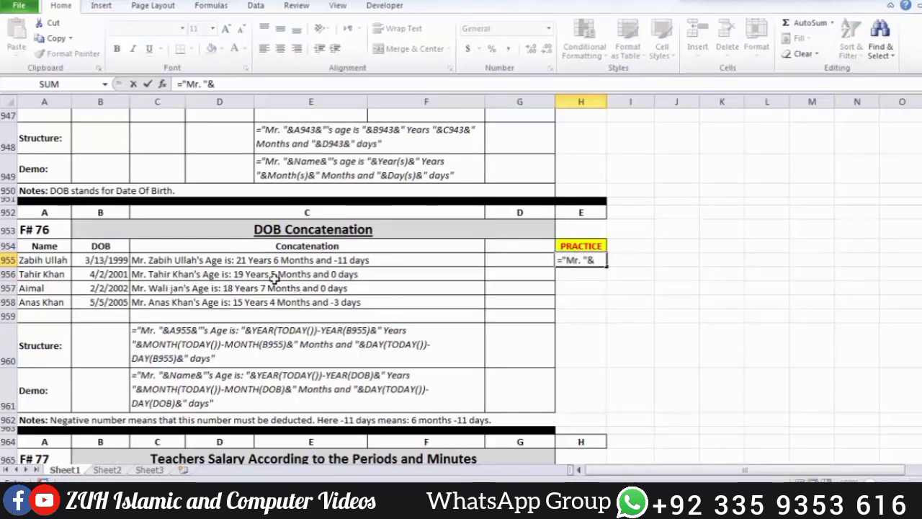
click(56, 258)
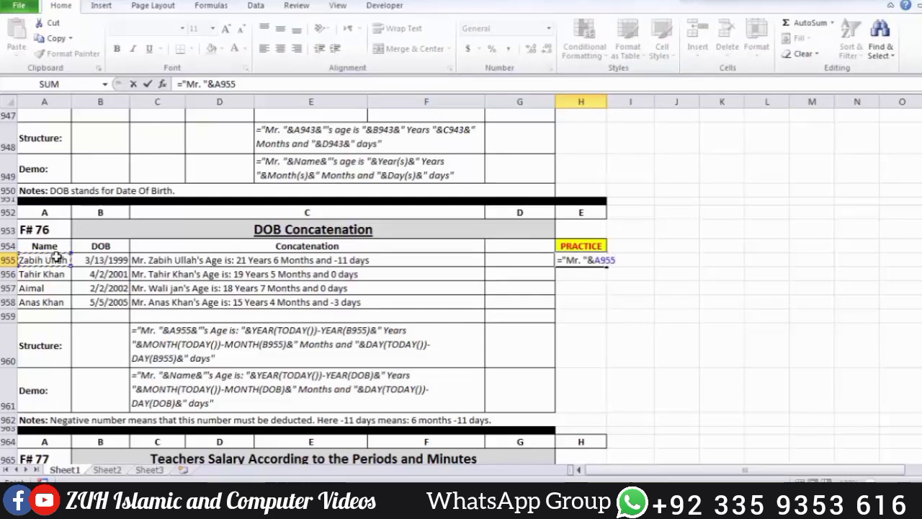
text(&"'s)
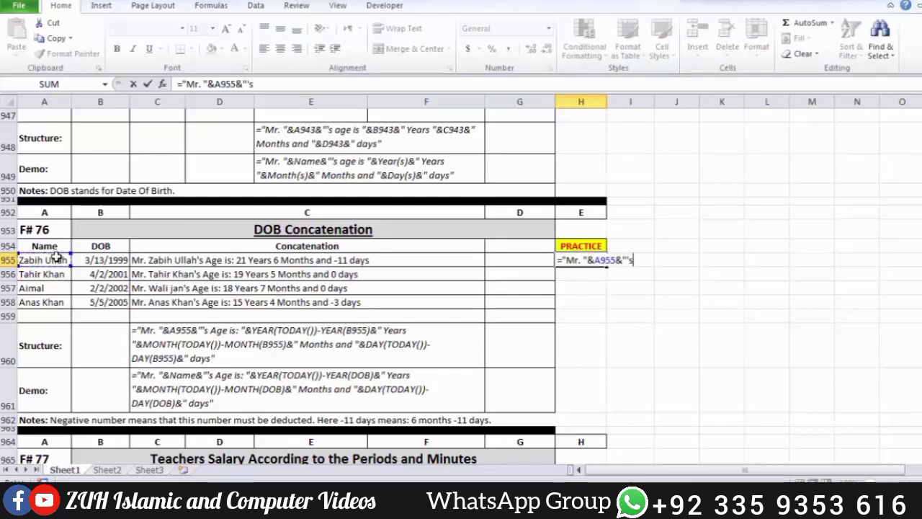
text( Age)
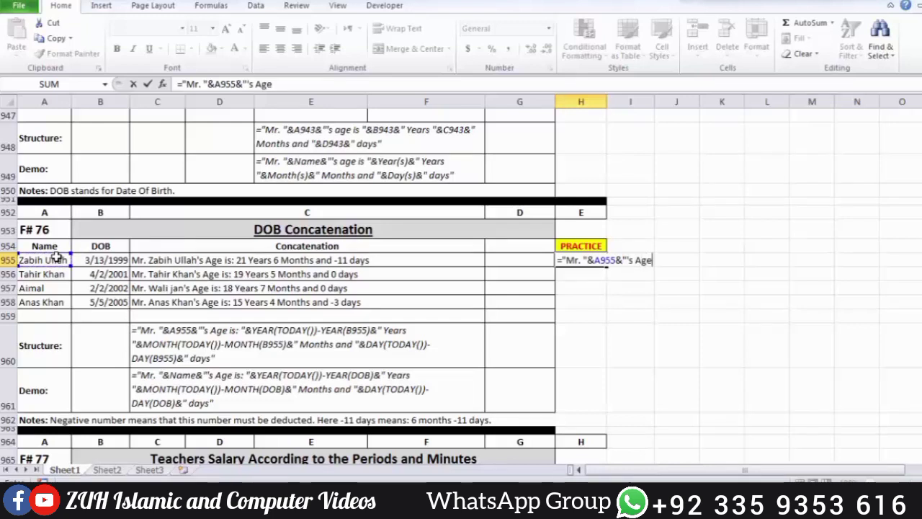
text( is "&)
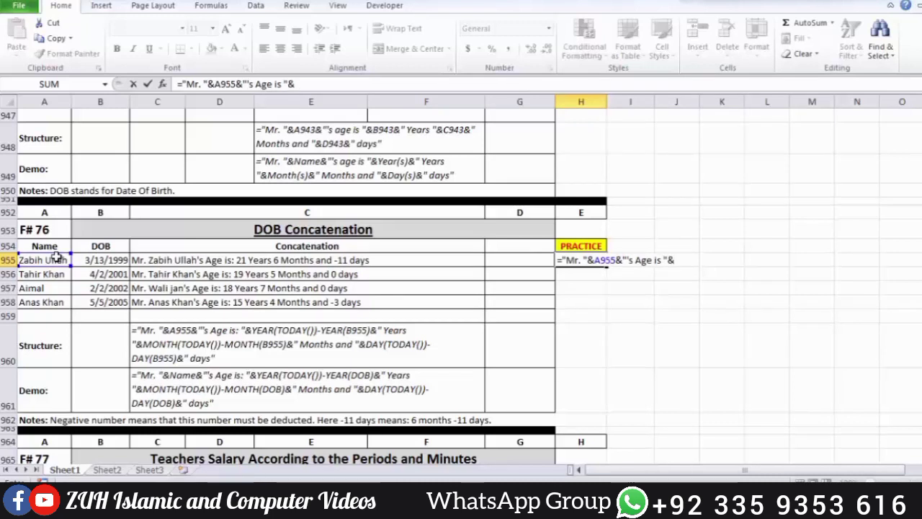
Append the age-in-years calculation YEAR(TODAY())-YEAR(B955) to the H955 formula
text(YEAR()
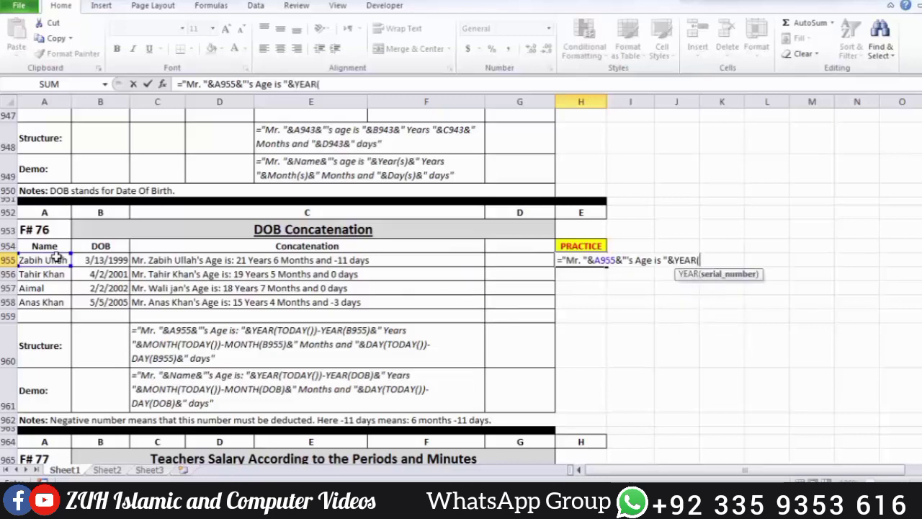
text(TODAY()
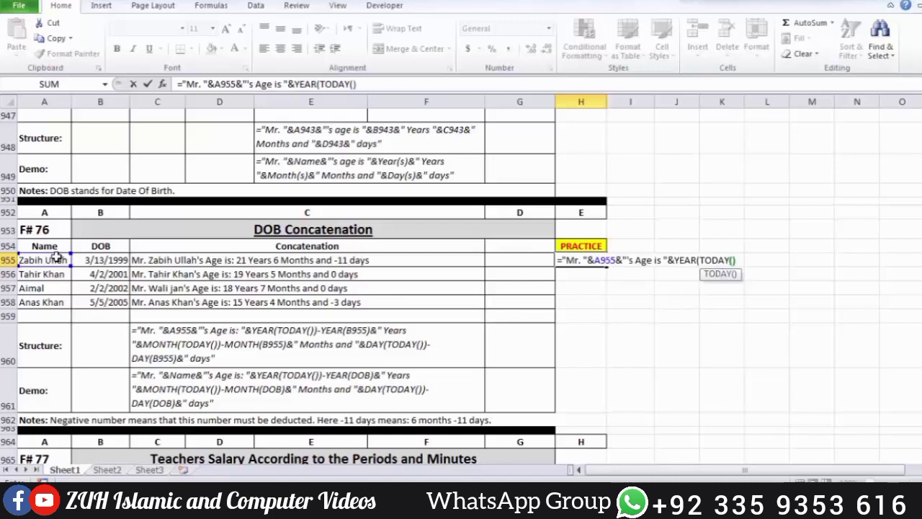
text())
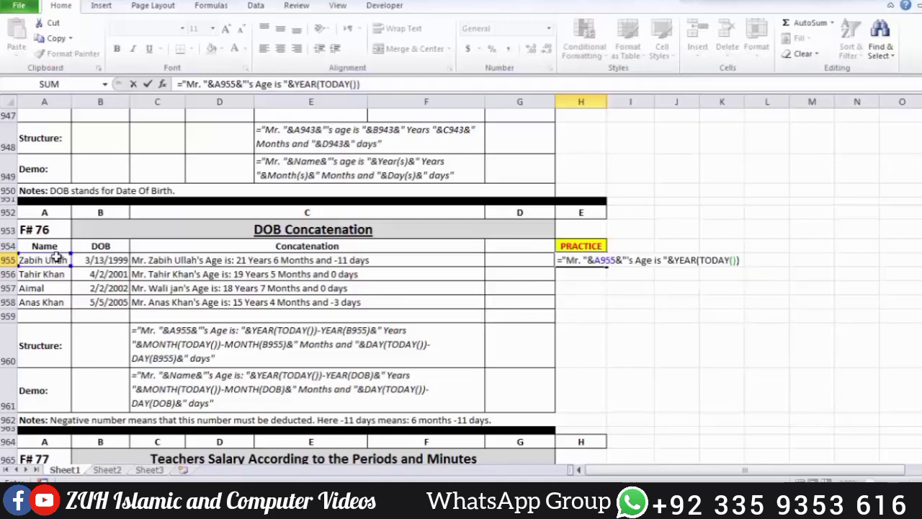
text()-year)
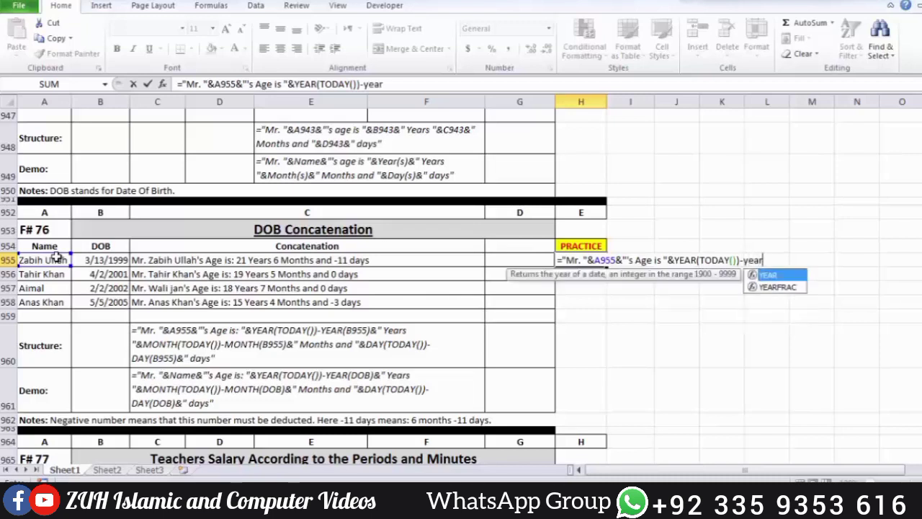
key(Tab)
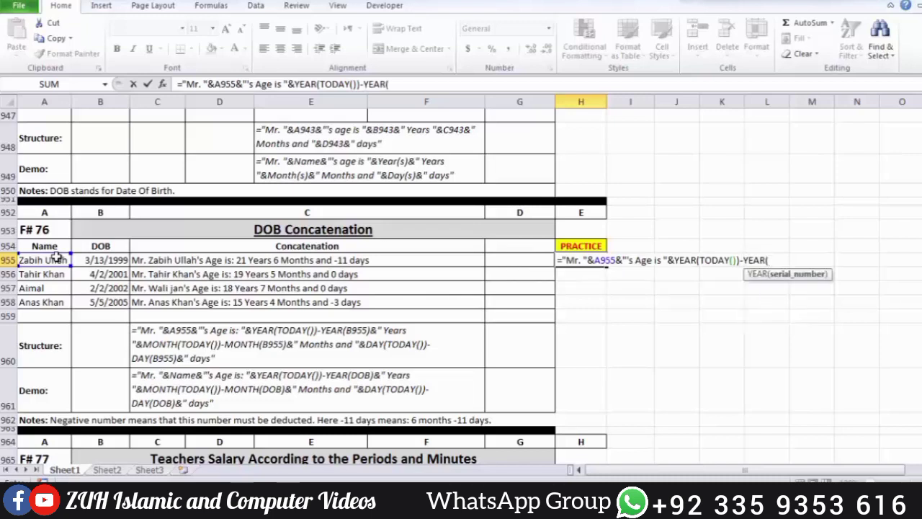
click(98, 261)
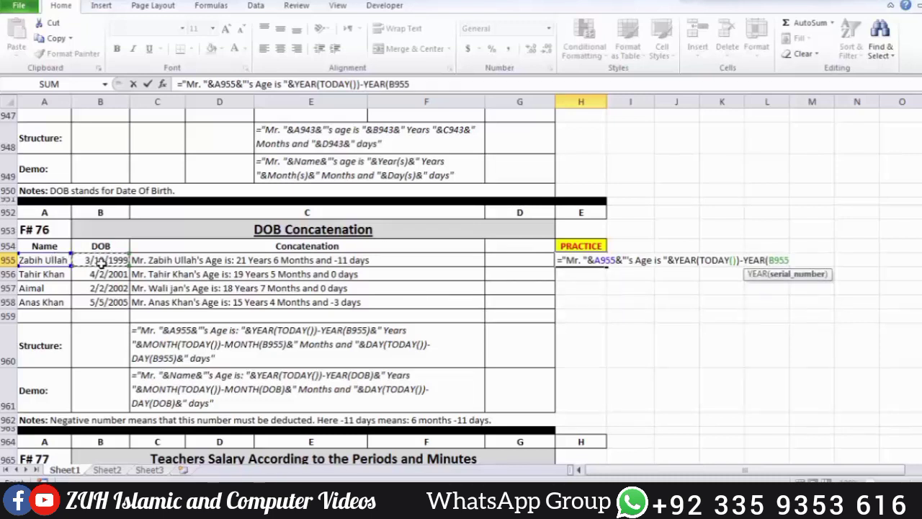
text())
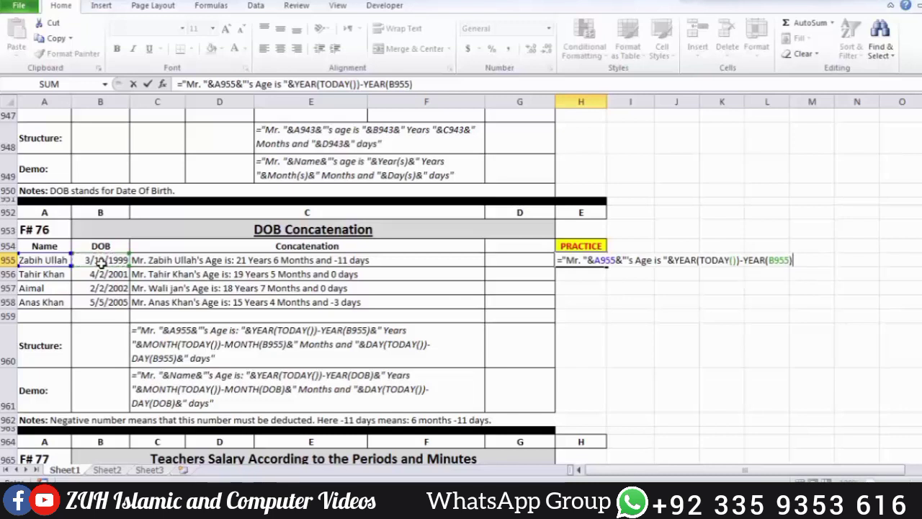
Enter the H955 age formula and extend it with the years label &"Year(s)"
key(Return)
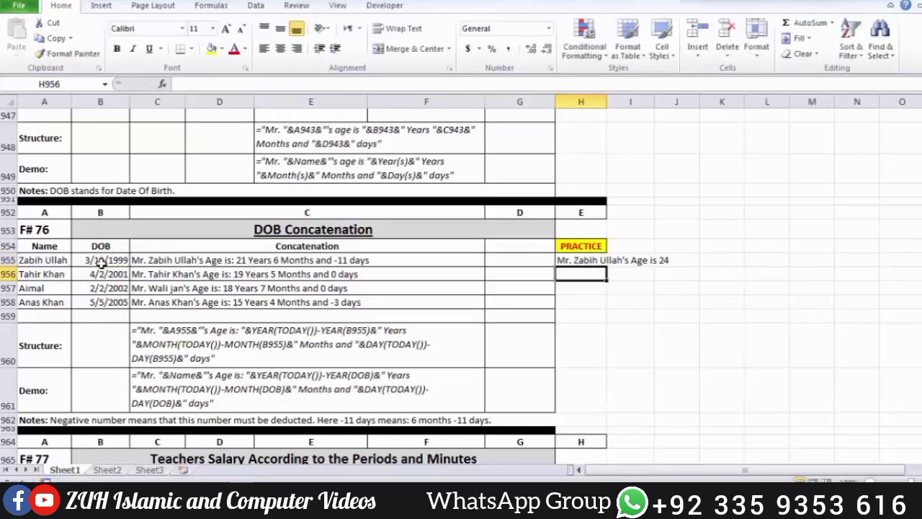
key(Up)
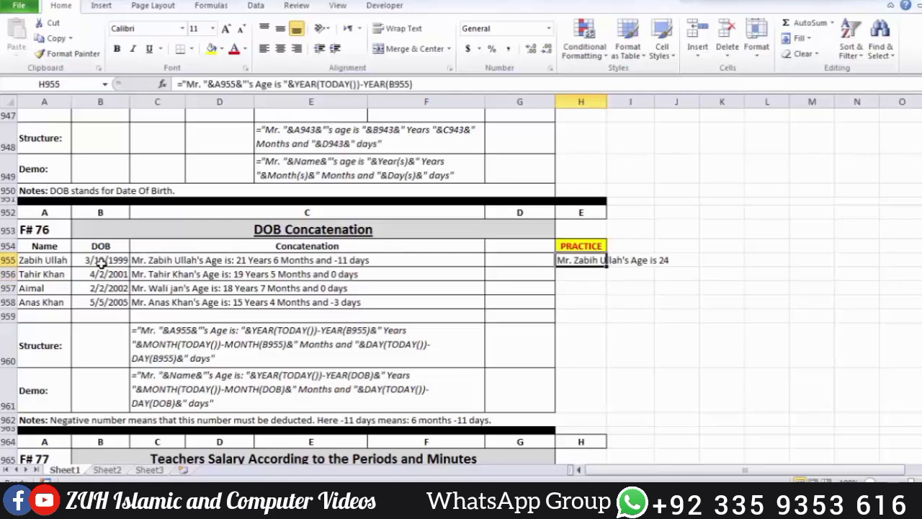
key(F2)
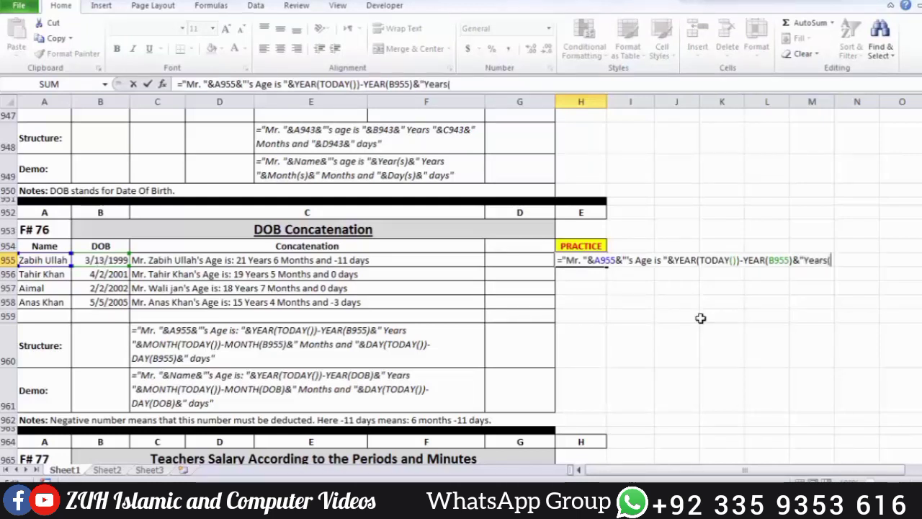
key(BackSpace)
key(BackSpace)
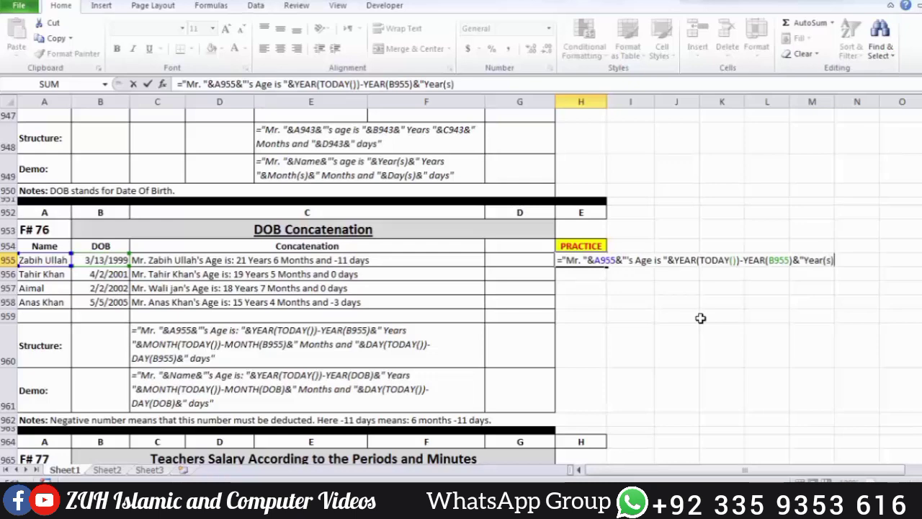
key(Return)
key(Return)
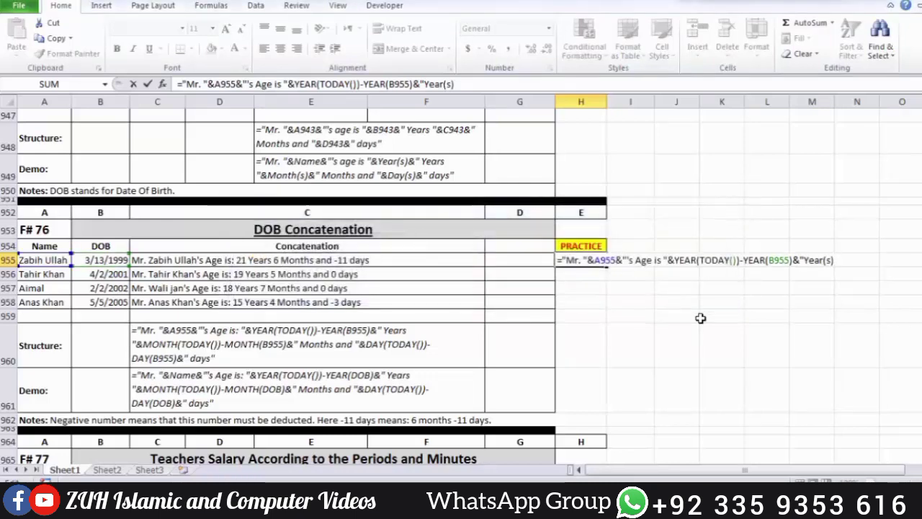
text(")
key(Return)
key(Up)
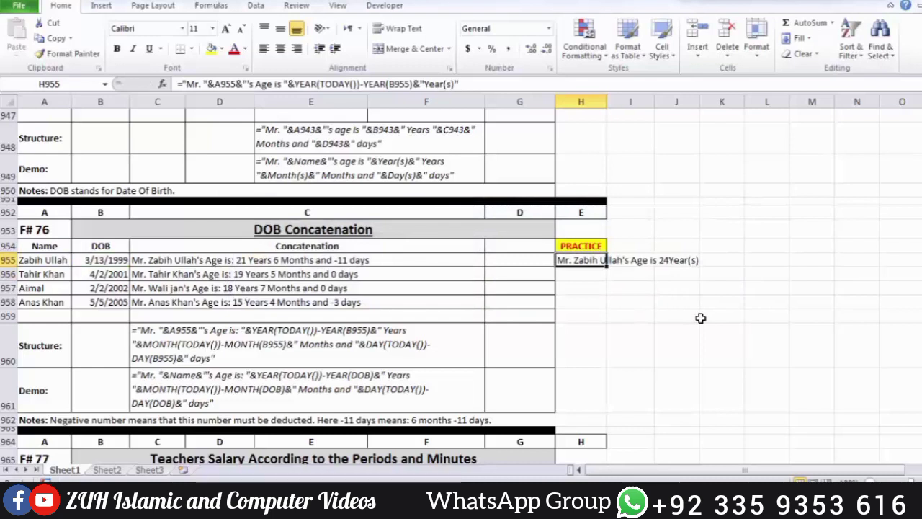
Add a space before and after Year(s) inside the label of the H955 formula
key(F2)
click(803, 260)
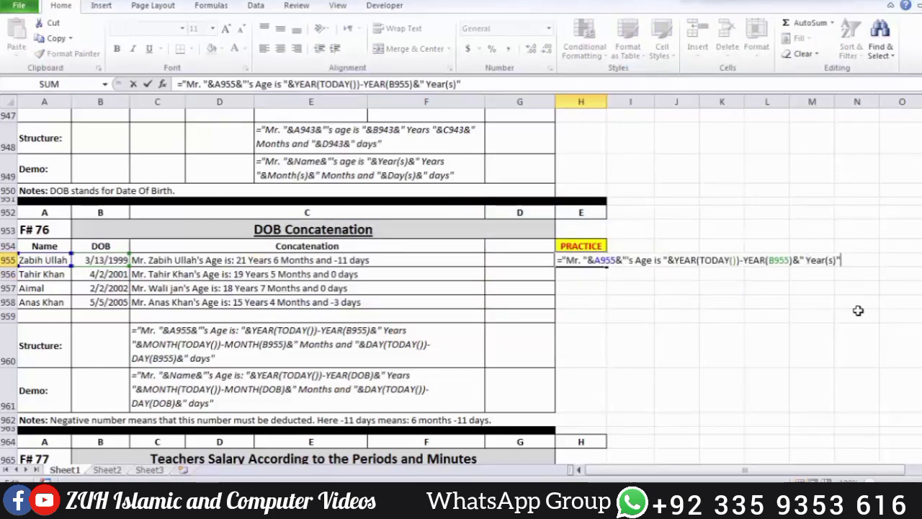
key(End)
key(BackSpace)
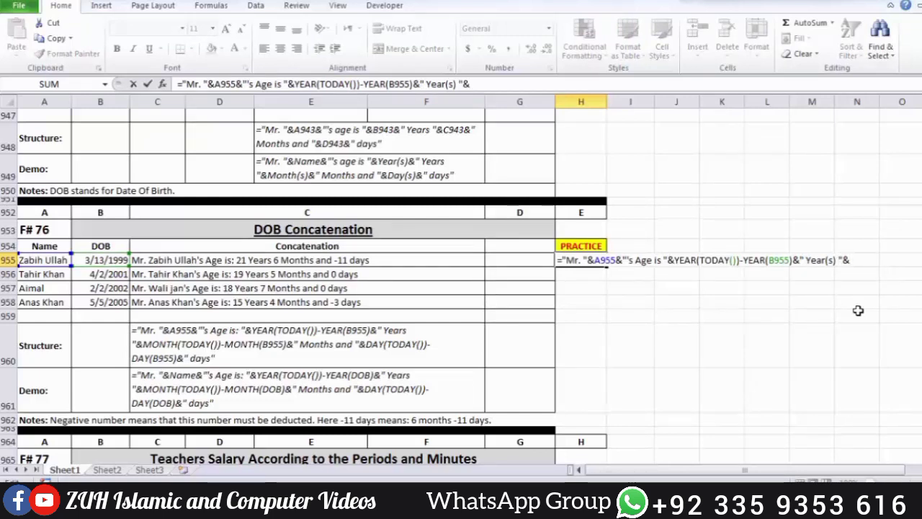
Append the months calculation &MONTH(TODAY())-MONTH(B955) to the H955 formula and enter it
text("&MONTH()
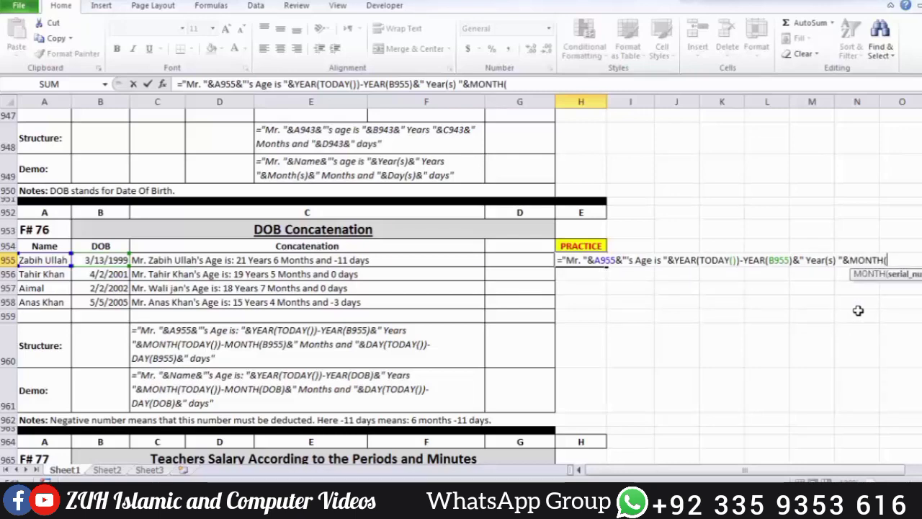
text(to)
key(Tab)
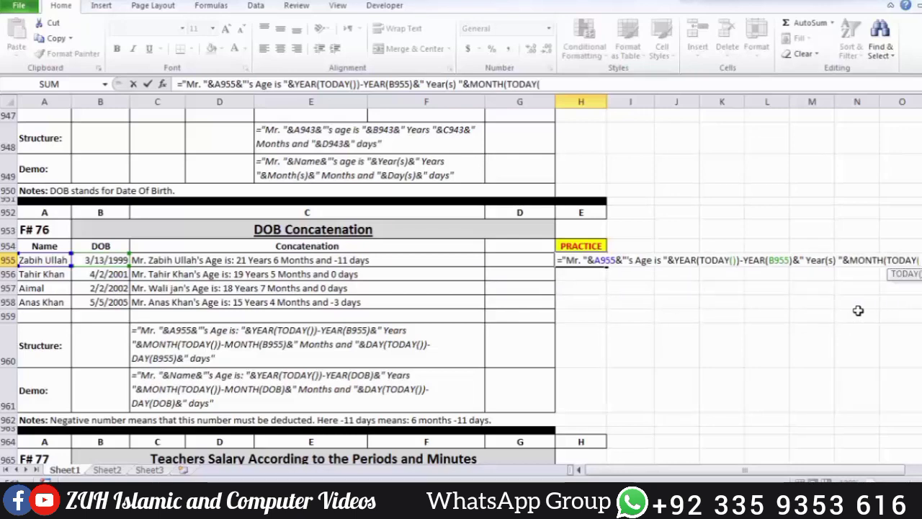
text())-MONTH()
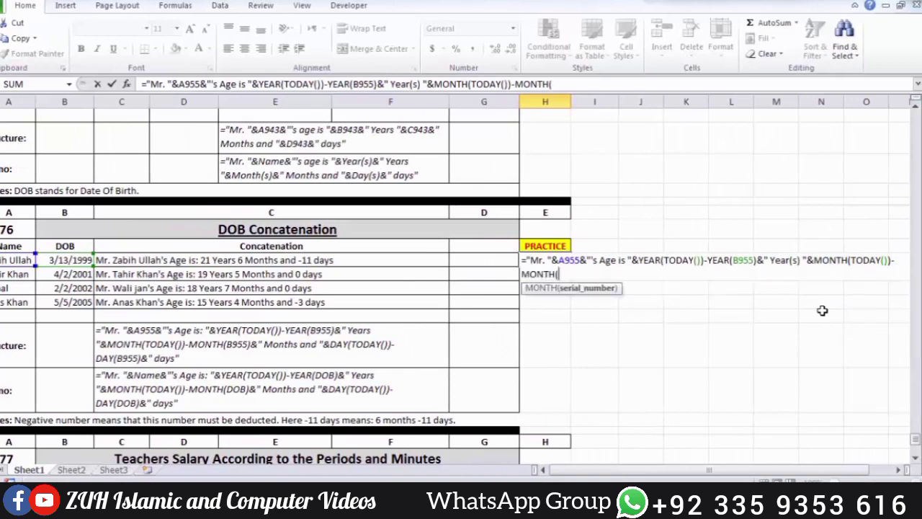
click(76, 261)
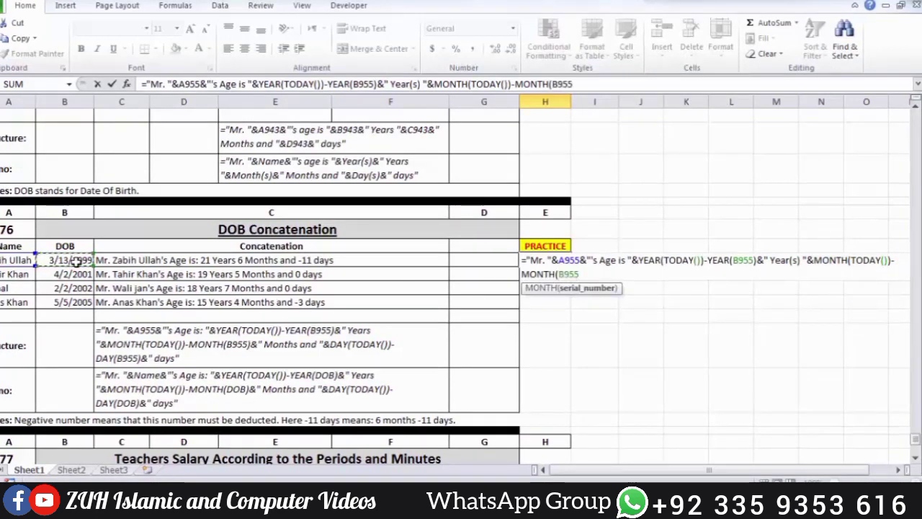
text())
key(Return)
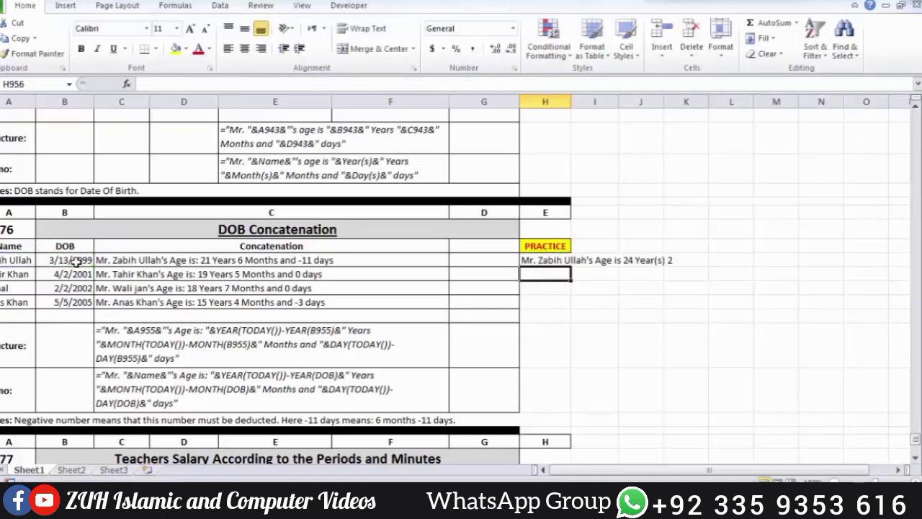
Insert a comma after Year(s) in the H955 formula, append the label &" Month(s)" and enter it
key(Up)
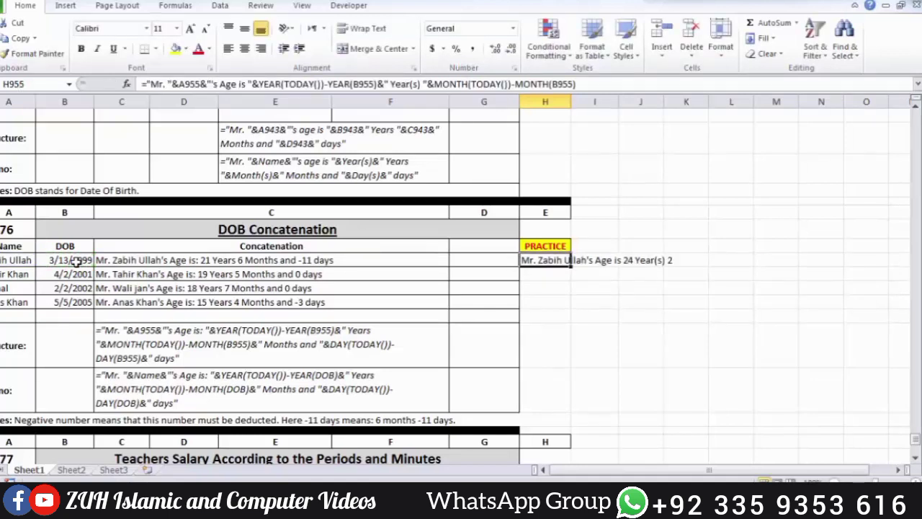
key(F2)
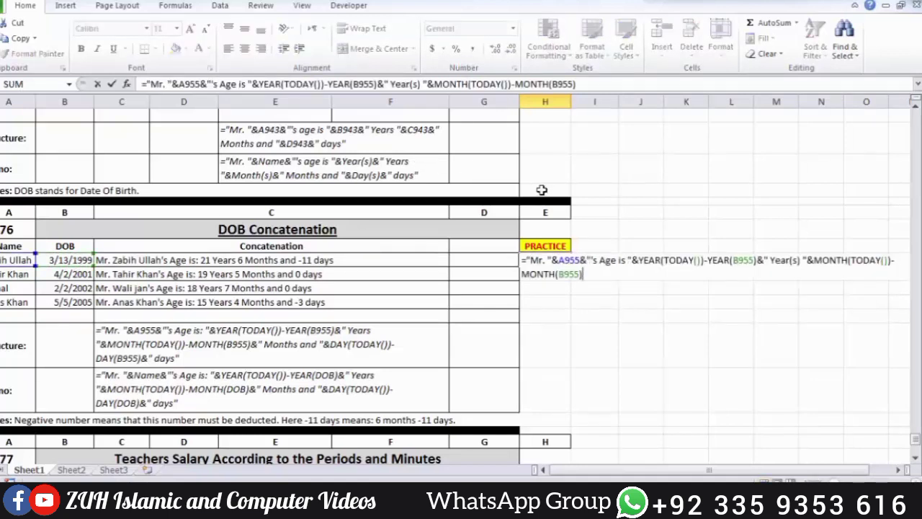
click(802, 262)
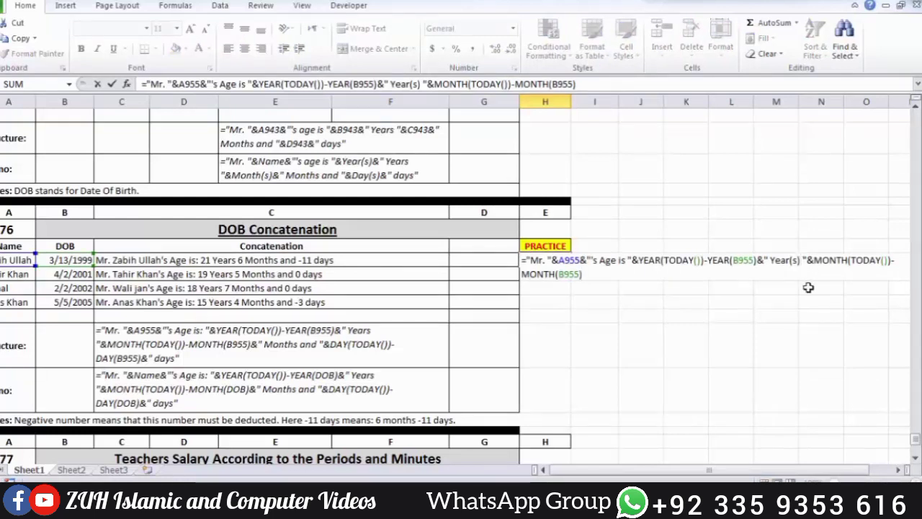
text(,)
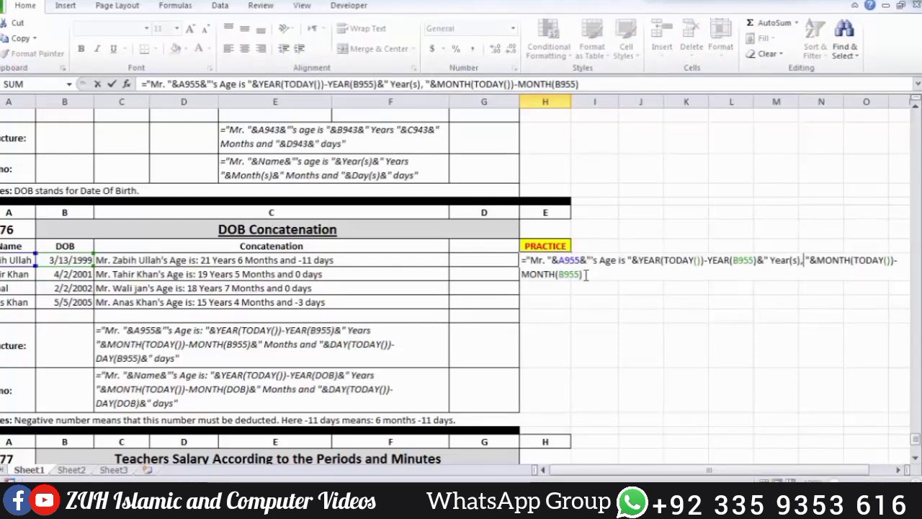
text(&" Month)
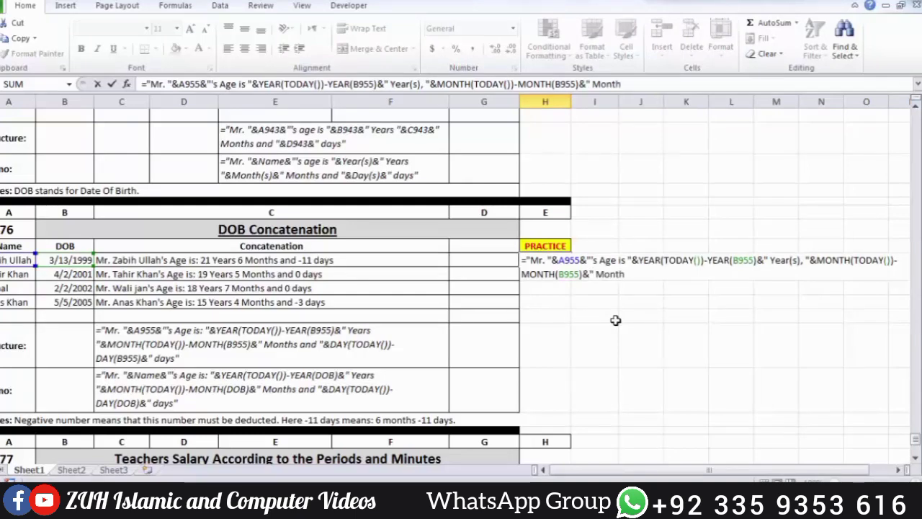
text((s))
key(Return)
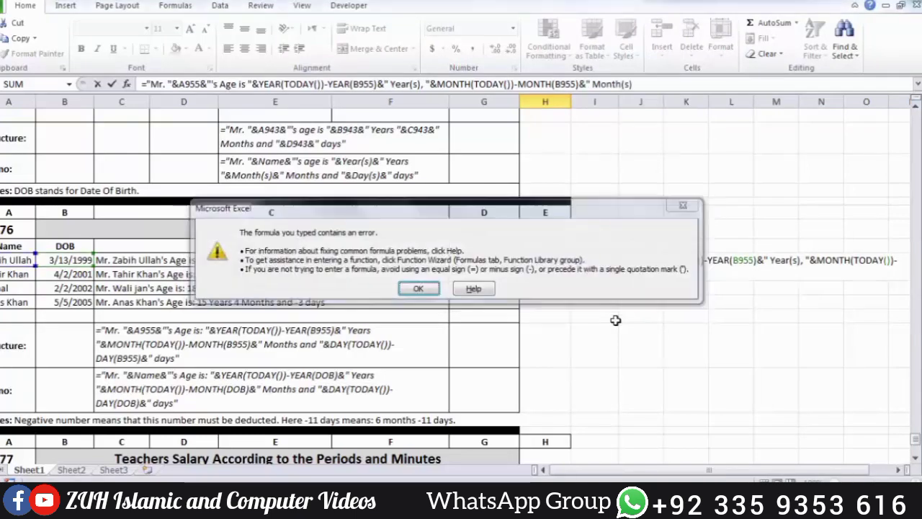
key(Return)
text(")
key(Return)
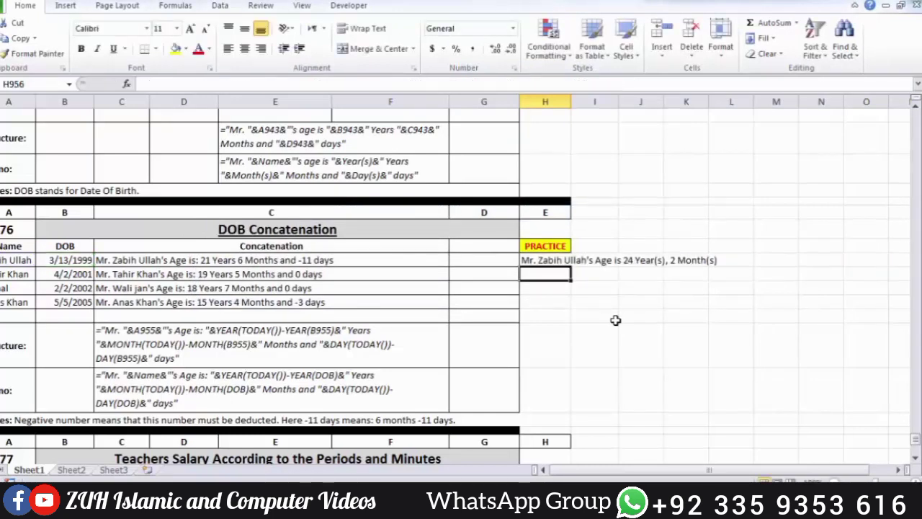
Append &" and "&DAY(TODAY())-DAY(B955) to the H955 formula and enter it
key(Up)
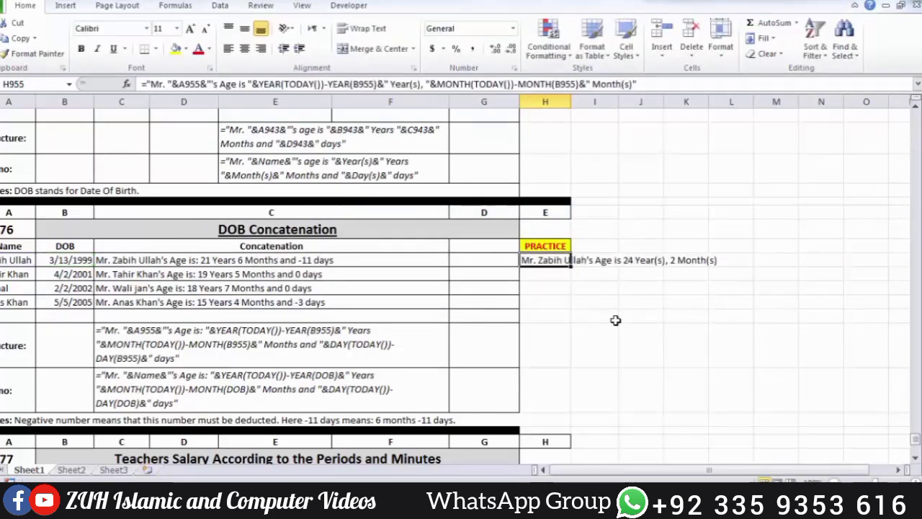
key(F2)
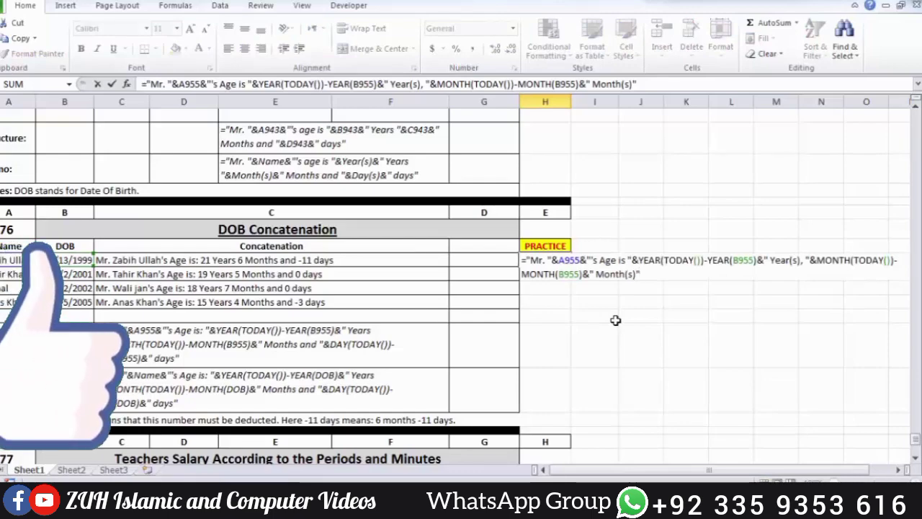
text(&" and )
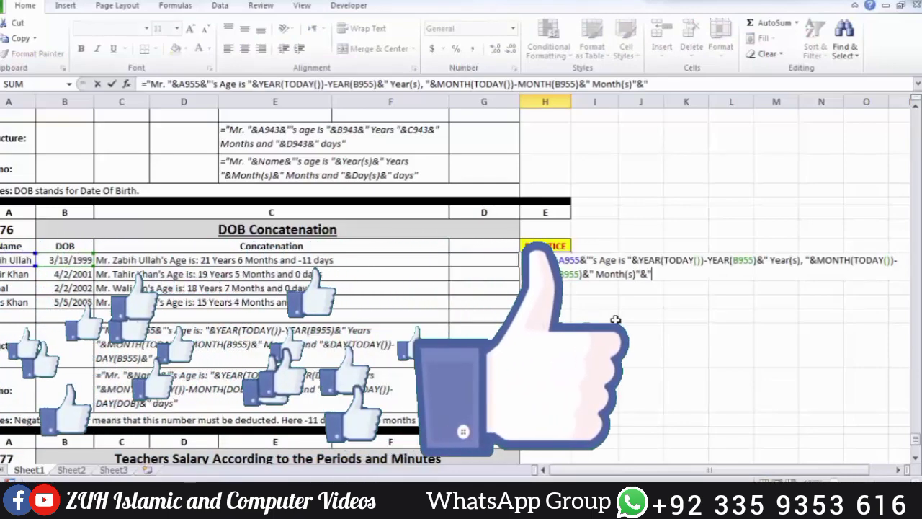
text(")
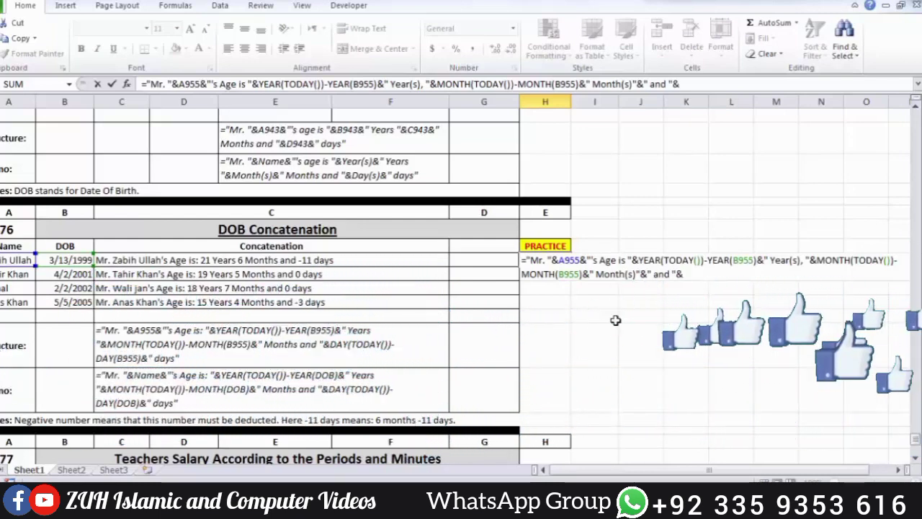
text(&DAY()
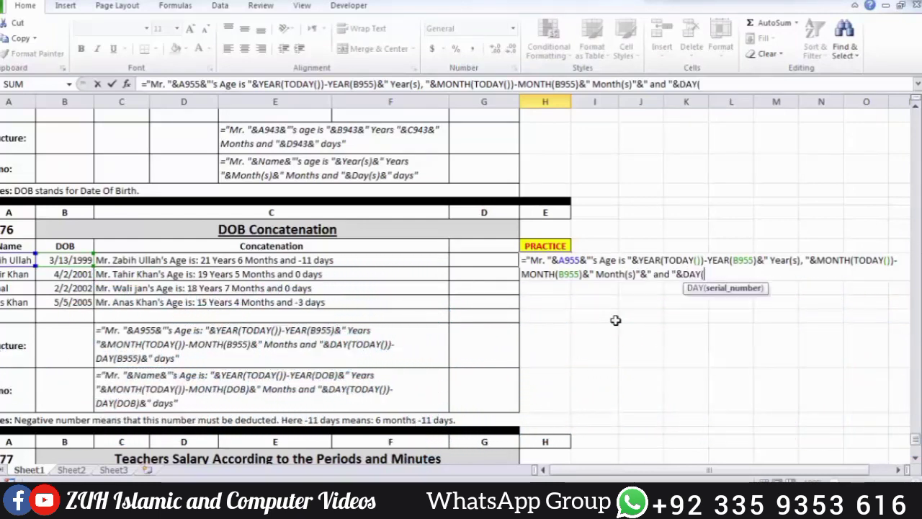
text(TODAY())
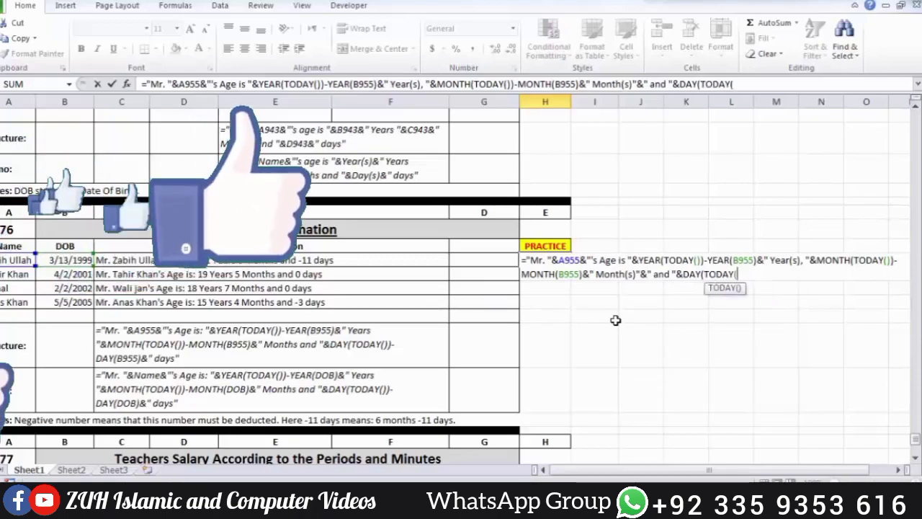
text()-da)
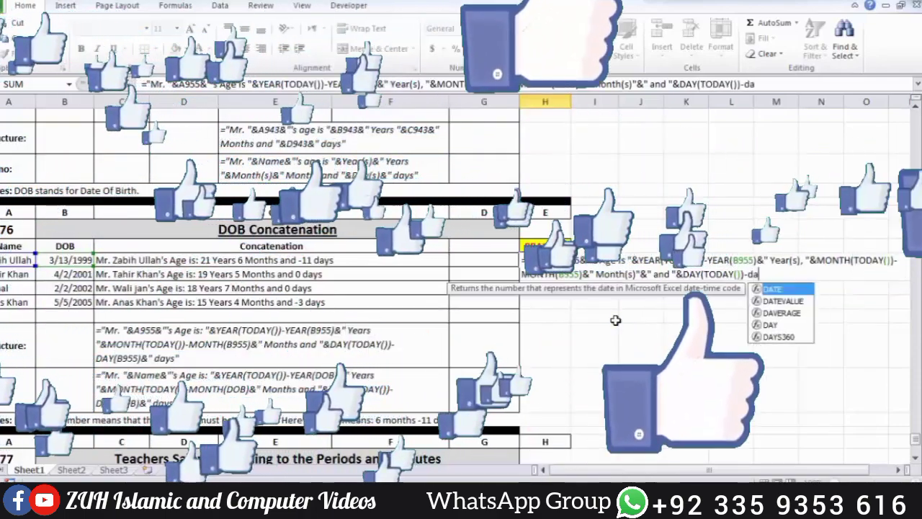
key(Tab)
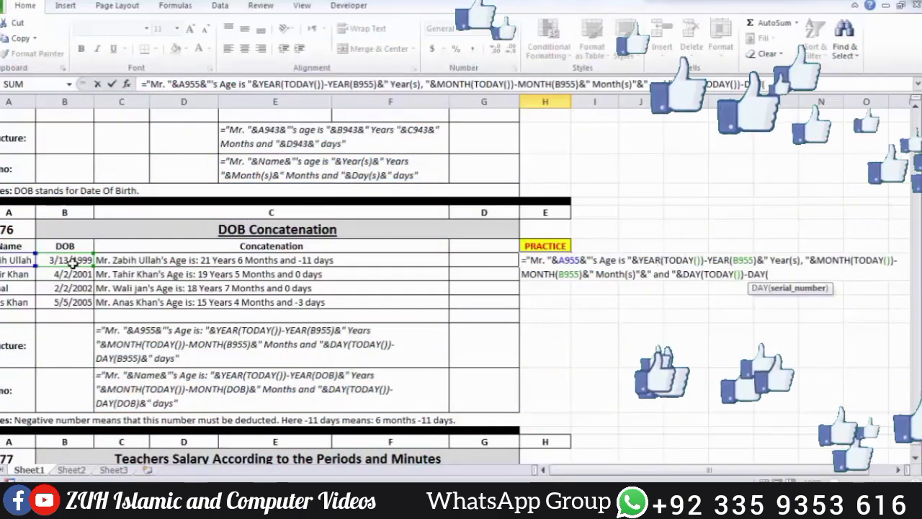
click(72, 261)
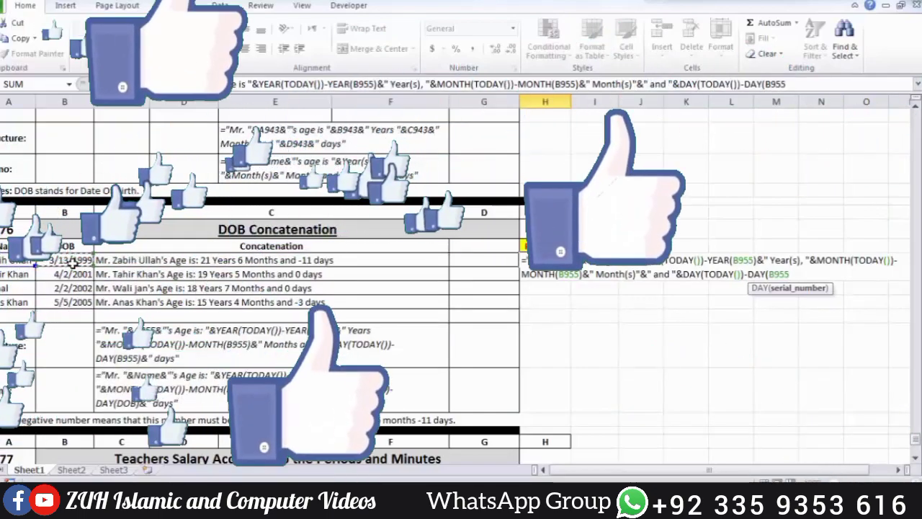
text())
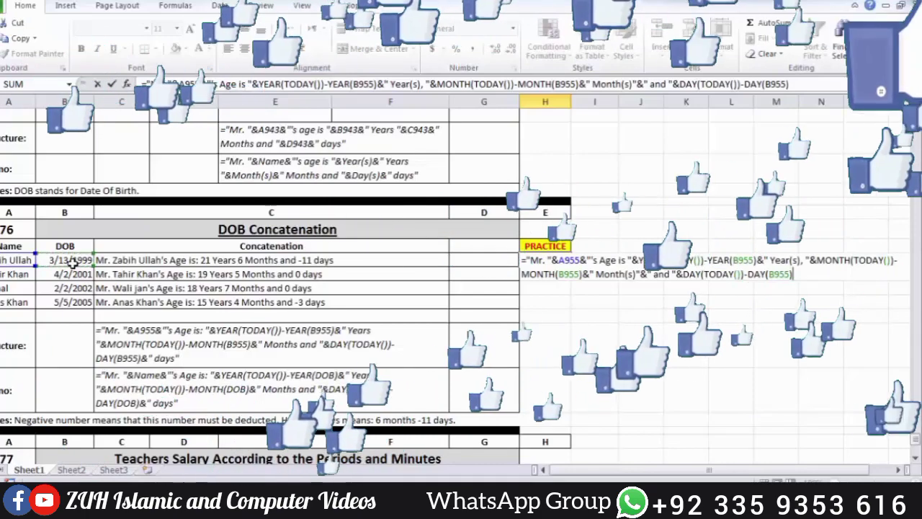
key(Return)
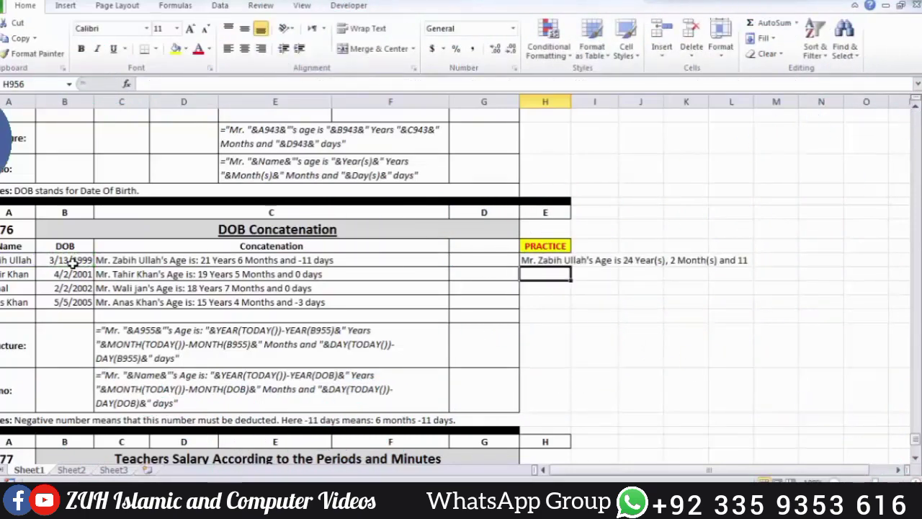
Append the label &" Day(s)" to the H955 formula, add a colon after Age is, and enter it
click(566, 260)
double_click(567, 260)
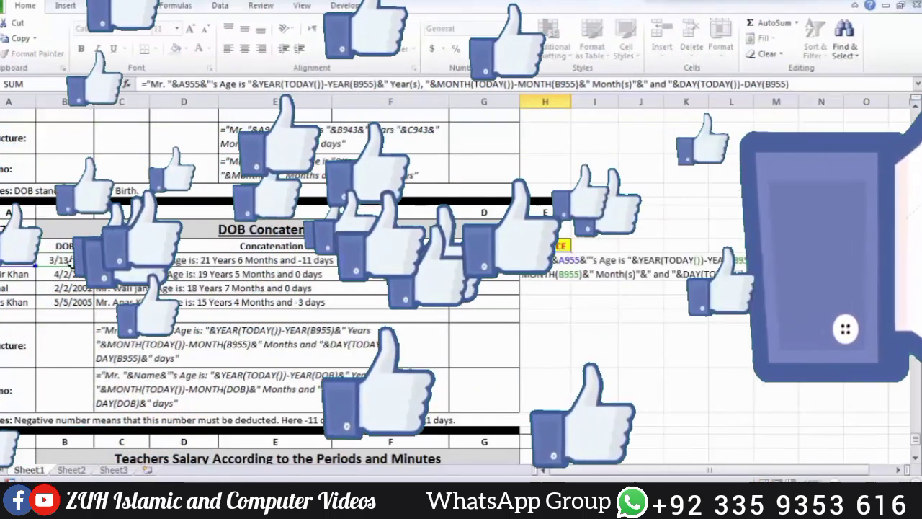
text(&)
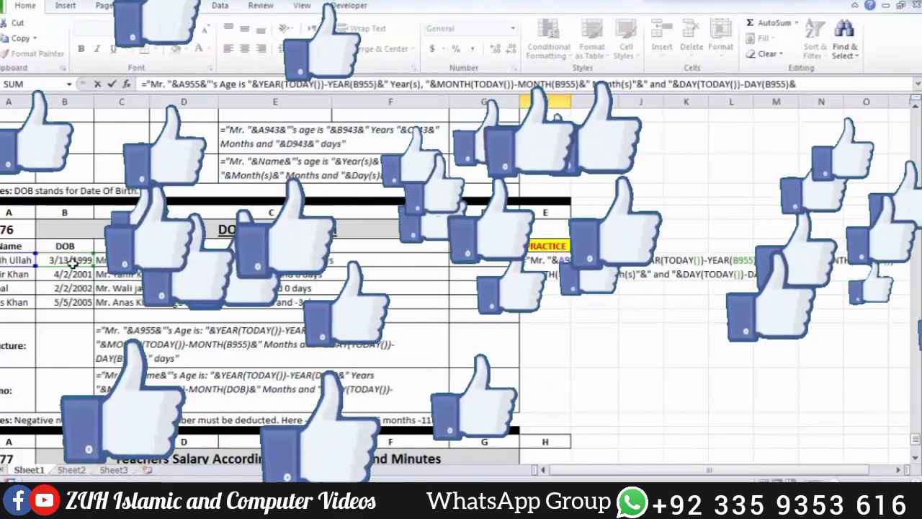
text(" Day(s)
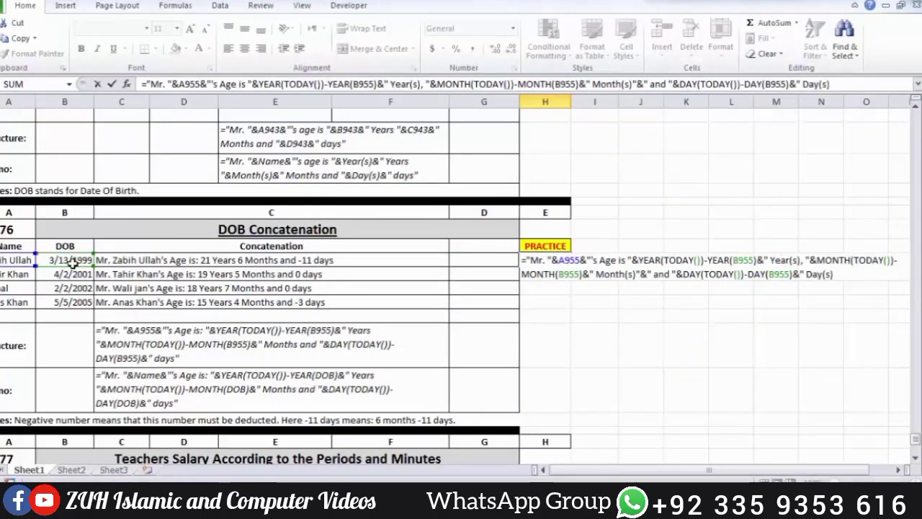
text())
key(Return)
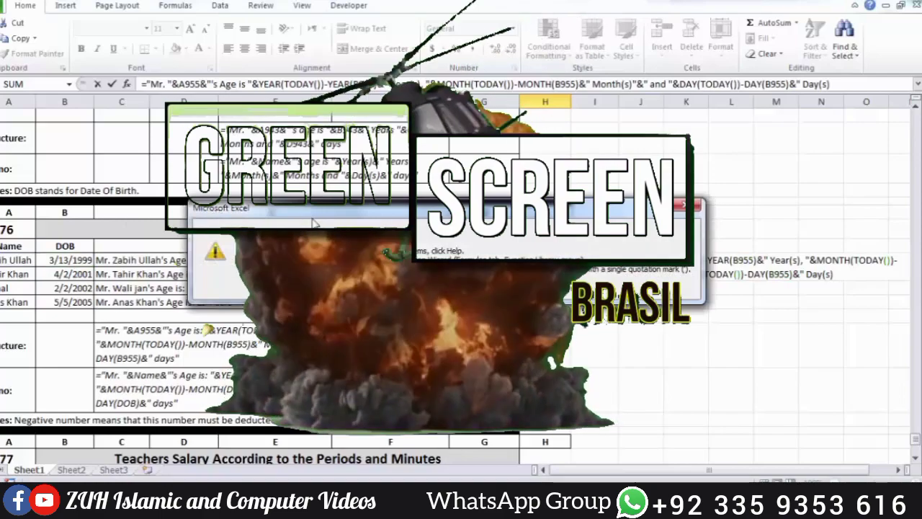
key(Return)
text(")
key(Return)
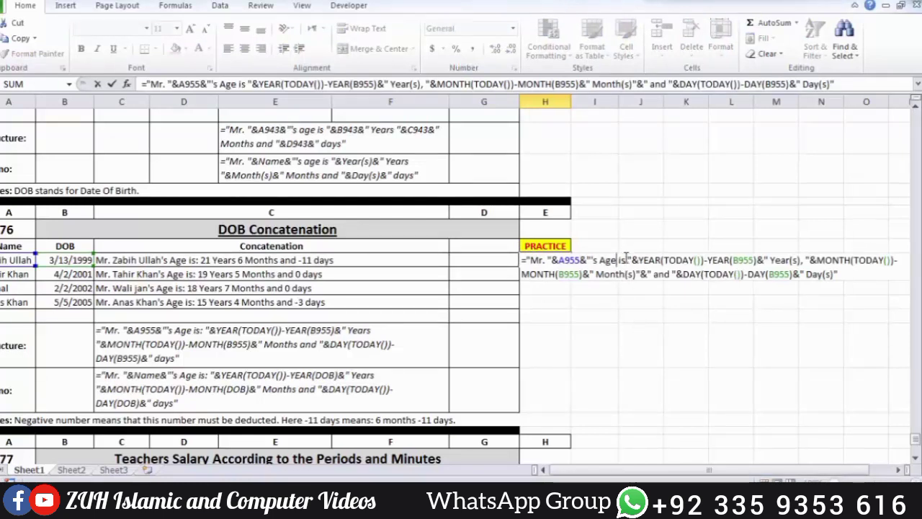
key(Return)
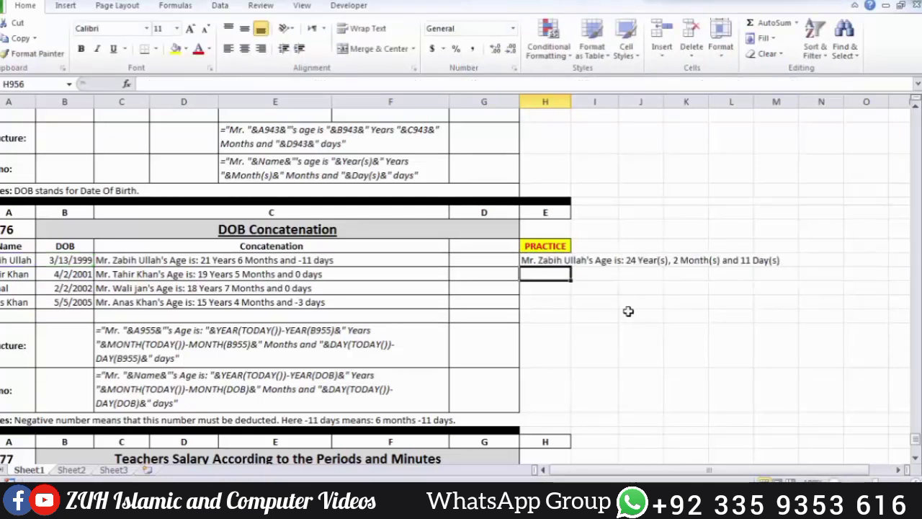
Fill the H955 age concatenation formula down through H958 and compare it with the sample Concatenation column
click(634, 351)
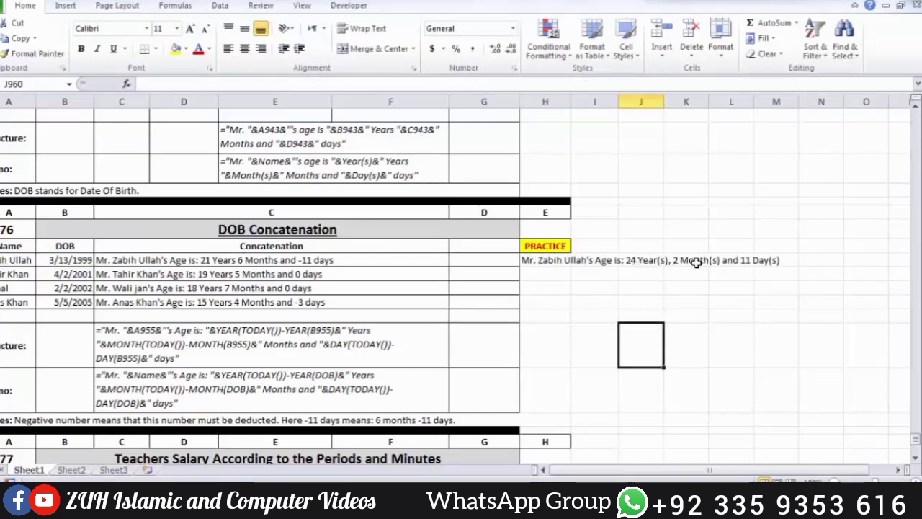
drag(552, 261, 551, 304)
key(ctrl+d)
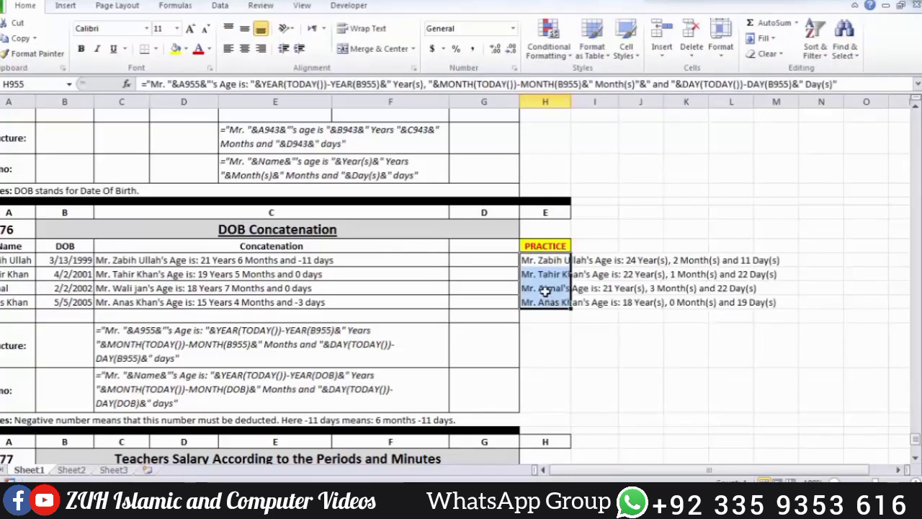
click(545, 291)
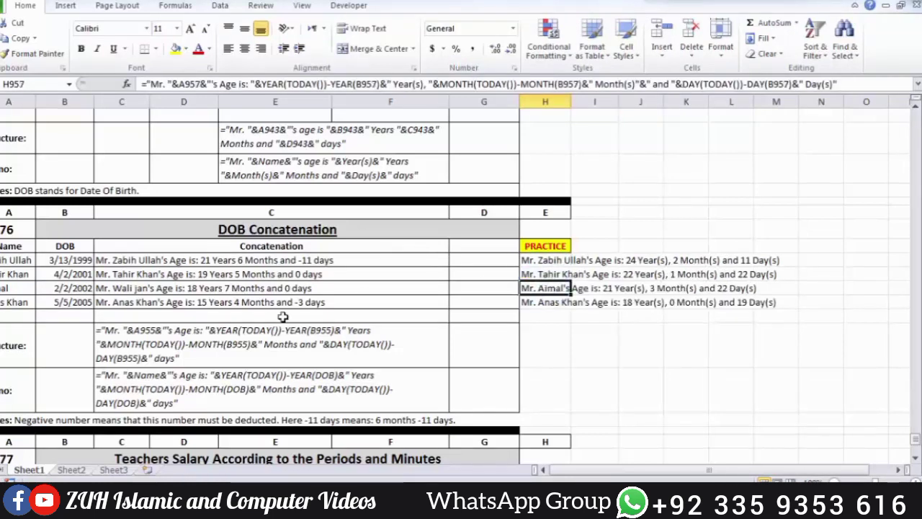
click(298, 302)
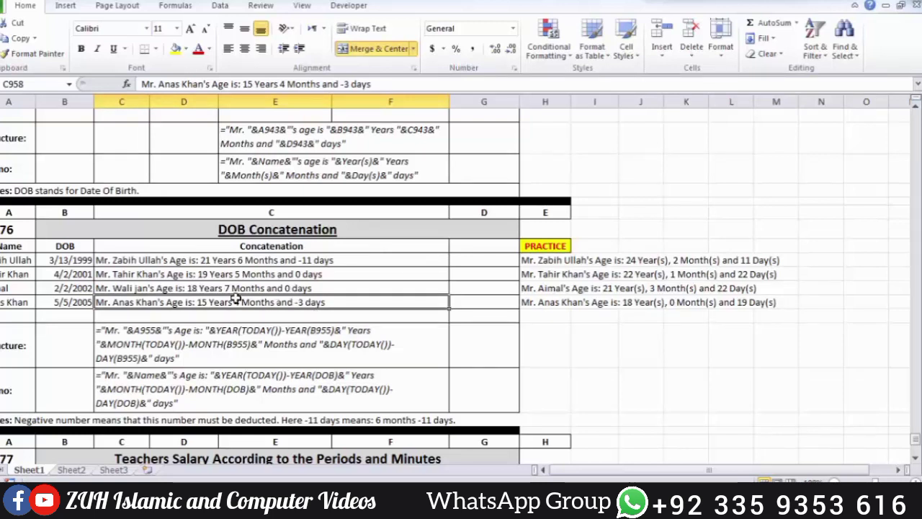
click(238, 260)
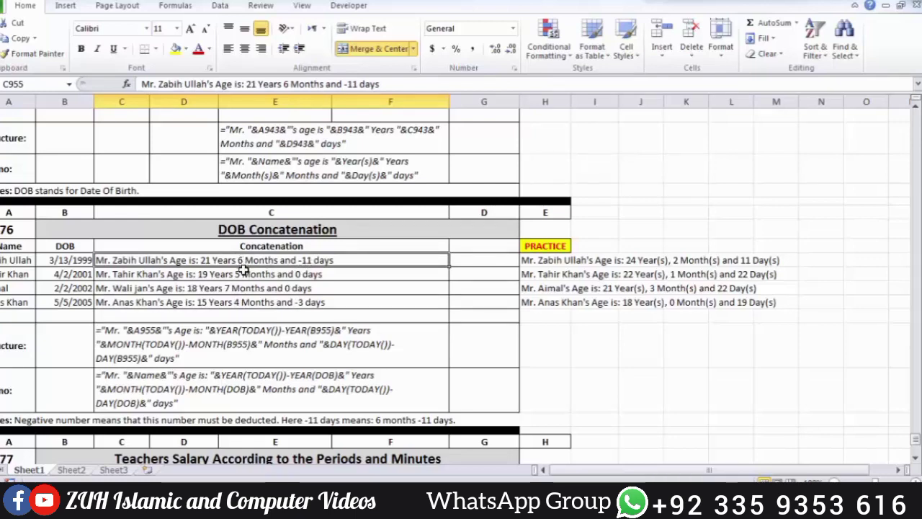
Examine the Name, Salary and 1 Day Salary columns of the F# 77 teachers salary example
scroll(343, 334, down, 8)
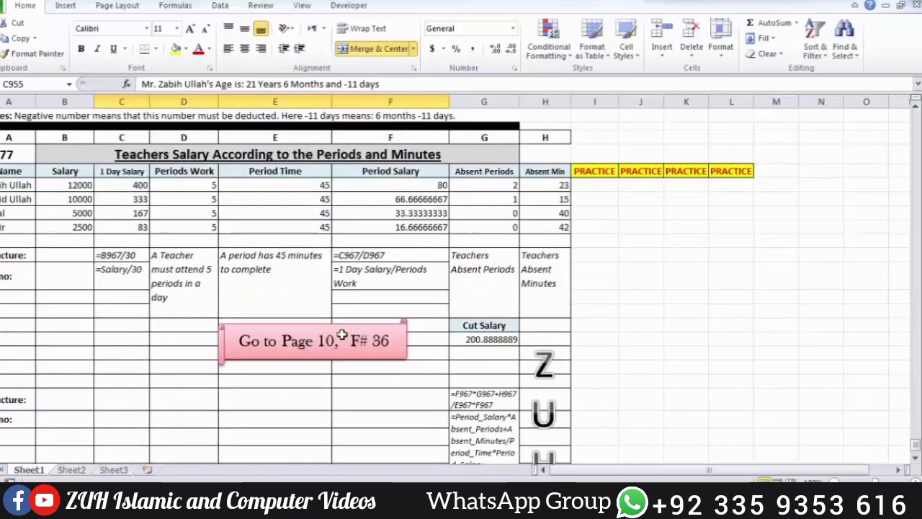
scroll(504, 238, left, 2)
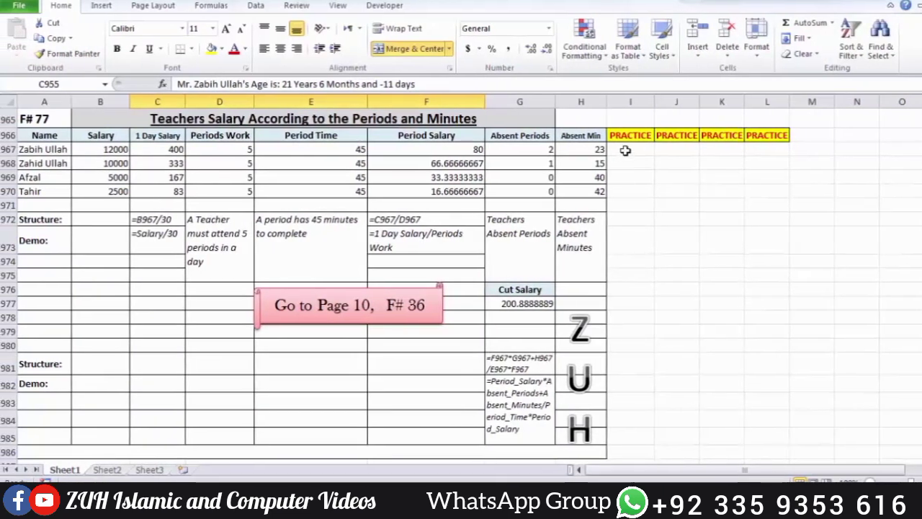
click(625, 150)
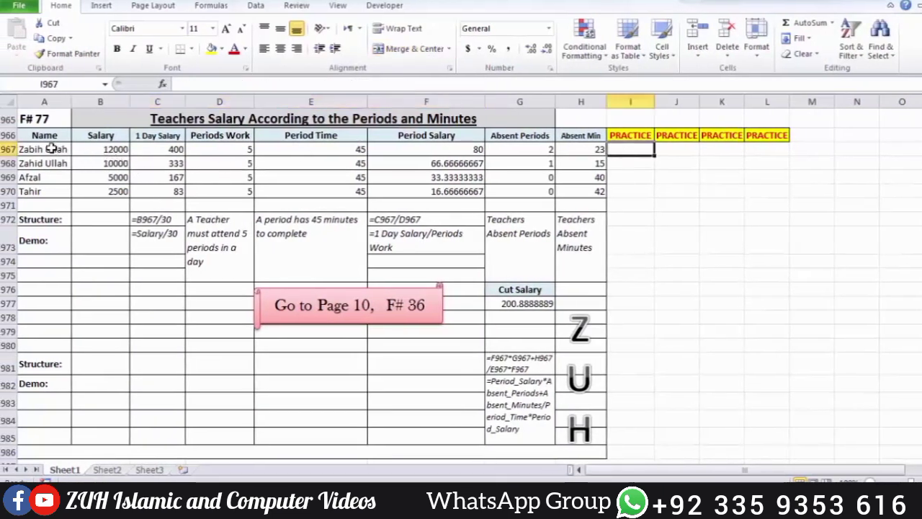
drag(52, 148, 64, 196)
drag(99, 136, 103, 192)
drag(160, 141, 167, 191)
Calculate the one-day salary in I967 with =B967/30 and fill it down through I970
click(631, 148)
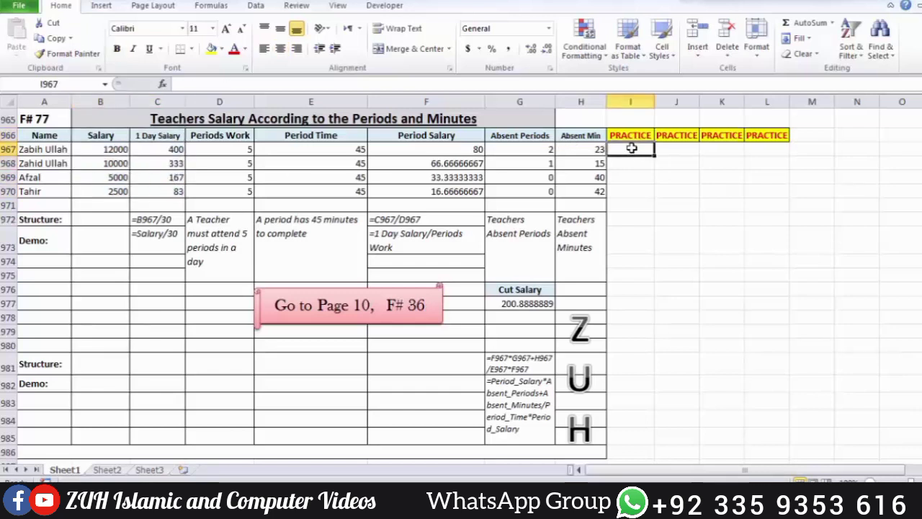
text(=)
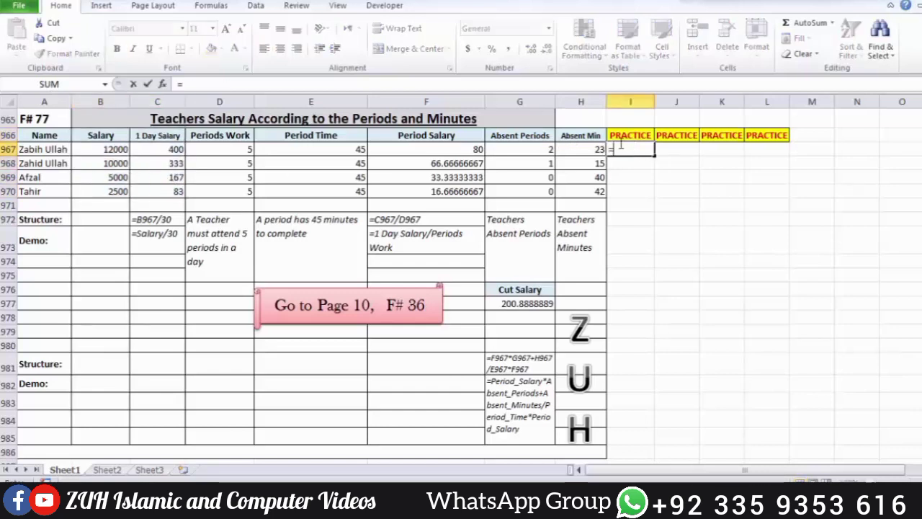
click(108, 149)
text(/30)
key(Return)
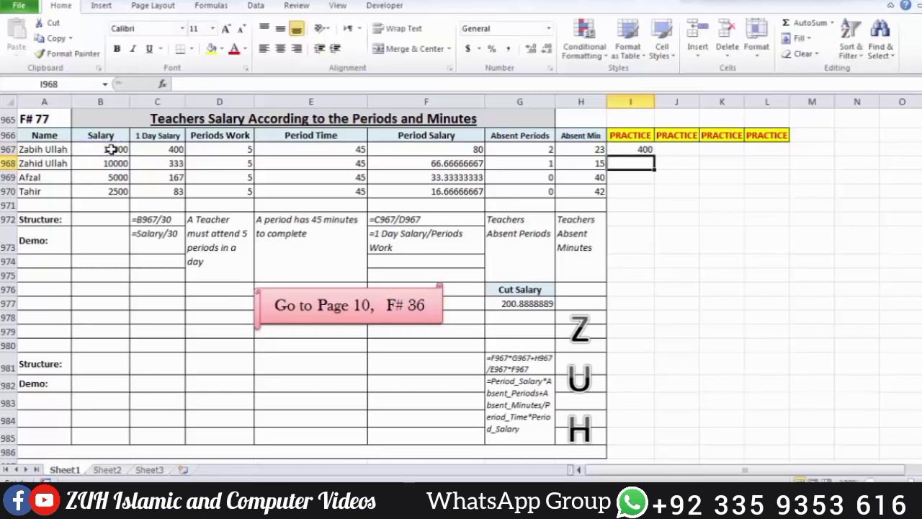
drag(643, 150, 643, 191)
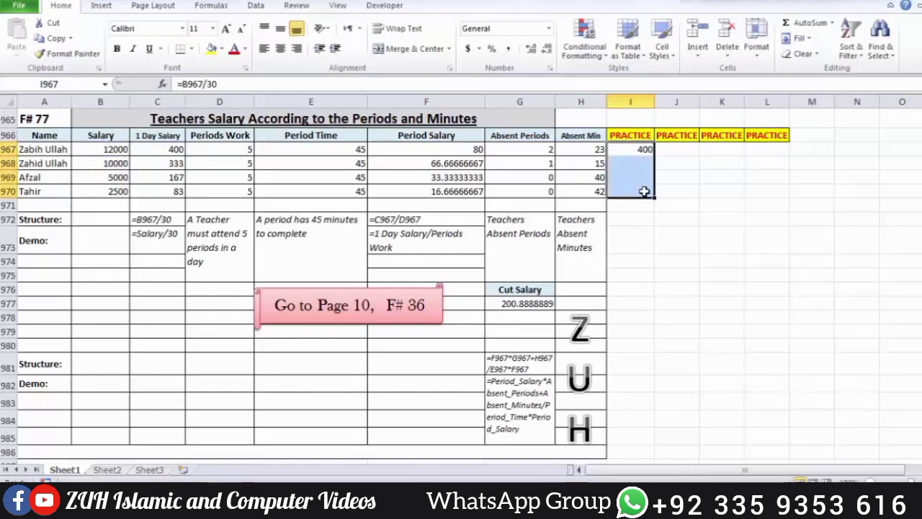
key(ctrl+d)
Examine the Periods Work and Period Time values and the Period Salary formula in F967
click(676, 149)
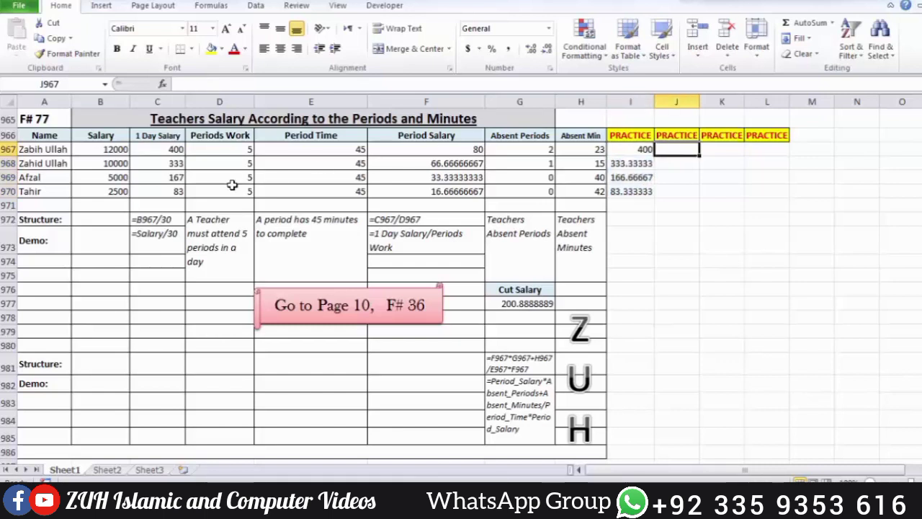
click(220, 137)
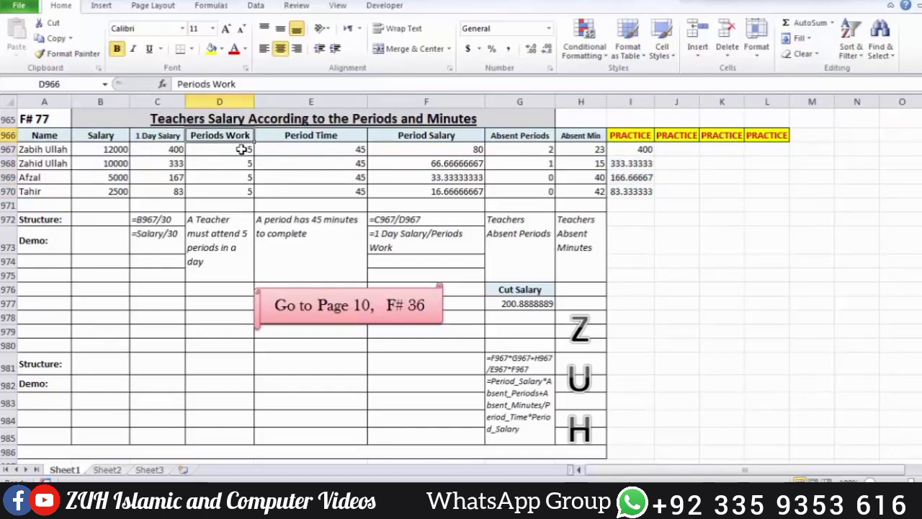
click(242, 149)
click(242, 166)
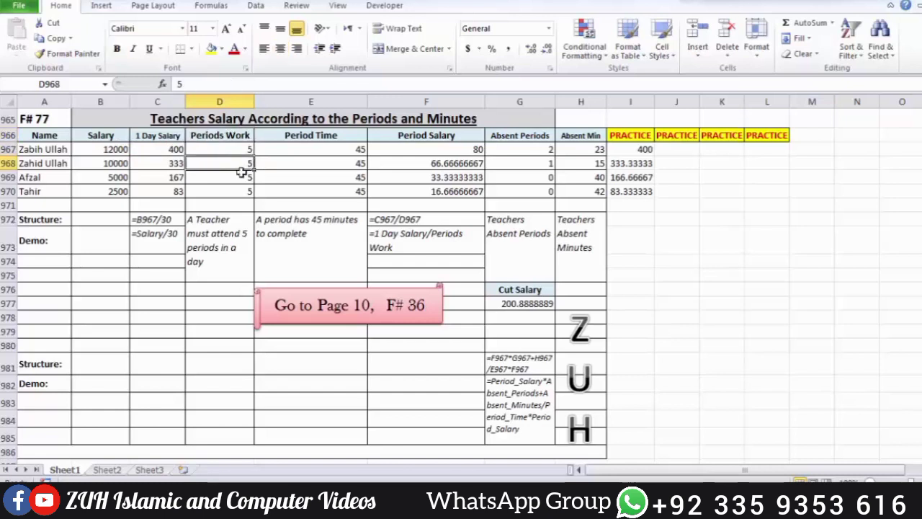
click(238, 178)
click(236, 191)
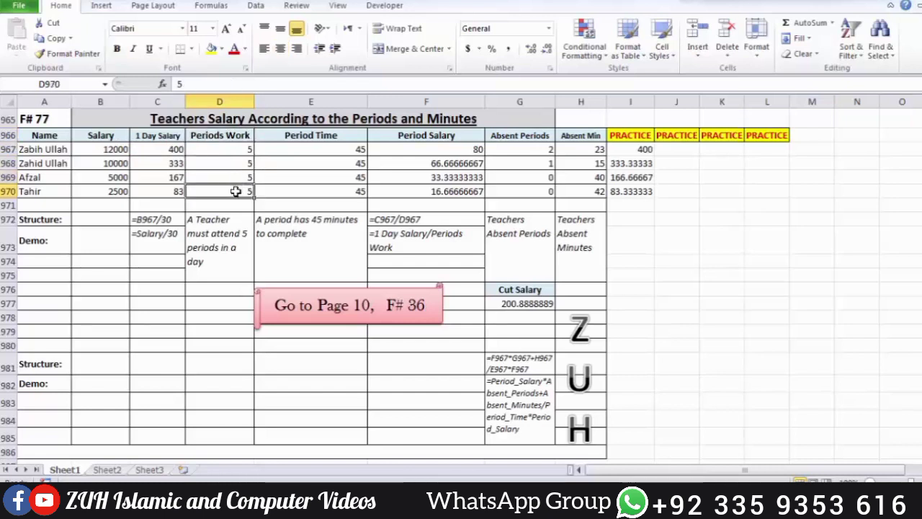
click(346, 150)
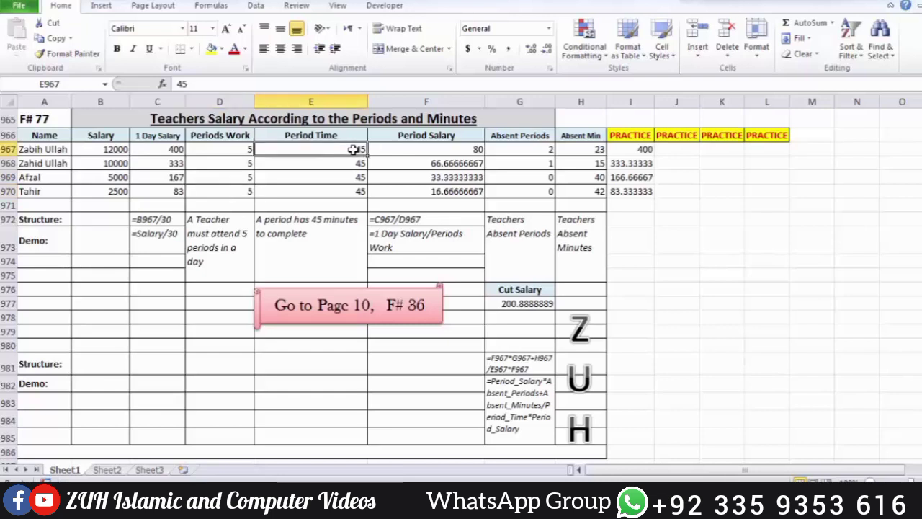
click(341, 162)
click(346, 177)
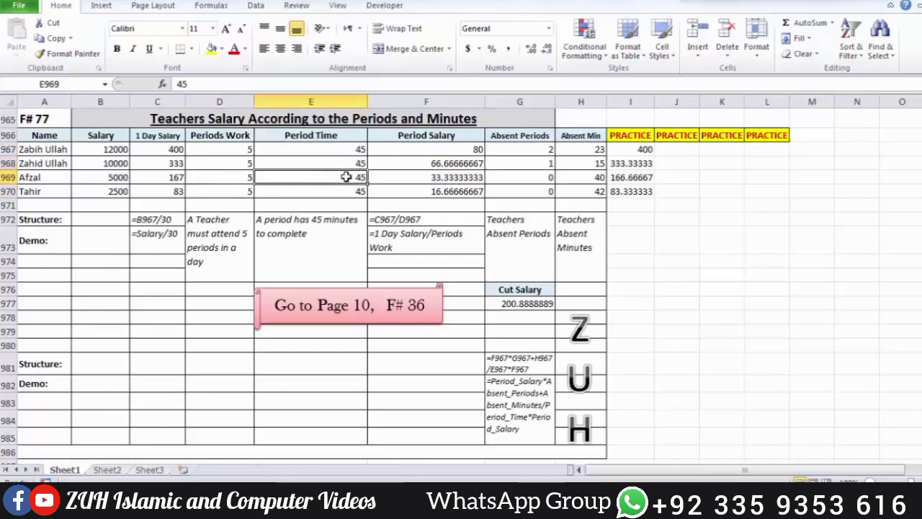
click(465, 149)
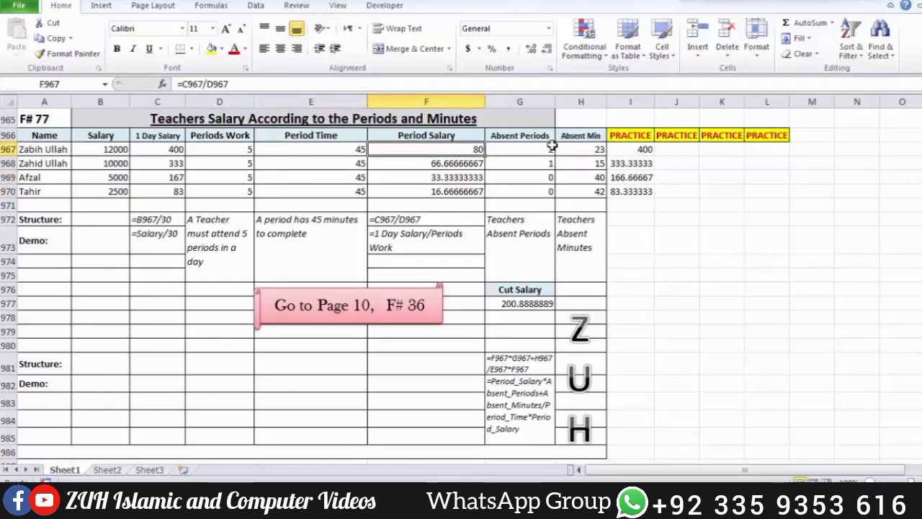
Calculate the period salary in J967 with =I967/5 and fill it down through J970
click(672, 147)
text(=)
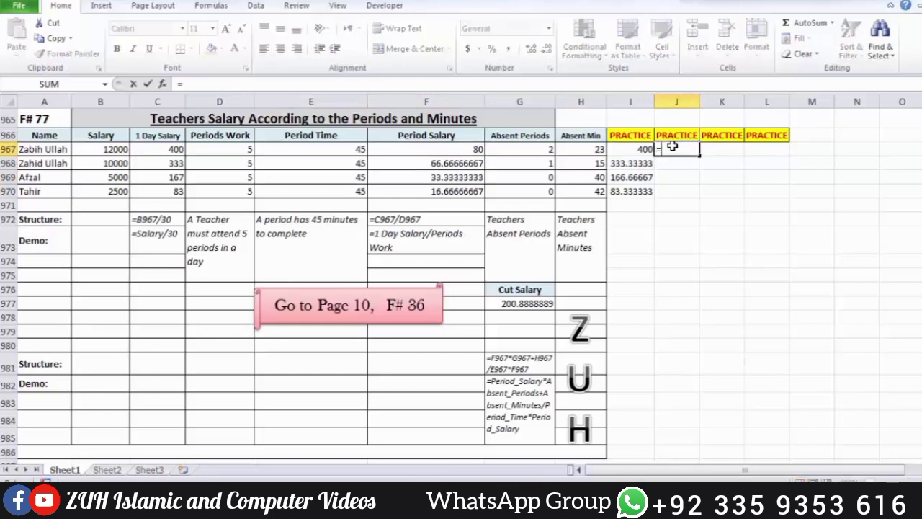
click(628, 148)
text(/)
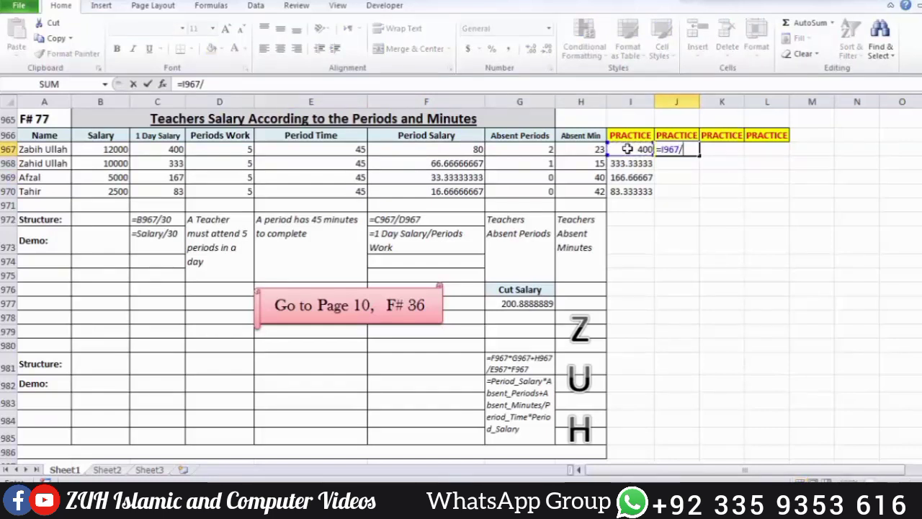
text(5)
key(Return)
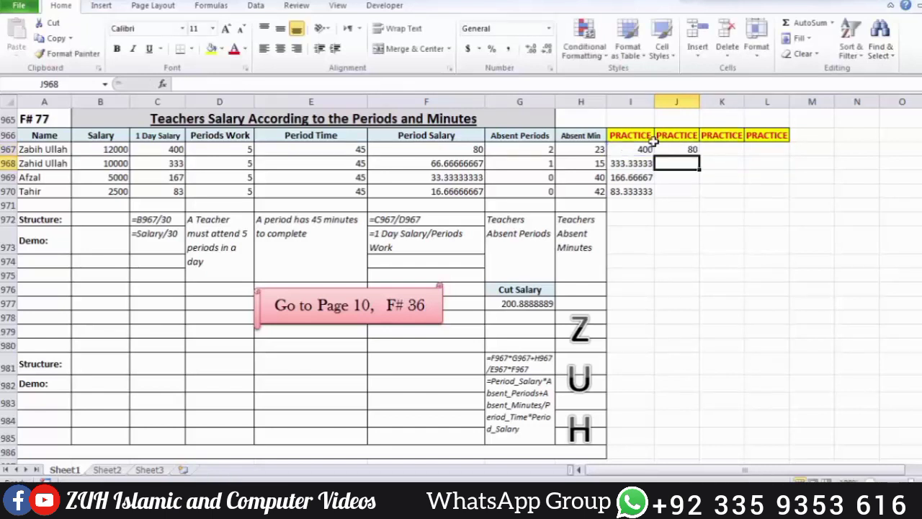
drag(689, 149, 688, 181)
drag(688, 187, 688, 187)
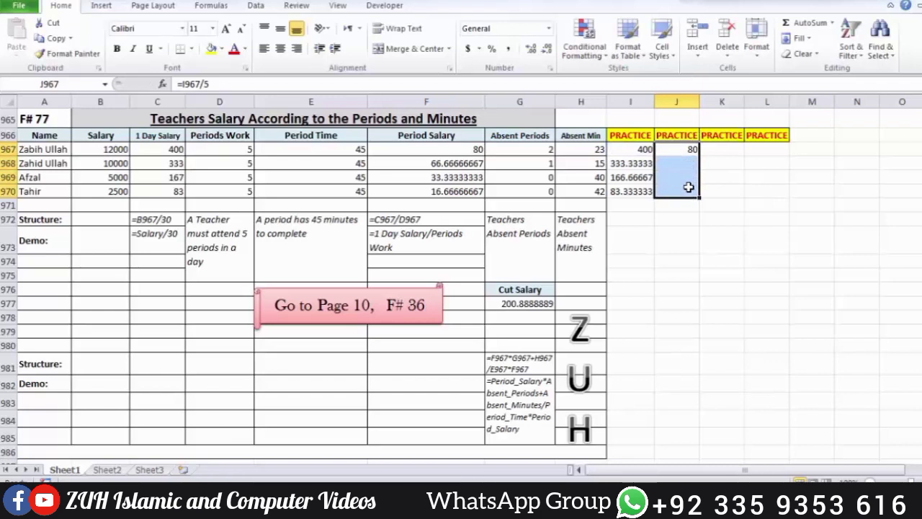
key(ctrl+d)
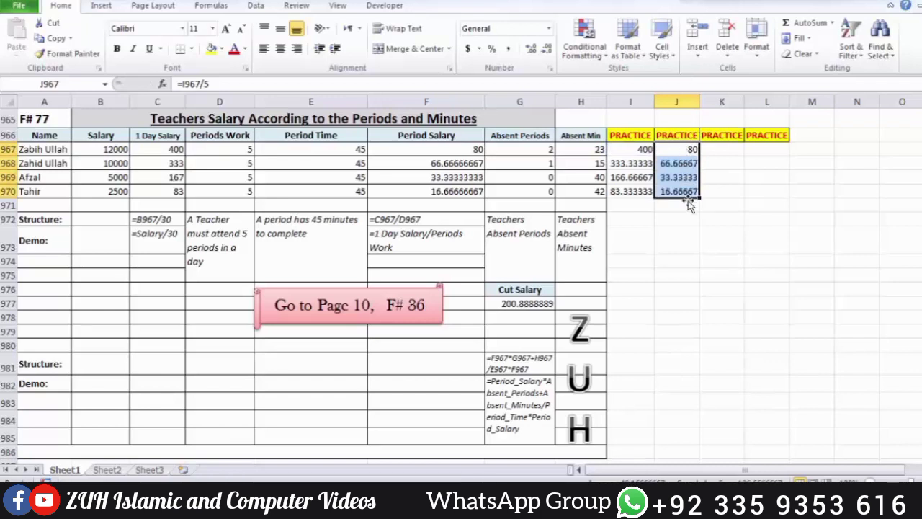
Examine the Absent Periods, Absent Min and Period Time values of the F# 77 teachers salary example
click(719, 149)
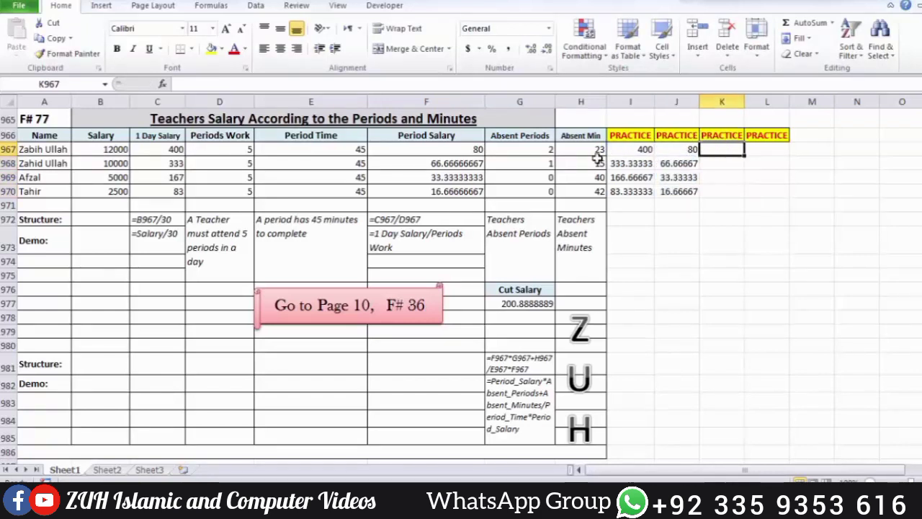
click(545, 147)
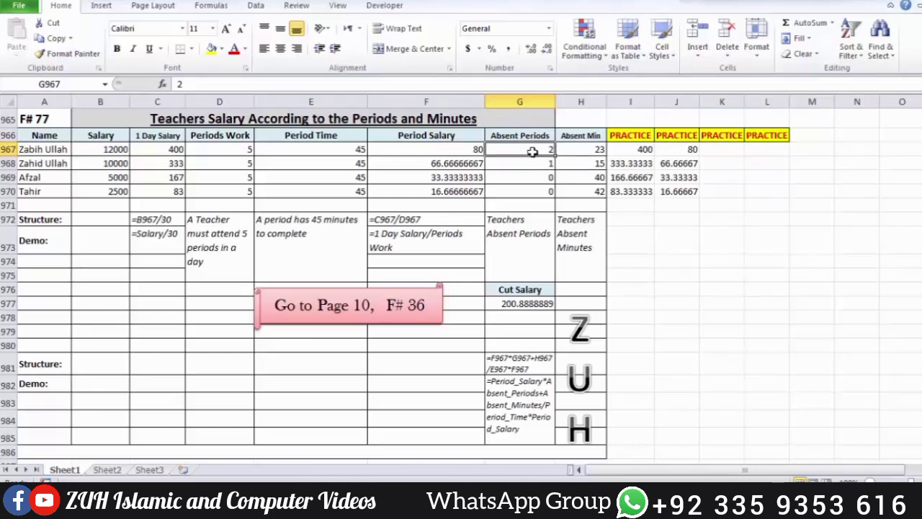
drag(573, 149, 574, 195)
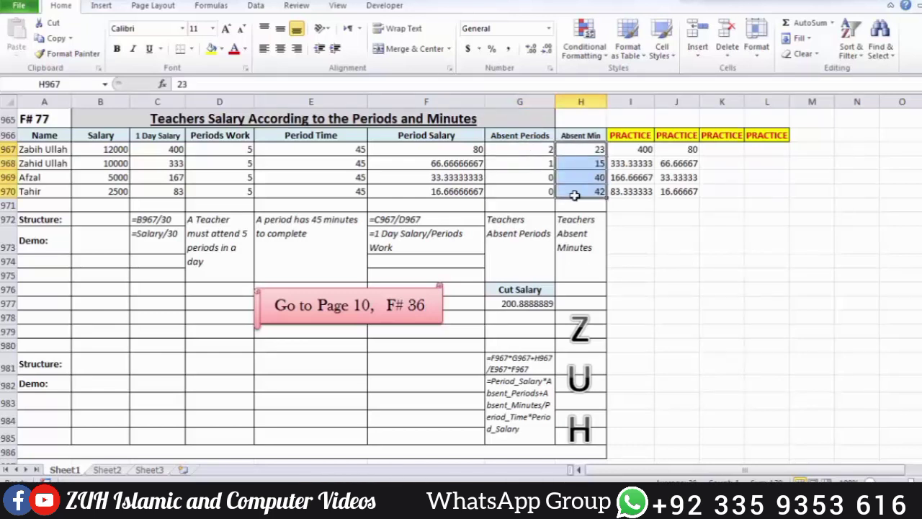
click(716, 153)
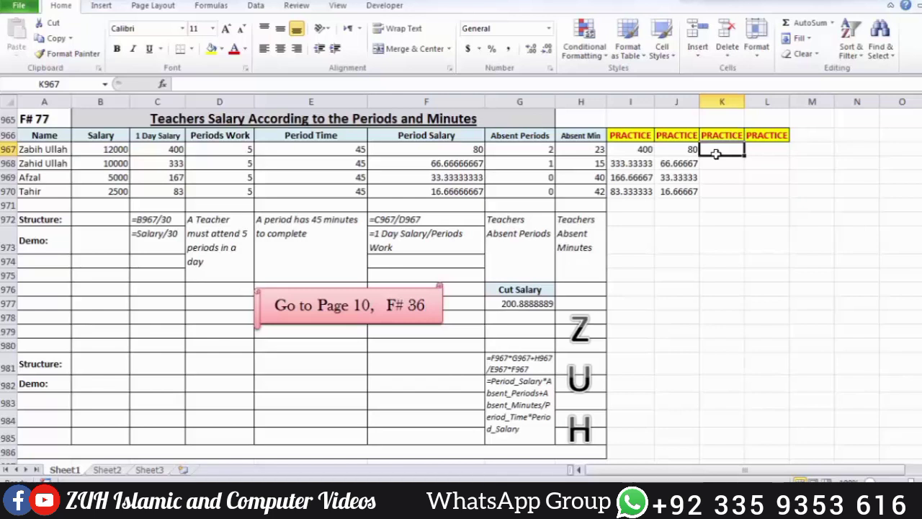
click(357, 149)
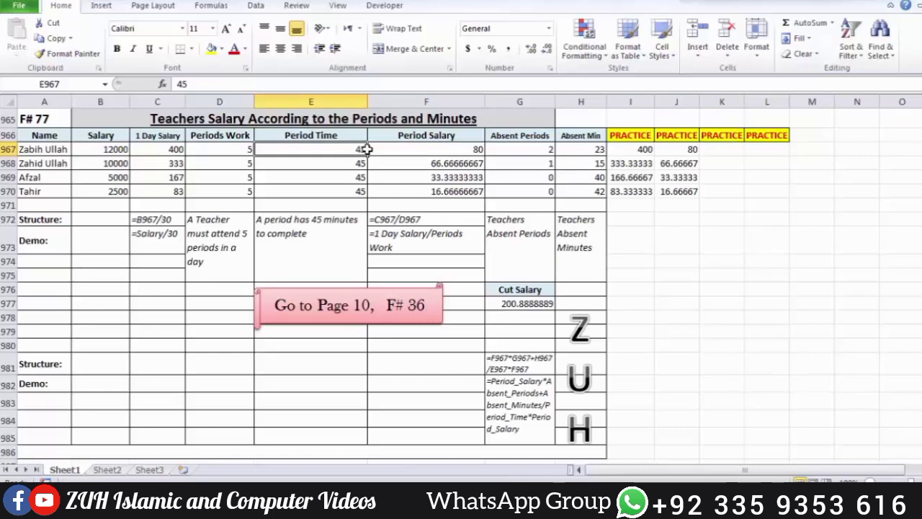
click(536, 152)
click(584, 149)
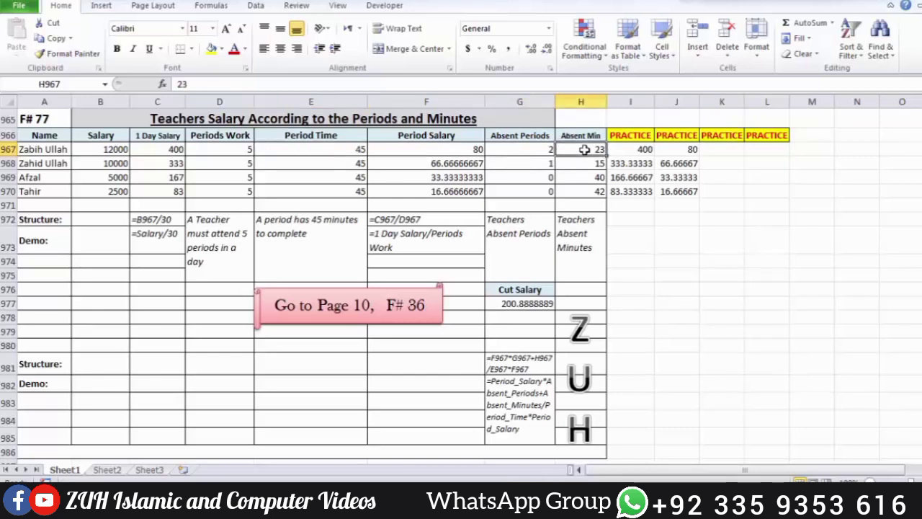
Calculate the salary deduction in K967 with =G967*J967+H967/E967*J967 and fill it down through K970
click(722, 148)
text(=)
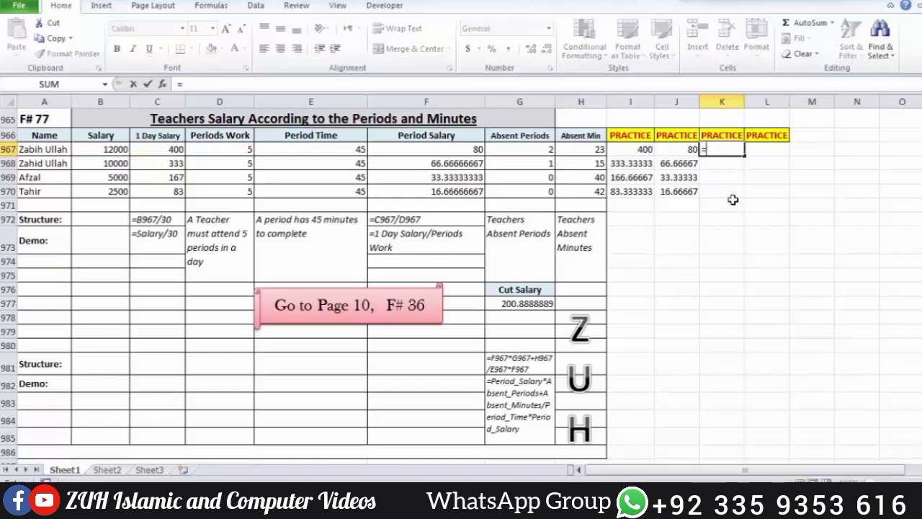
scroll(733, 199, up, 1)
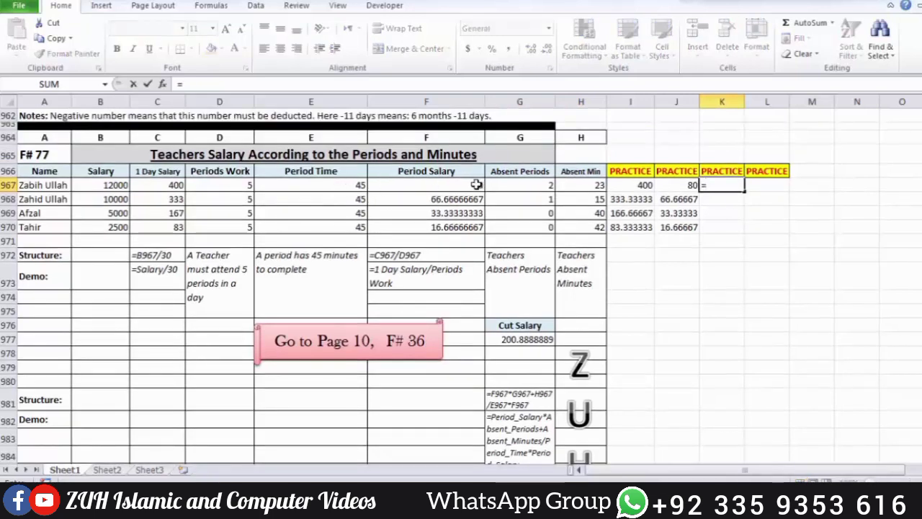
click(531, 183)
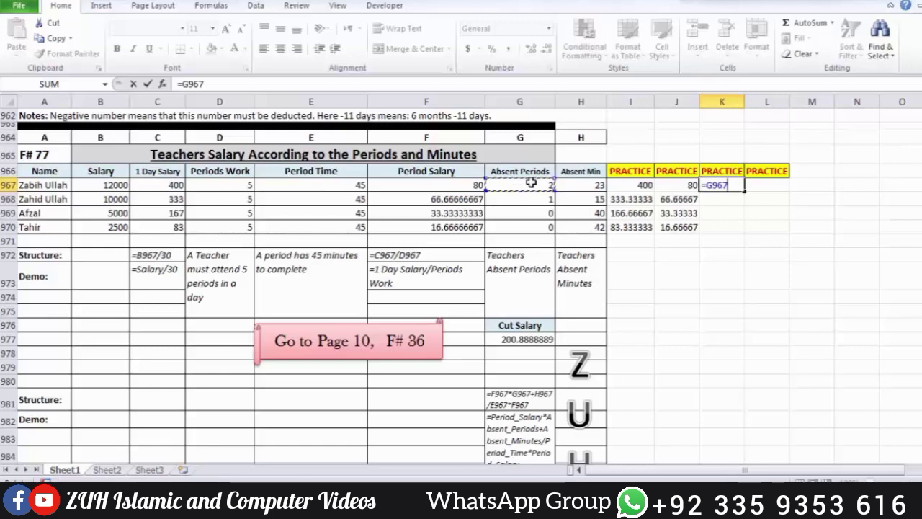
text(*)
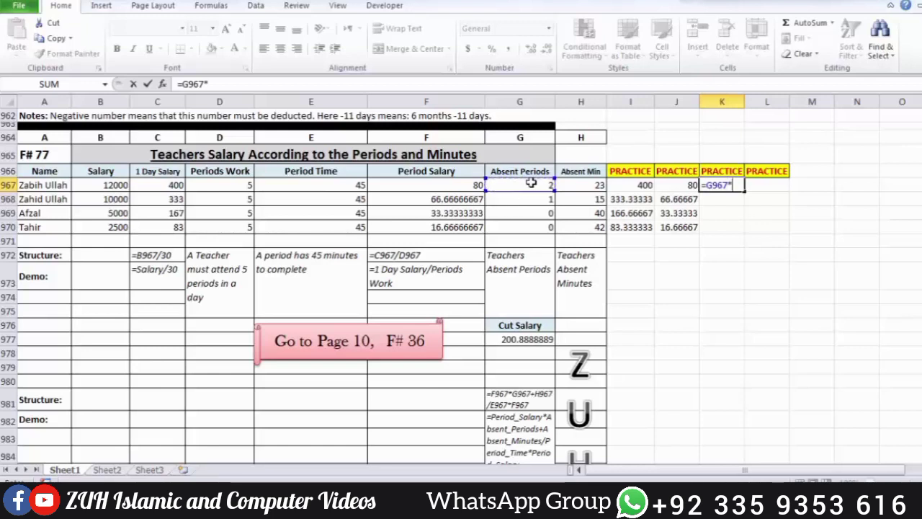
click(690, 186)
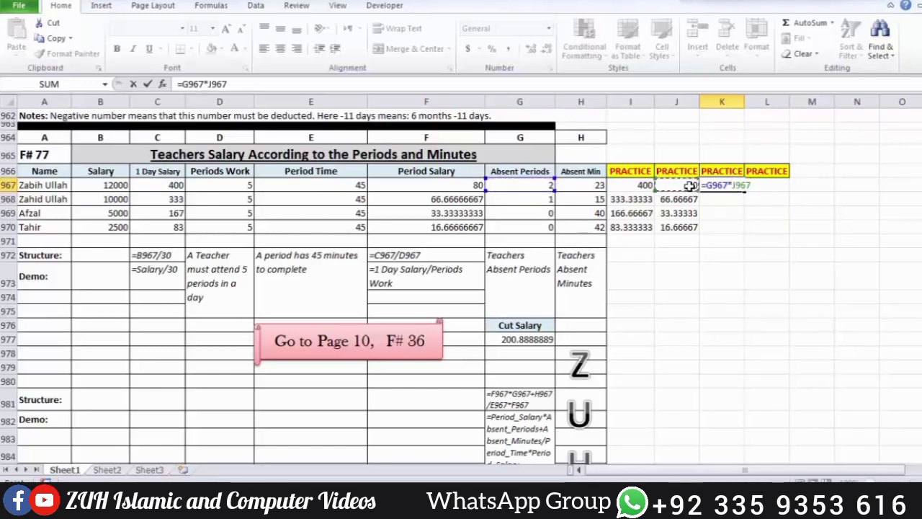
text(+)
click(577, 184)
text(/)
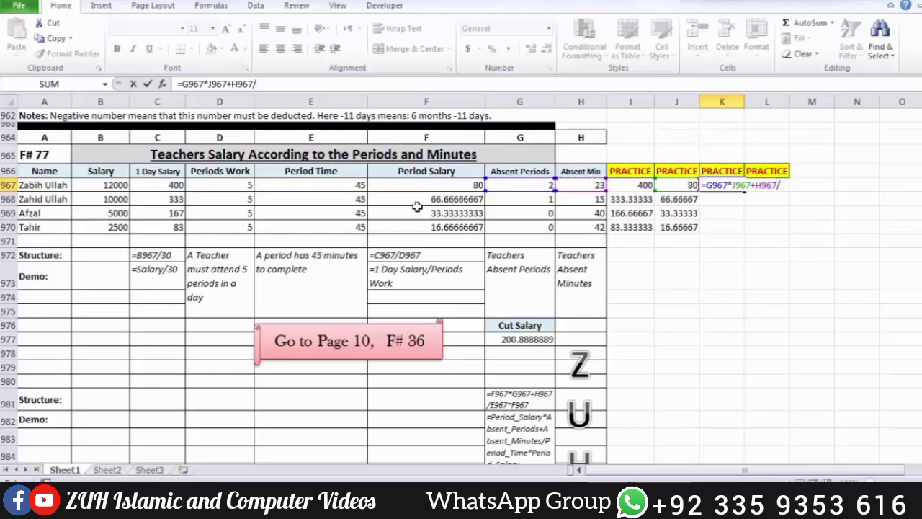
click(352, 187)
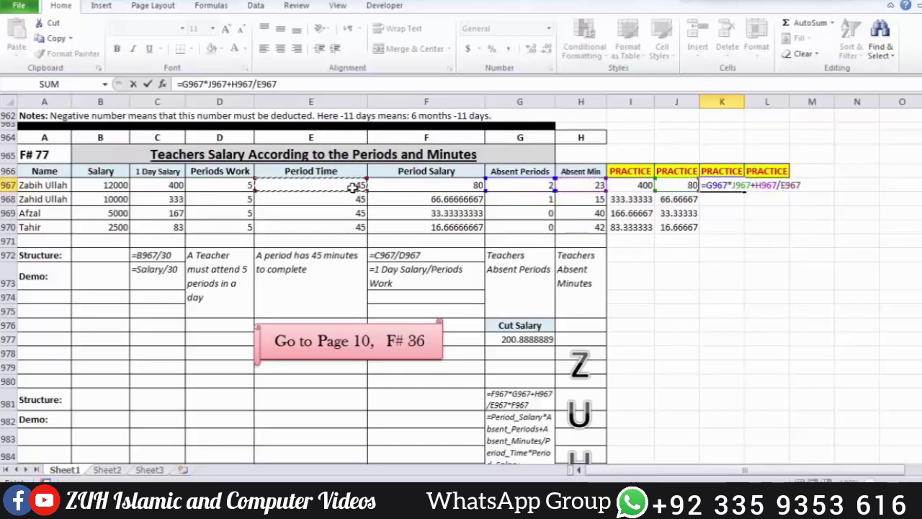
text(*)
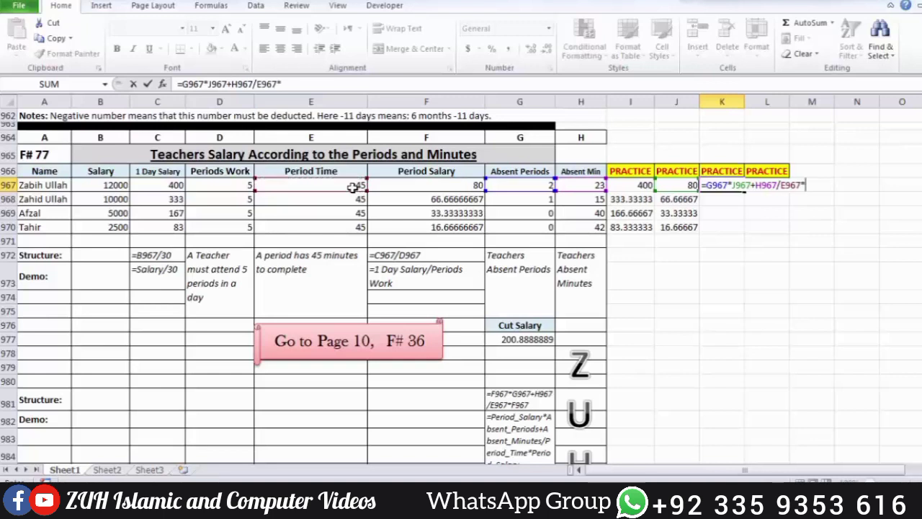
click(677, 185)
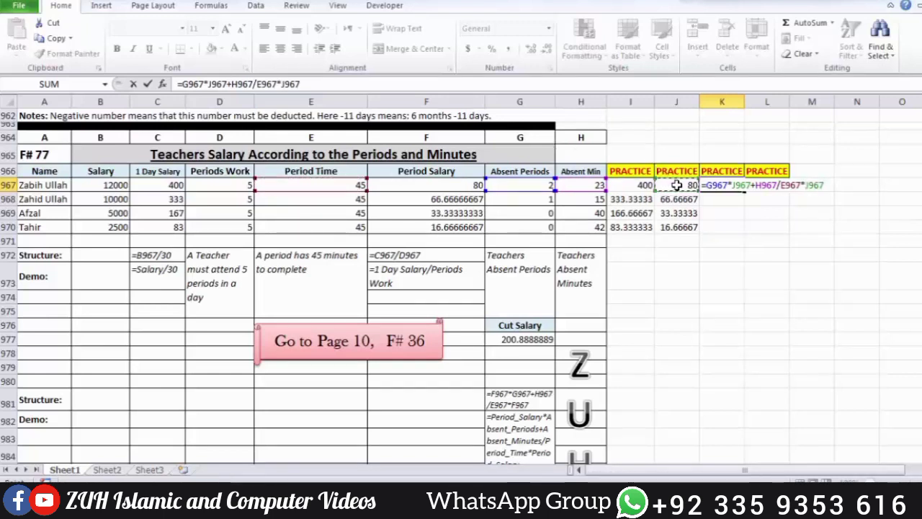
key(Return)
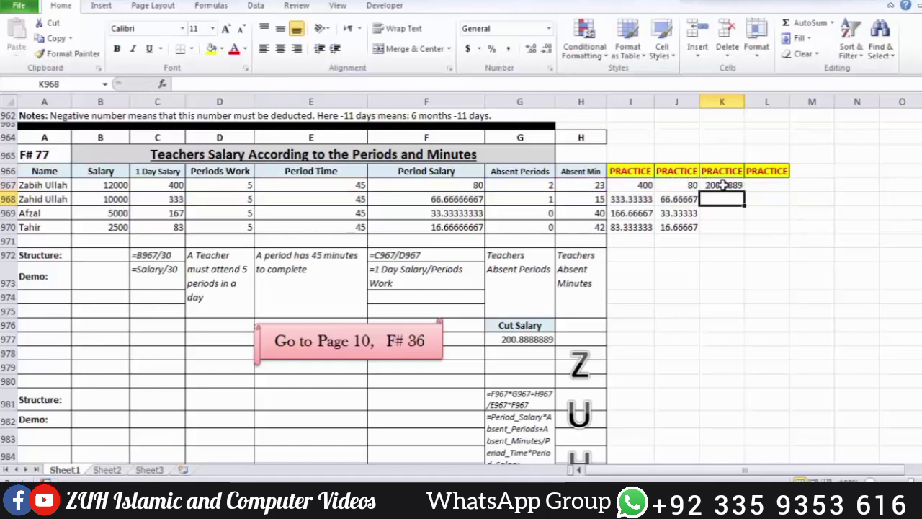
drag(723, 185, 727, 224)
key(ctrl+d)
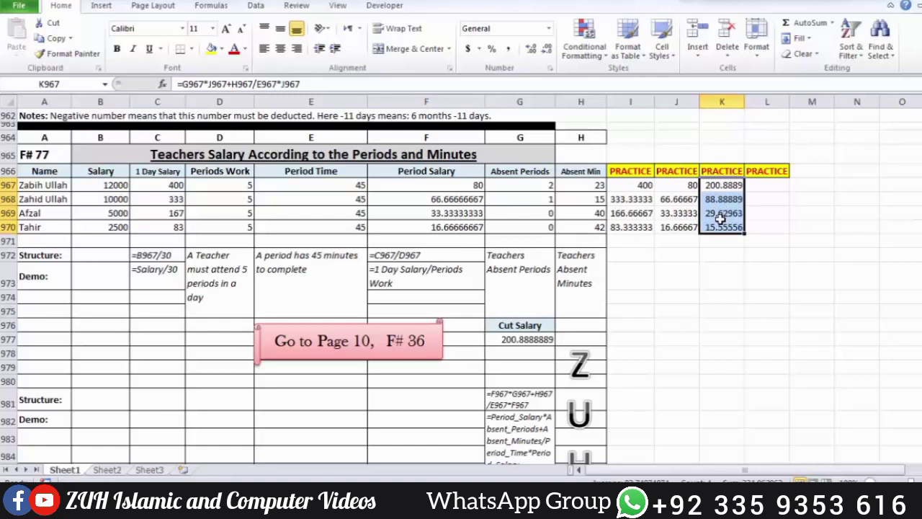
Inspect the Cut Salary formula in G977 without changing it
double_click(542, 339)
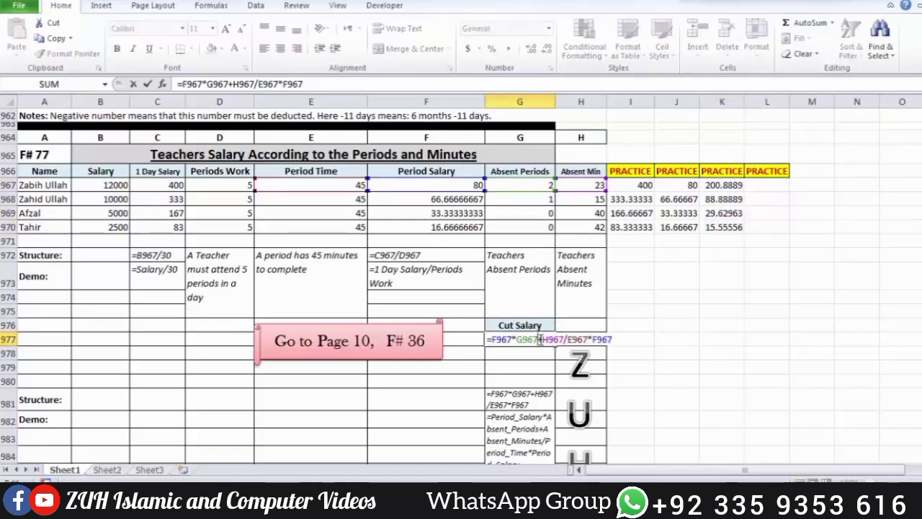
key(Return)
click(539, 338)
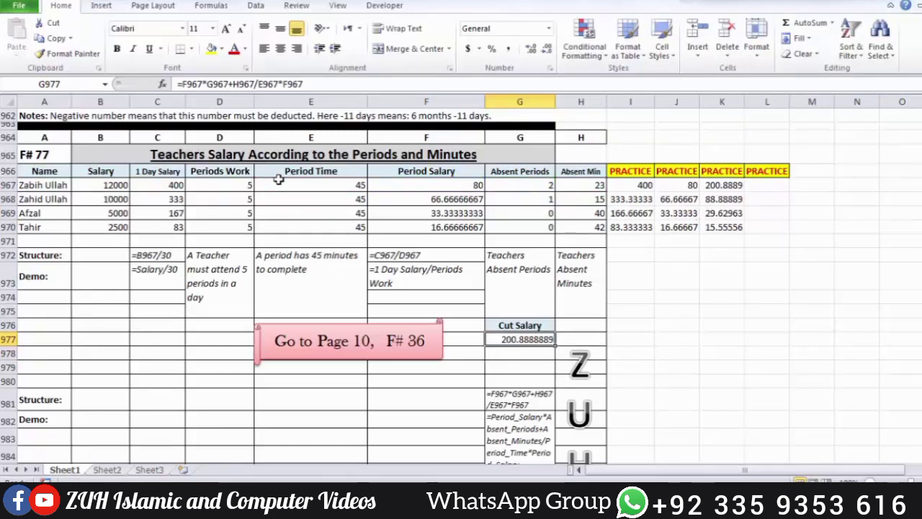
Set the salary of the second teacher in B968 to 12000
click(175, 199)
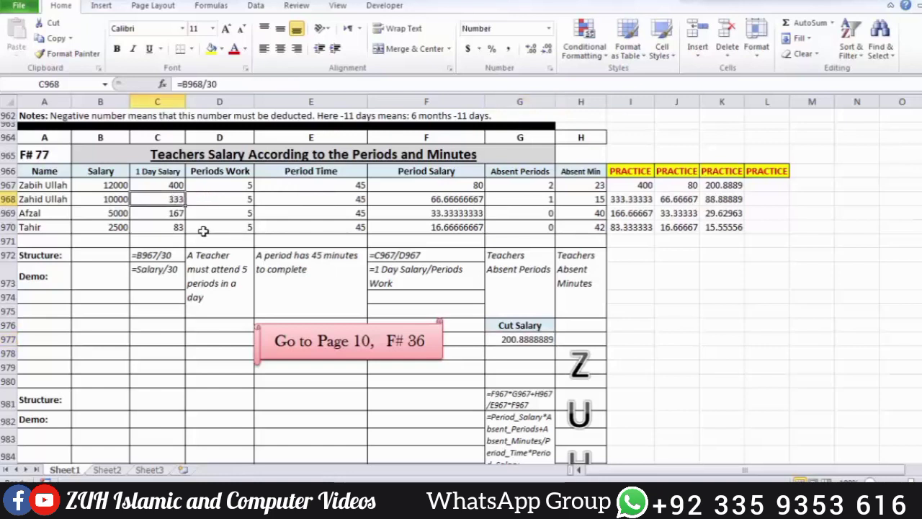
key(Left)
text(12000)
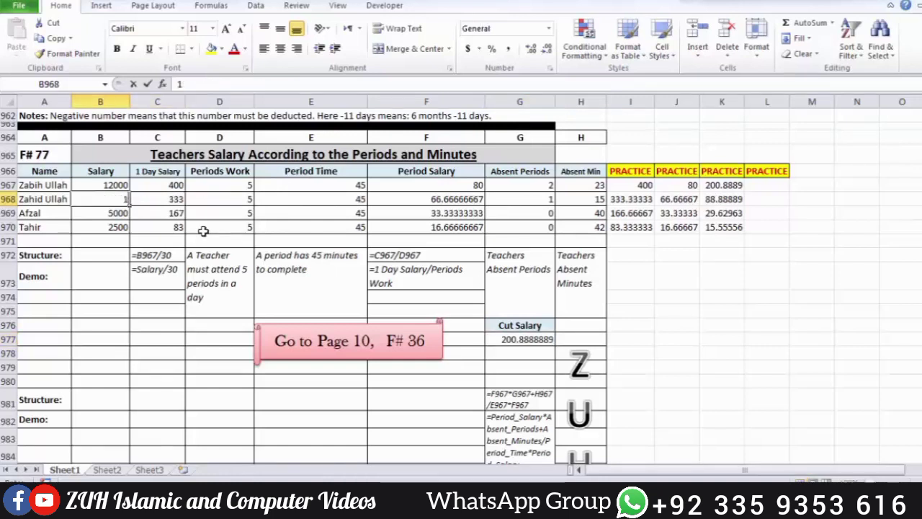
Set the absent periods in G968 to 5 and the absent minutes in H968 to 0, and check the deduction in K968
key(Right)
key(Right)
key(Right)
key(Right)
key(Right)
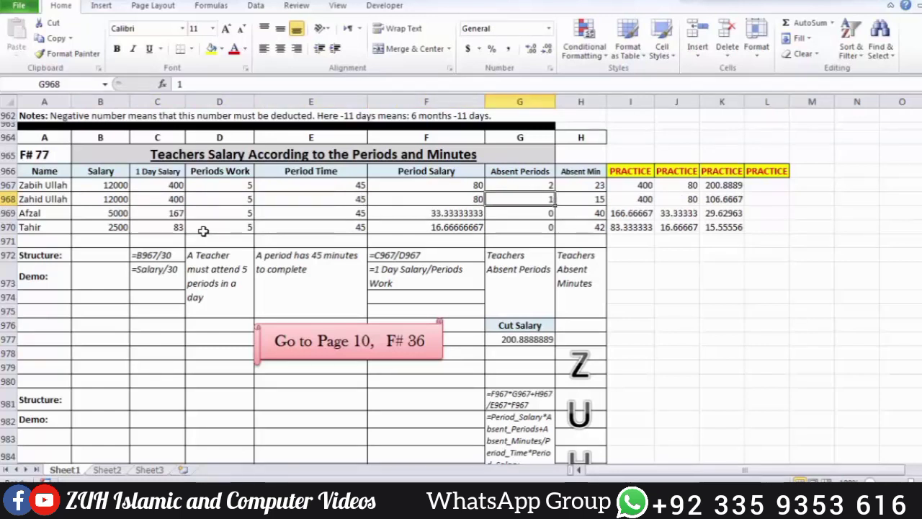
text(5)
key(Right)
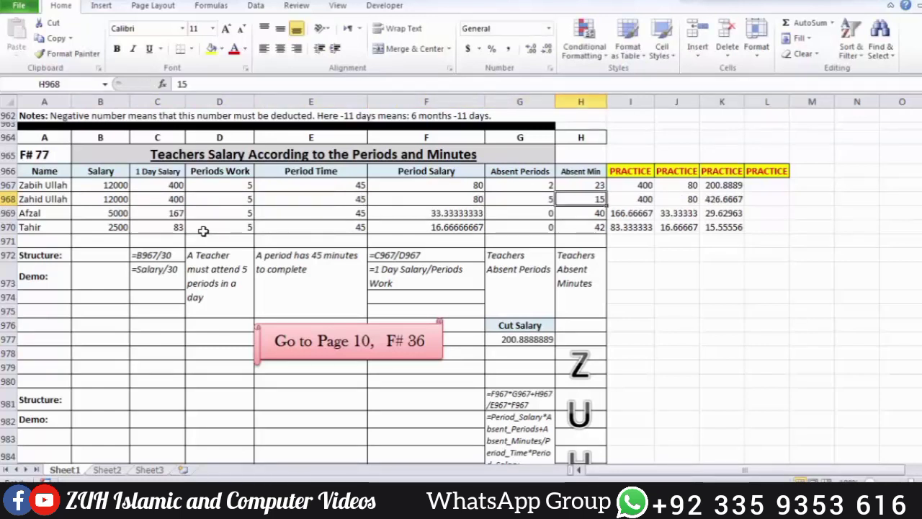
text(0)
key(Return)
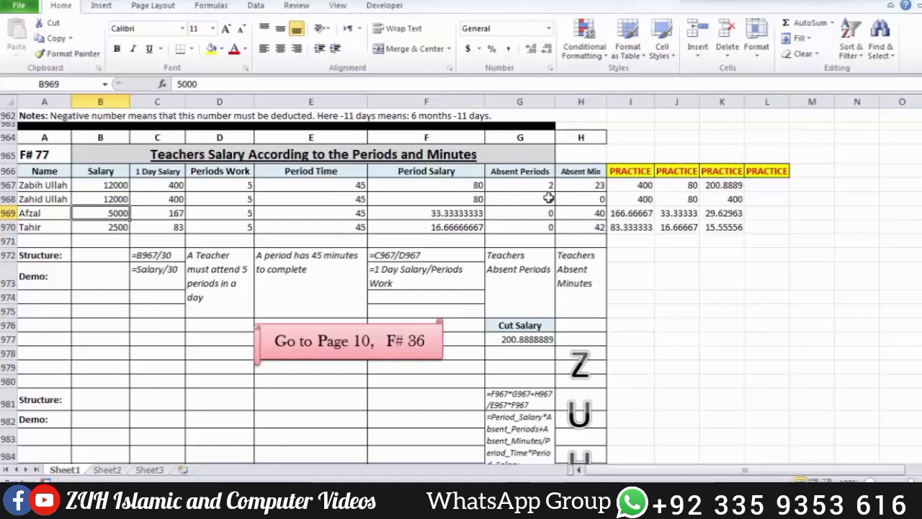
click(547, 199)
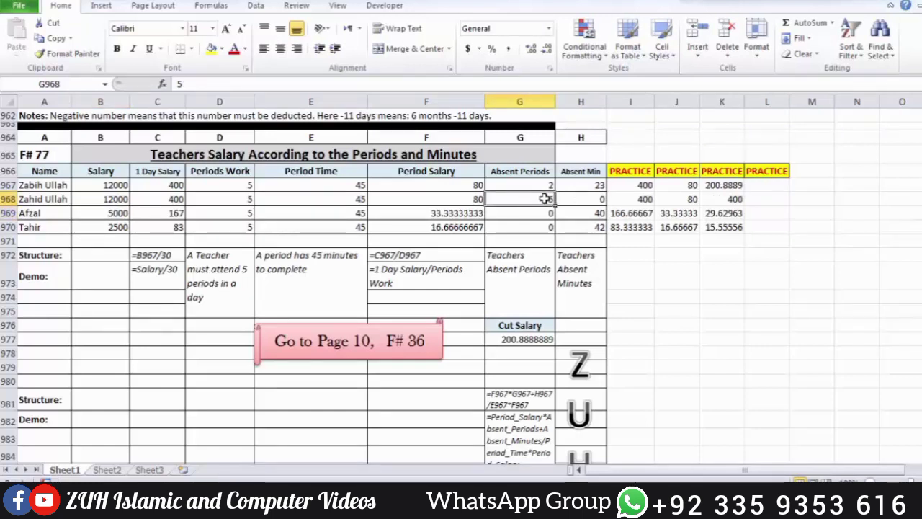
click(725, 196)
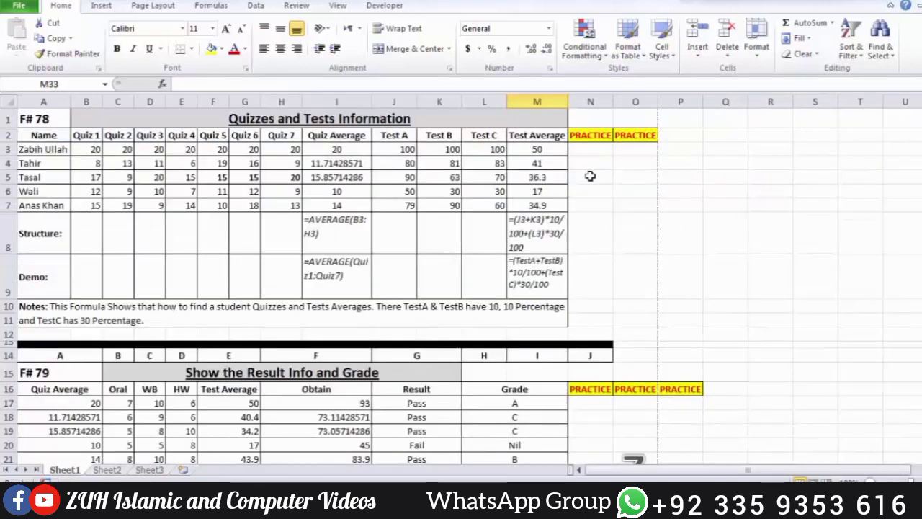
In the F# 78 quizzes example, calculate the quiz average in N3 with =AVERAGE(B3:H3) and fill it down through N7
click(591, 176)
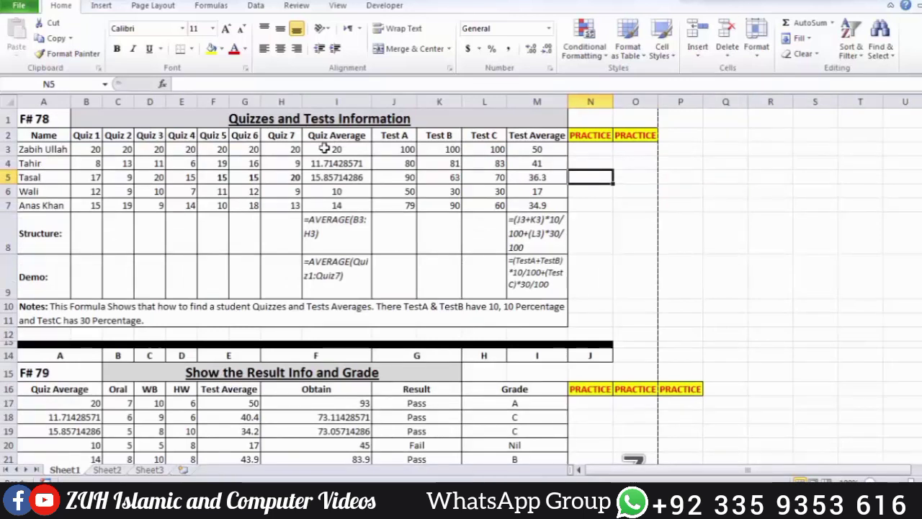
click(587, 152)
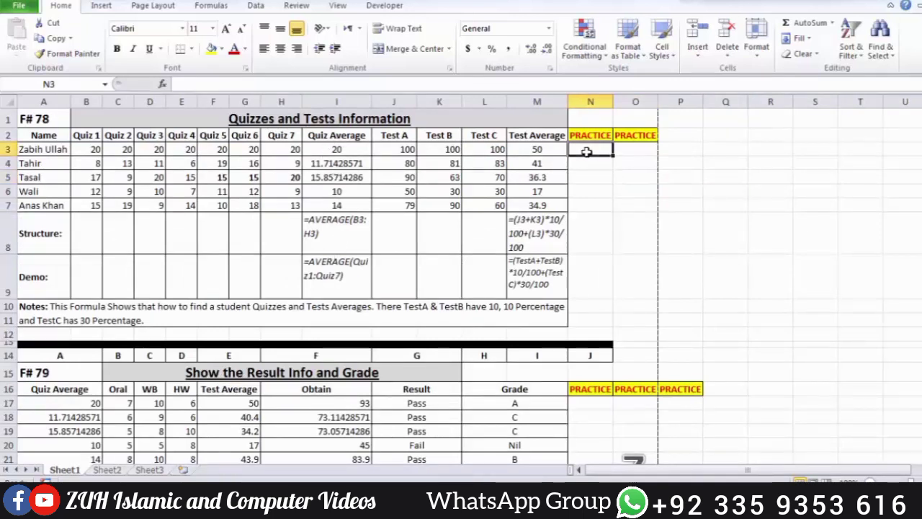
text(=aver)
key(Tab)
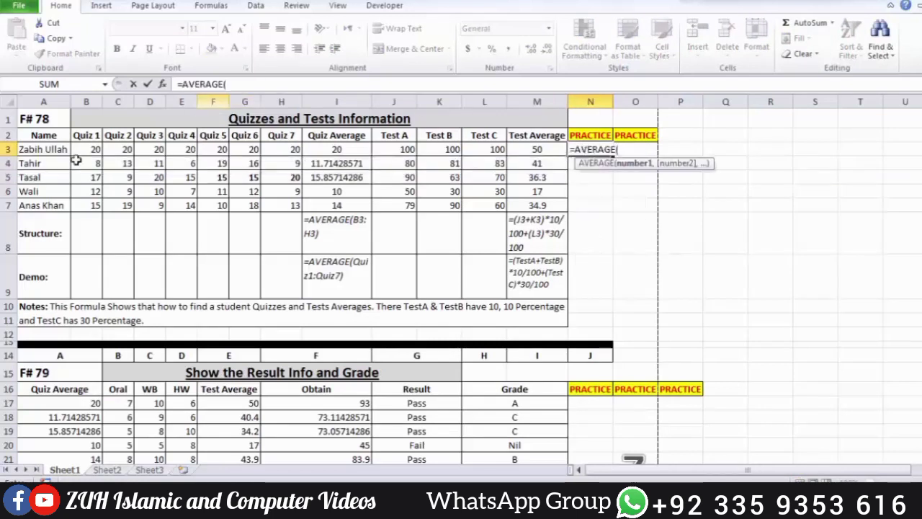
drag(92, 148, 269, 149)
key(Return)
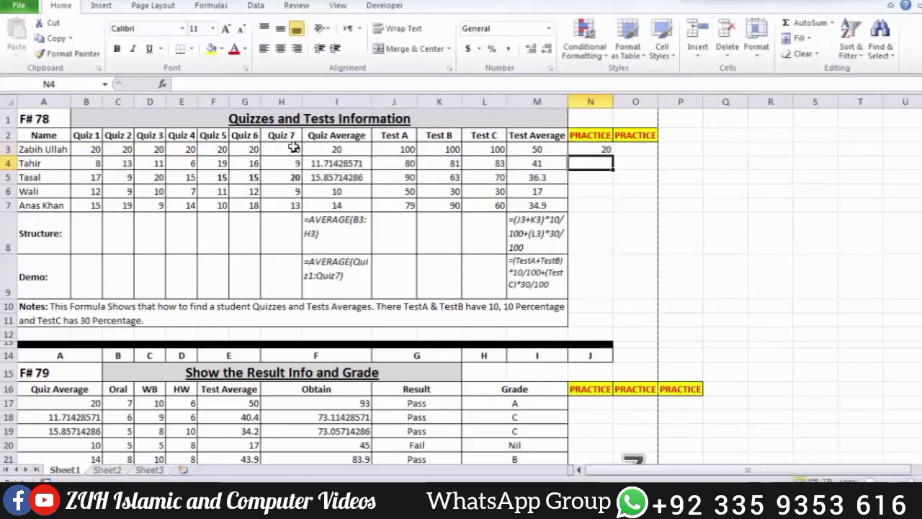
drag(595, 148, 598, 204)
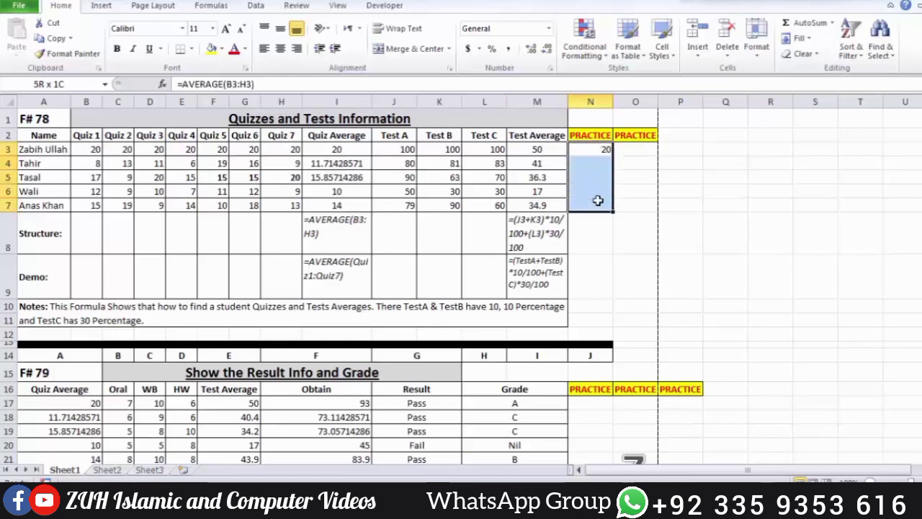
key(ctrl+d)
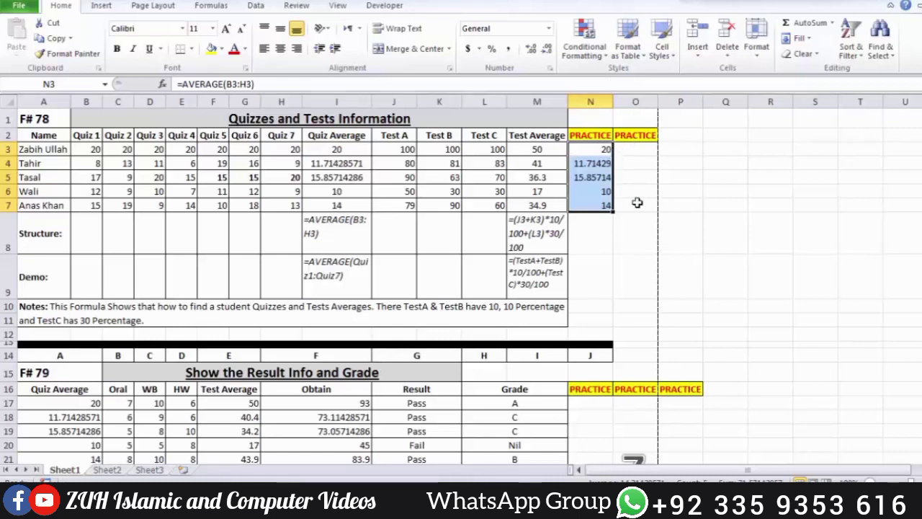
Replace the quiz average in N3 with the alternative formula =SUM(B3:H3)/7
text(=)
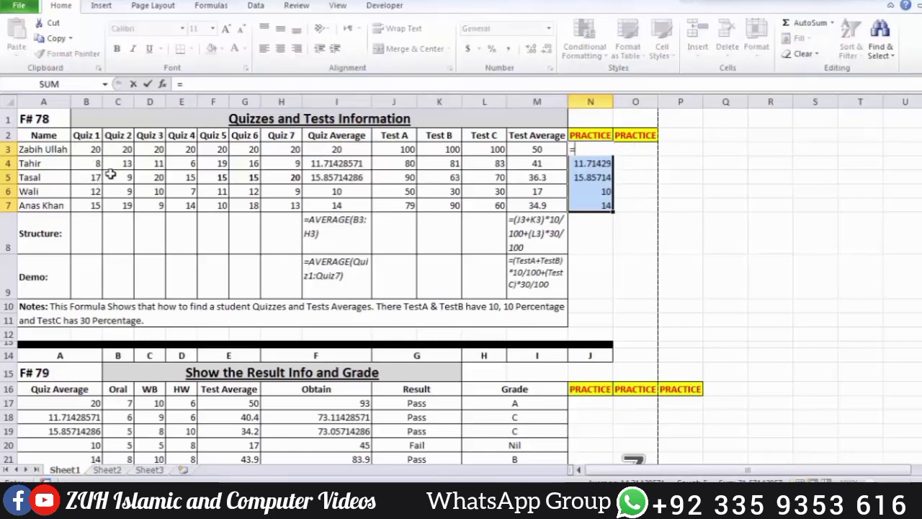
text(sum)
key(Tab)
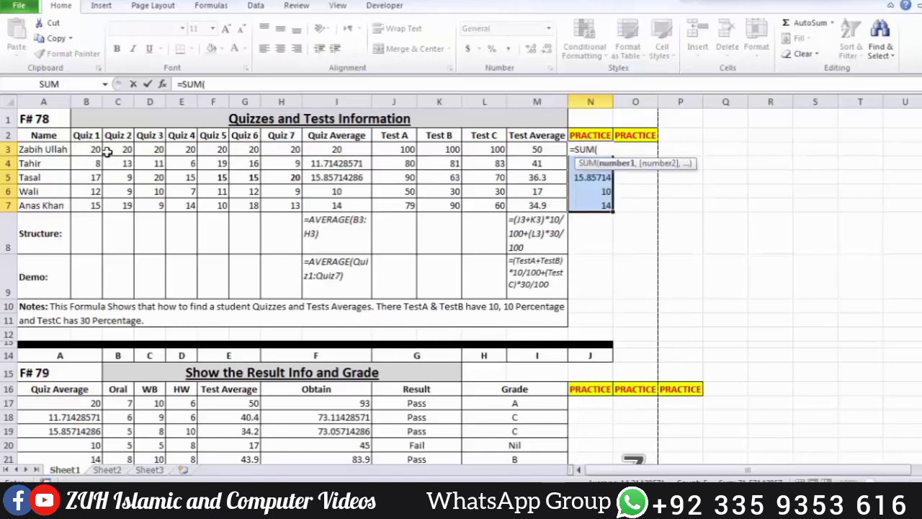
drag(96, 149, 276, 151)
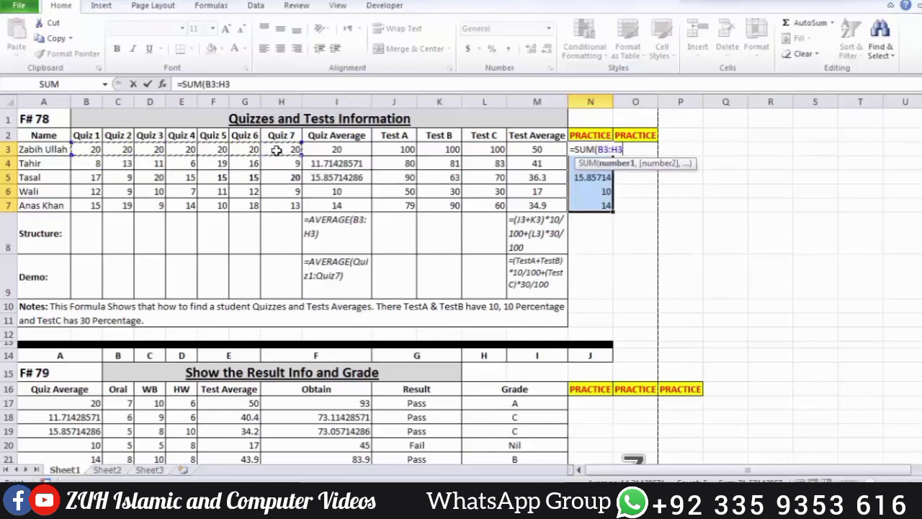
text()/7)
key(Return)
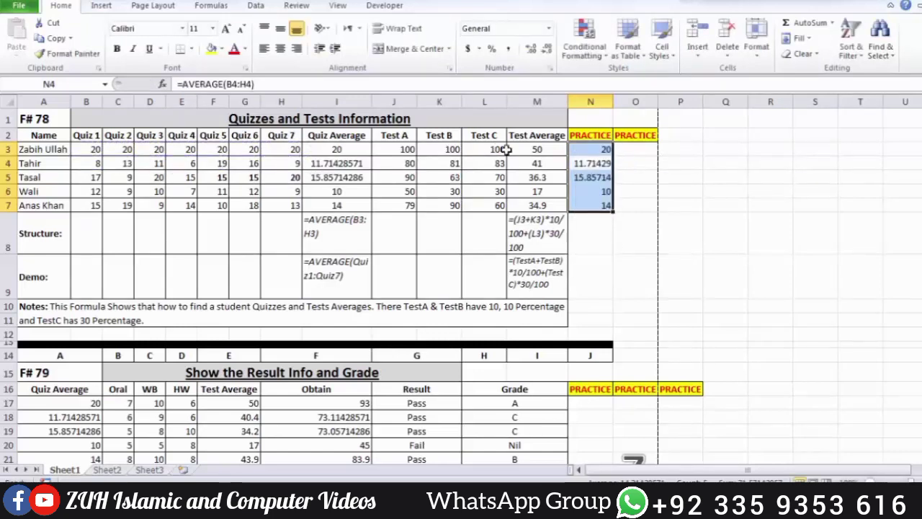
key(Up)
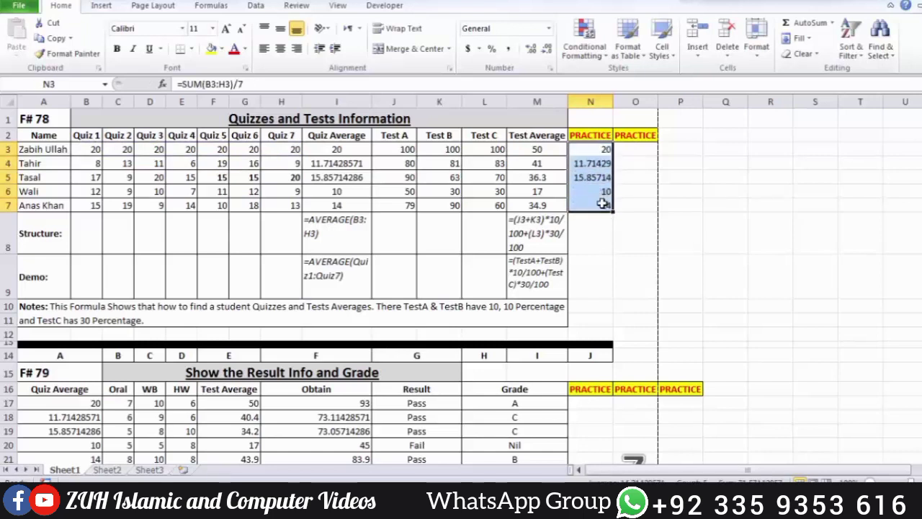
Calculate the weighted test average in O3 with =(J3+K3)*10/100+L3*30/100 and fill it down through O7
click(639, 149)
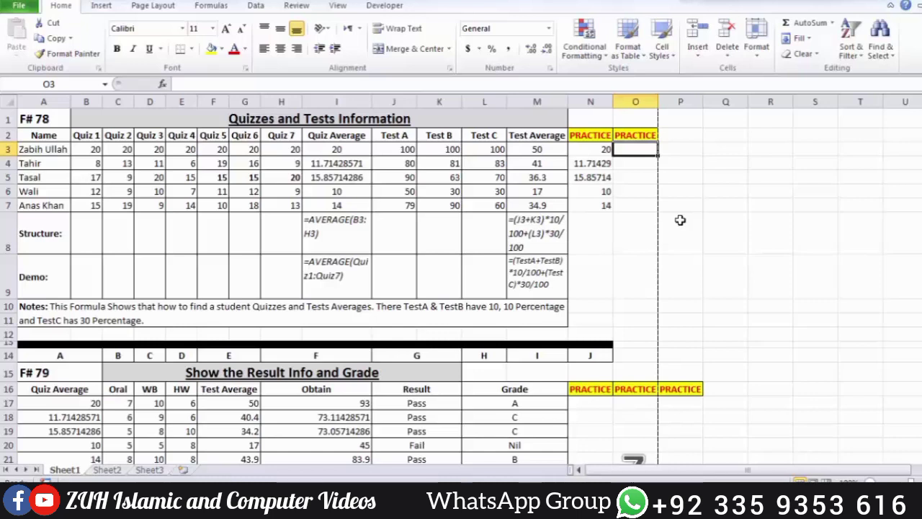
text(=)
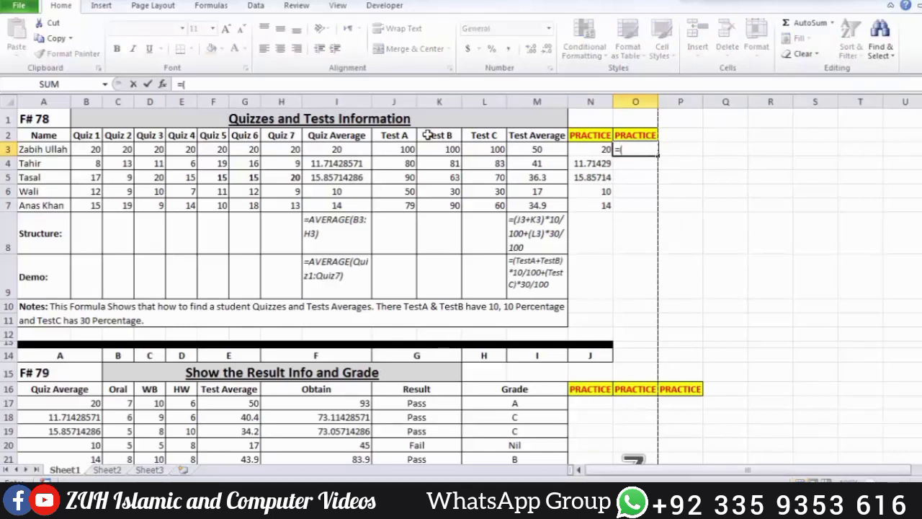
text(()
click(408, 149)
text(+)
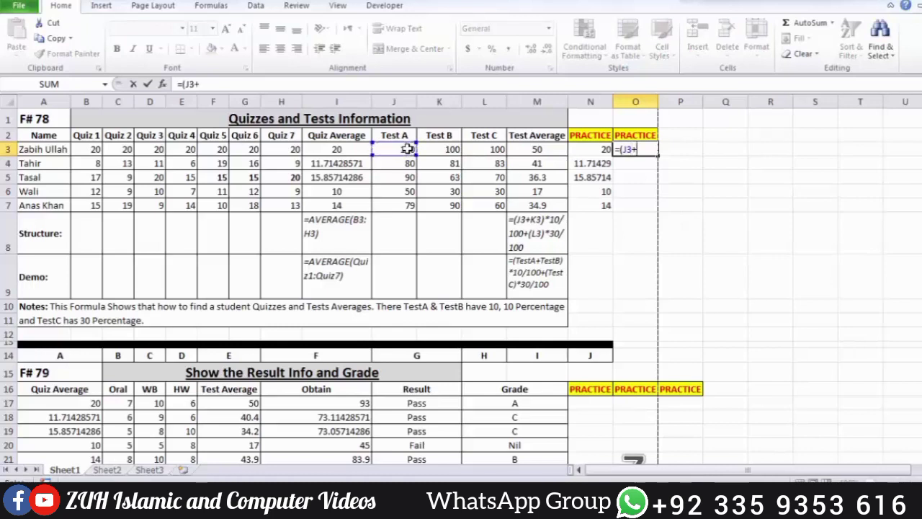
click(435, 149)
text()*10)
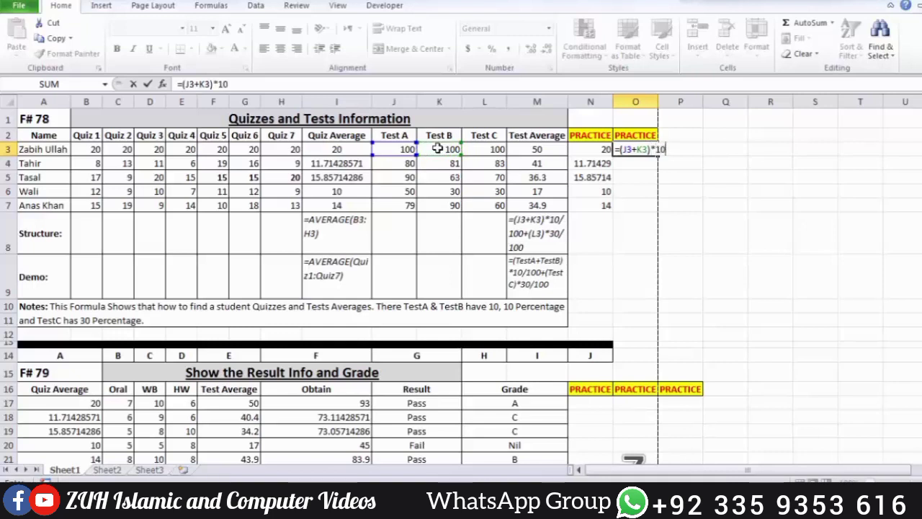
text(/100)
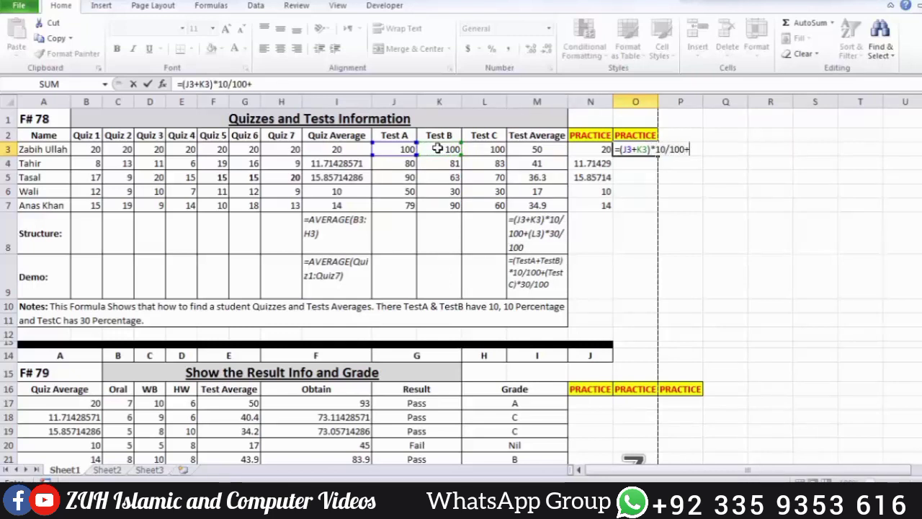
text(+)
click(492, 149)
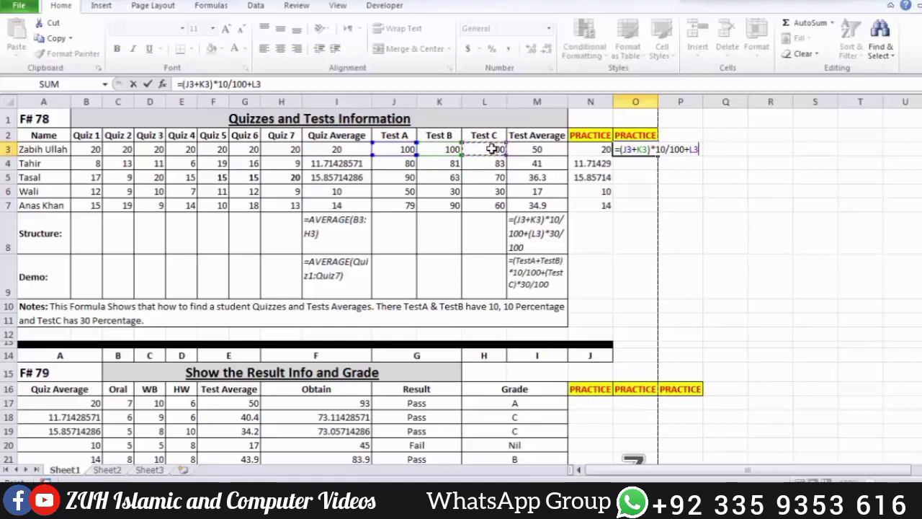
text(*30/100)
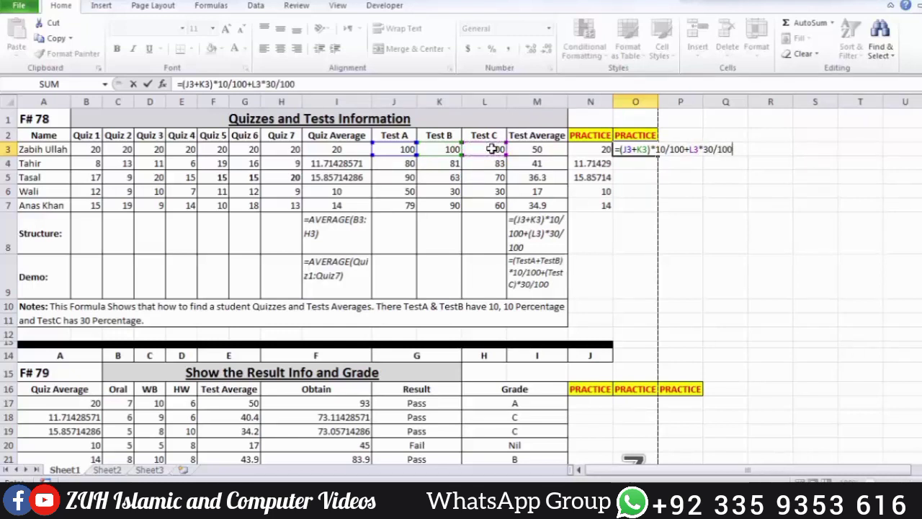
key(Return)
drag(647, 149, 649, 205)
key(ctrl+d)
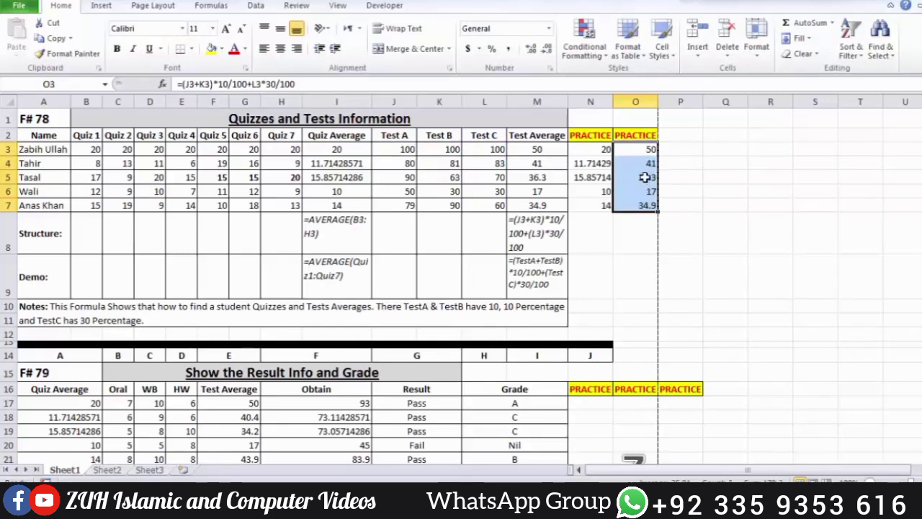
Enter the weighted sum of Test A and Test B in P3 as =SUM(J3:K3)*10/100
click(679, 150)
text(=)
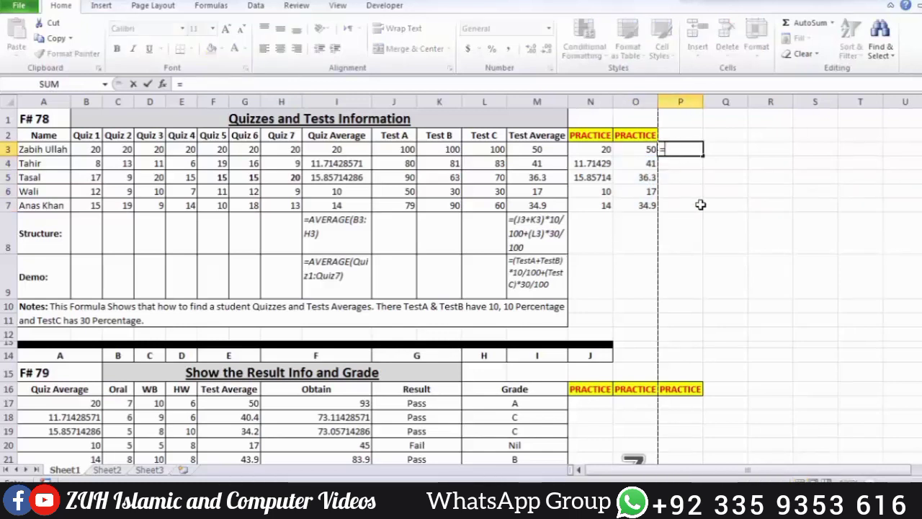
text(SUM()
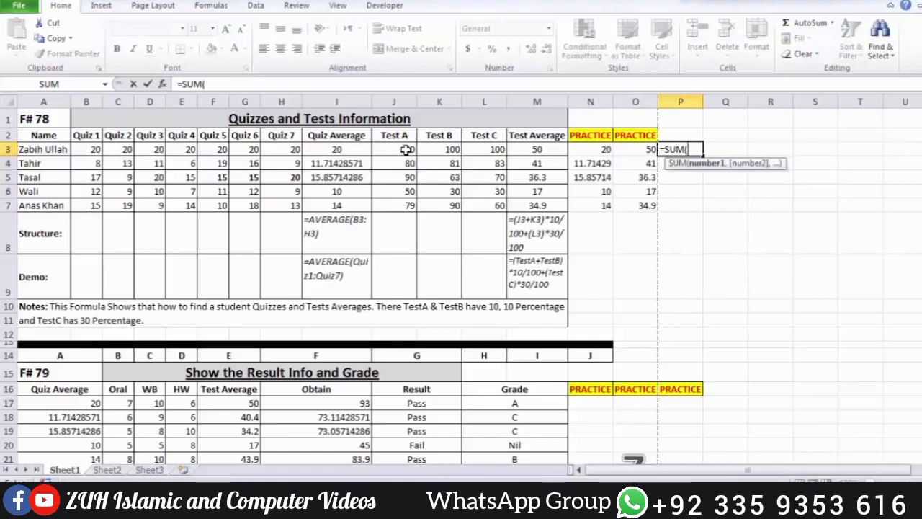
drag(407, 149, 418, 149)
text()*)
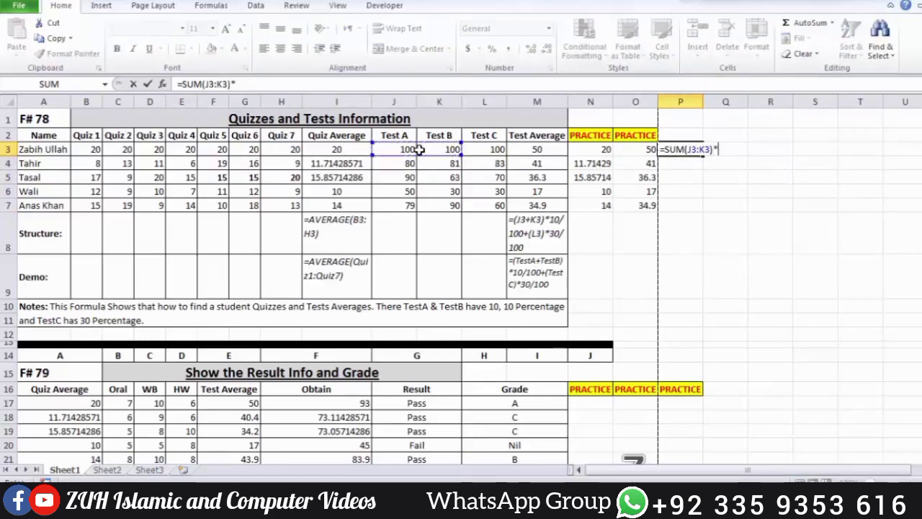
text(10/100)
key(Return)
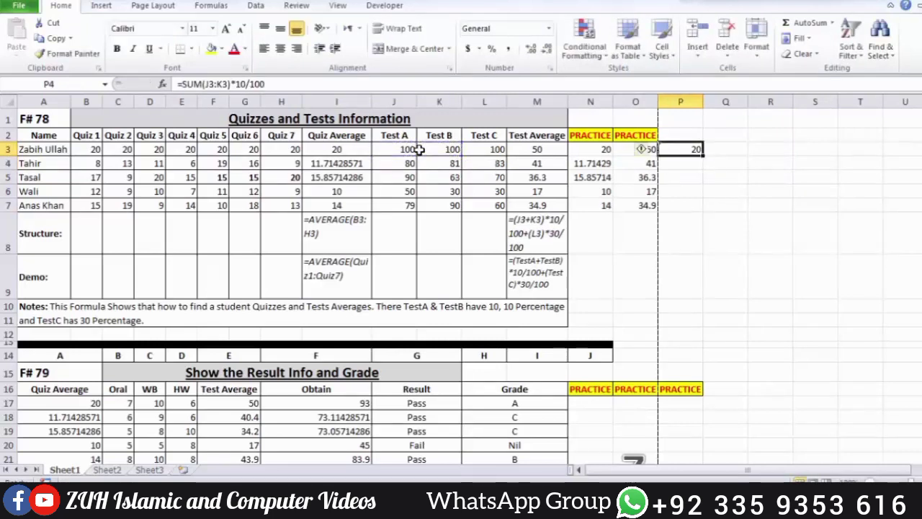
Extend the P3 formula with +L3*30/100 to include Test C and compare it with the formula in O3
key(F2)
text(+)
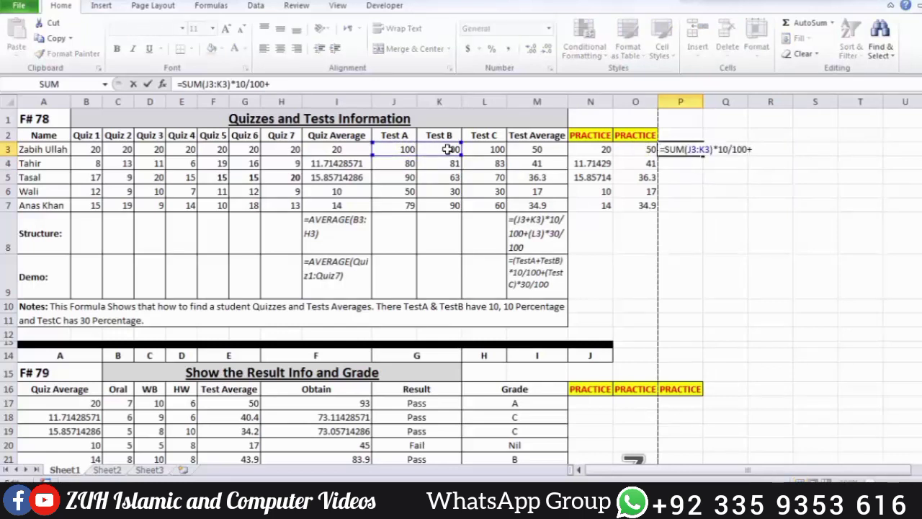
click(474, 152)
text(*30/100)
key(ctrl+Return)
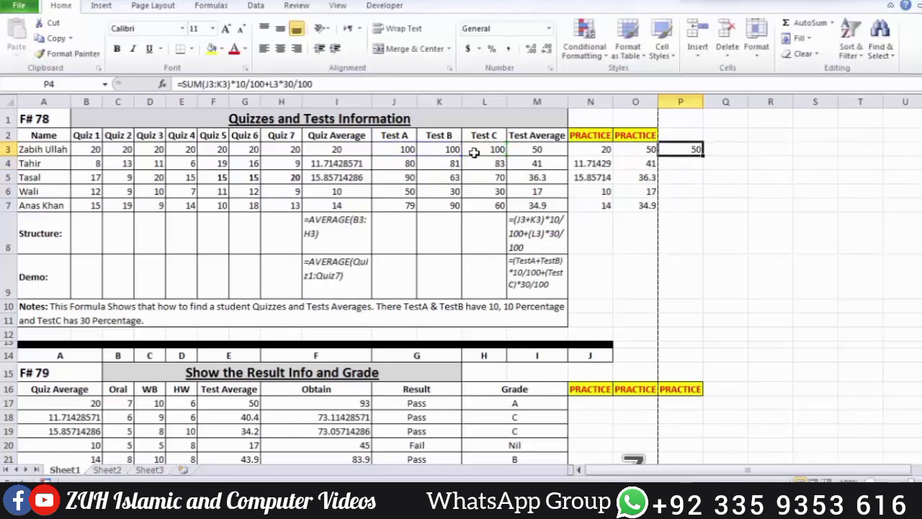
click(637, 149)
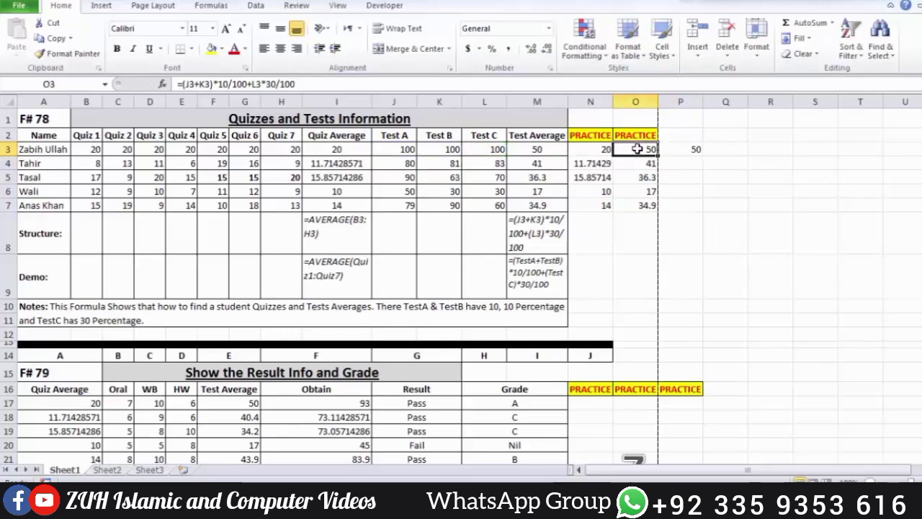
click(688, 149)
drag(691, 135, 688, 166)
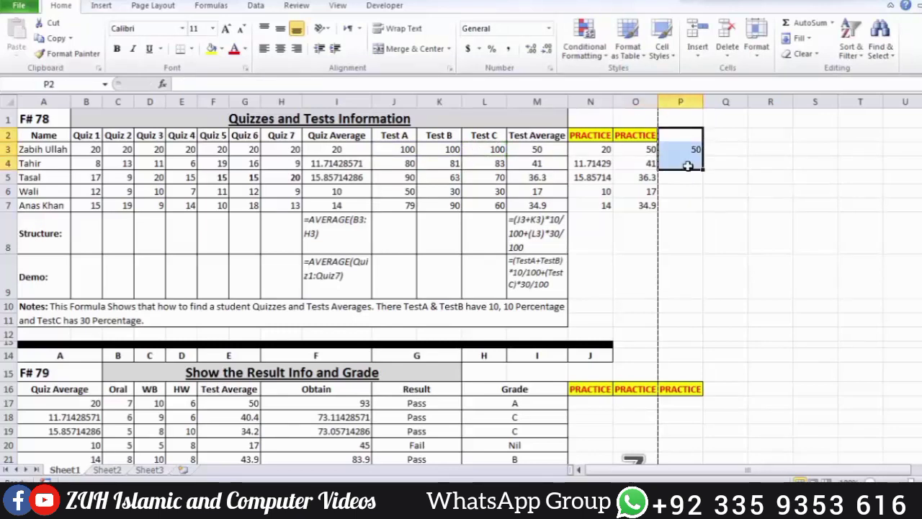
Review the Quiz Average, Test Average and Oral marks in the F# 79 result and grade example
scroll(688, 166, down, 4)
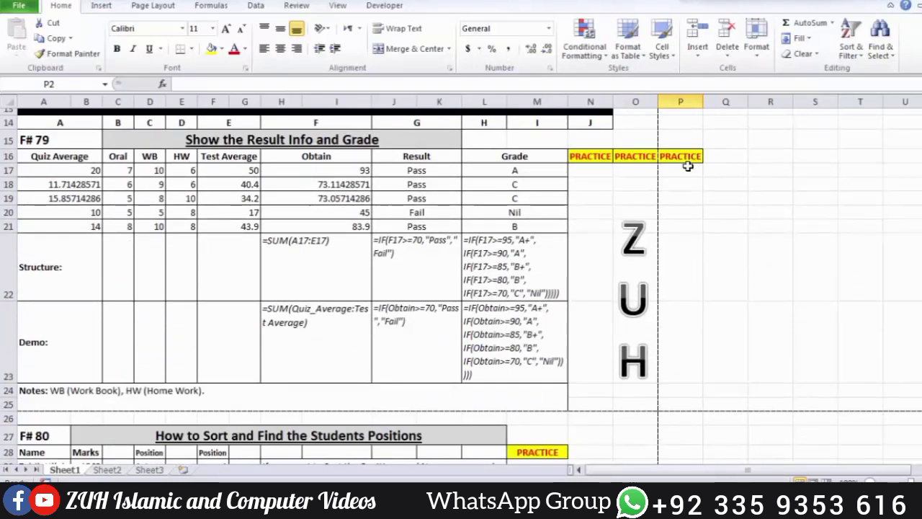
drag(81, 173, 82, 227)
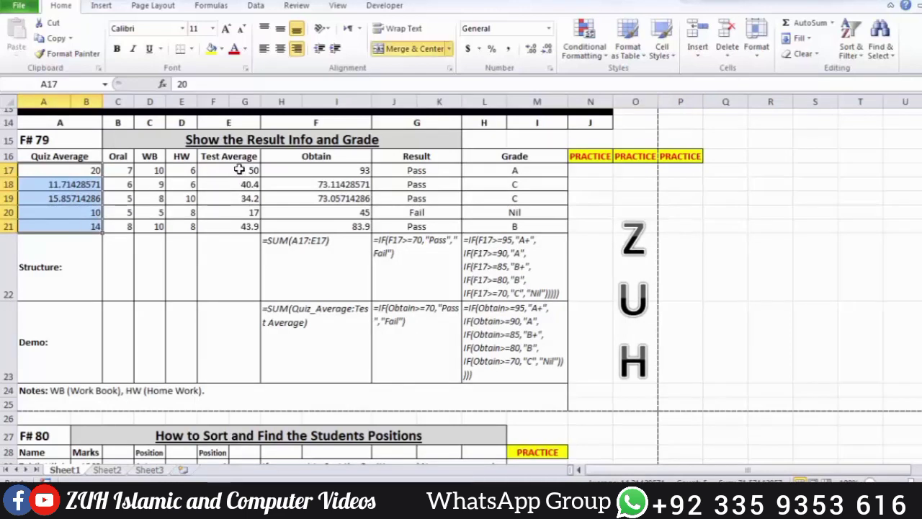
drag(237, 172, 239, 229)
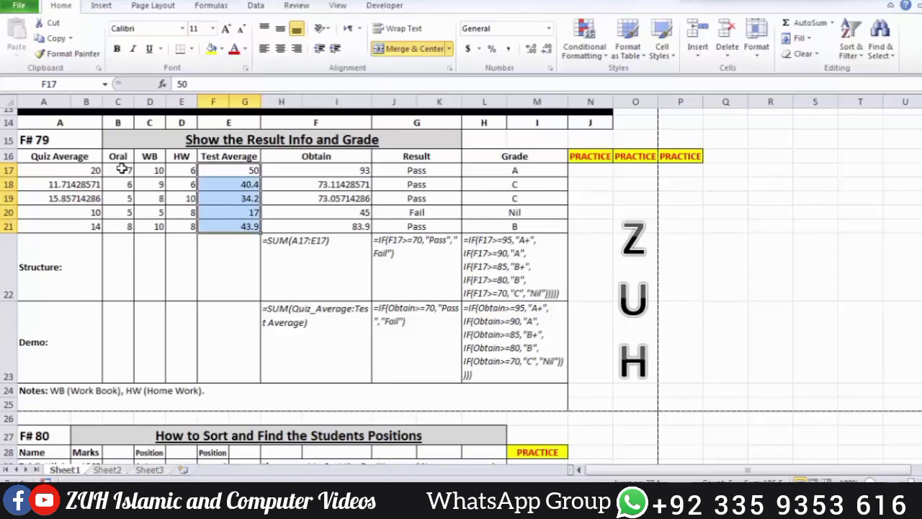
key(Home)
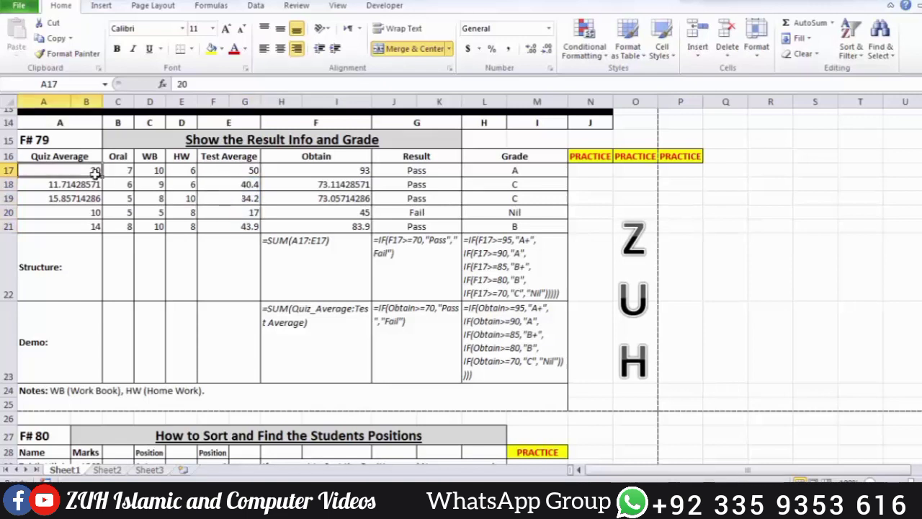
click(119, 173)
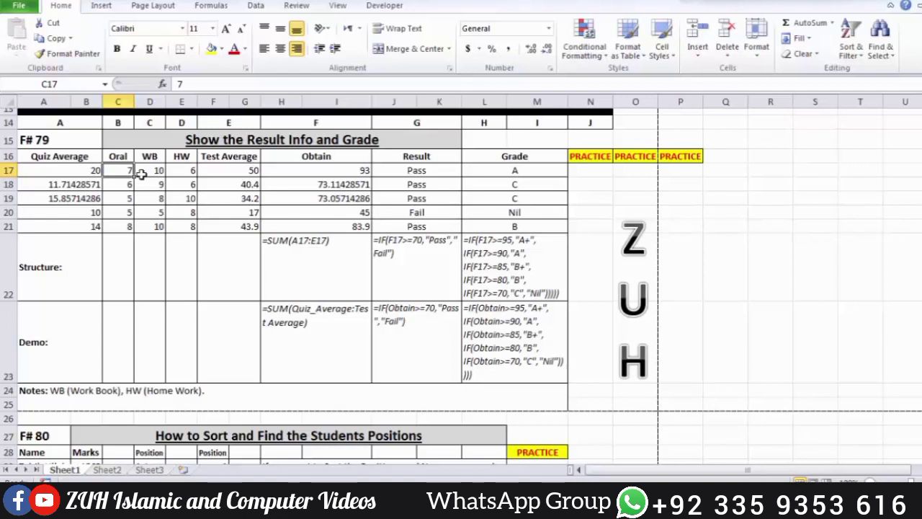
Calculate the obtained marks in N17 with =SUM(A17:G17) and fill the formula down through N21
click(594, 166)
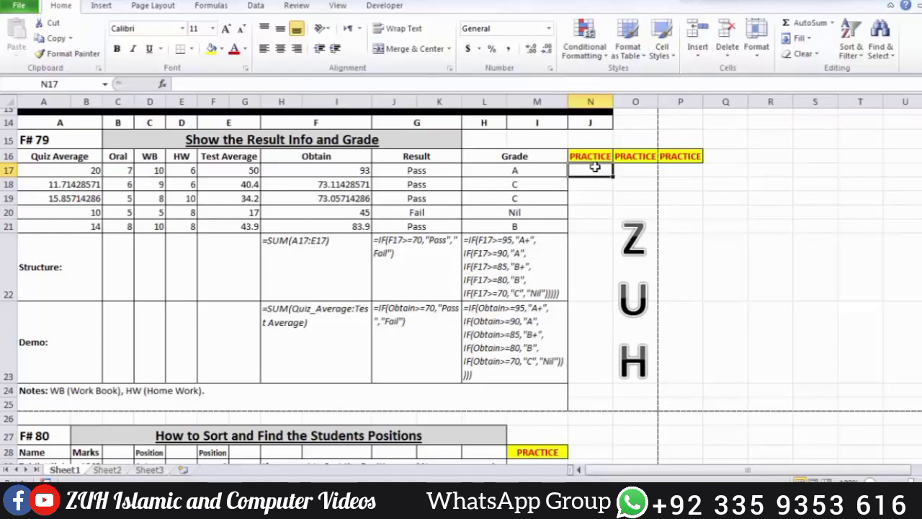
text(=sum)
key(Tab)
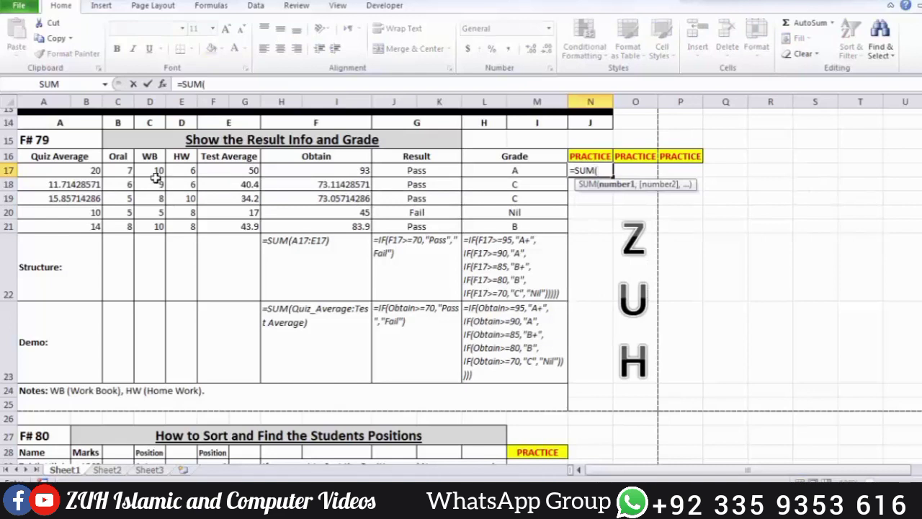
drag(86, 171, 226, 172)
key(Return)
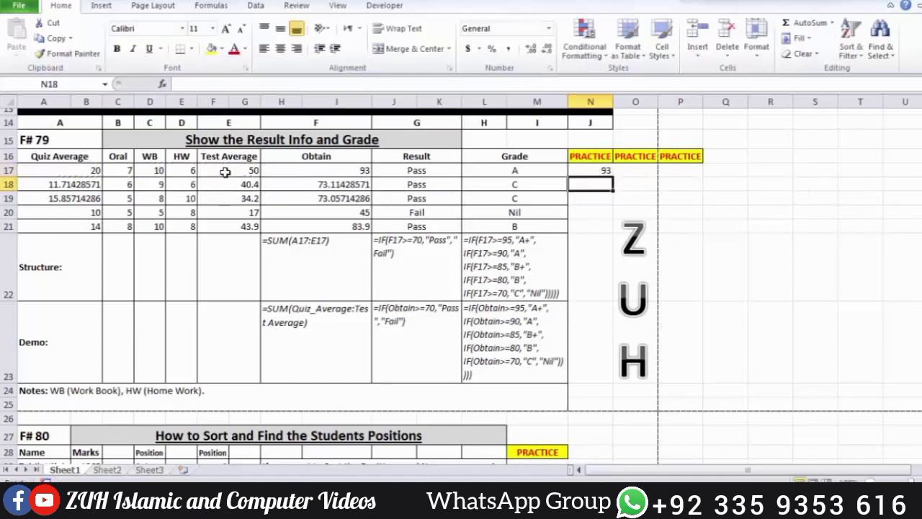
drag(597, 172, 598, 224)
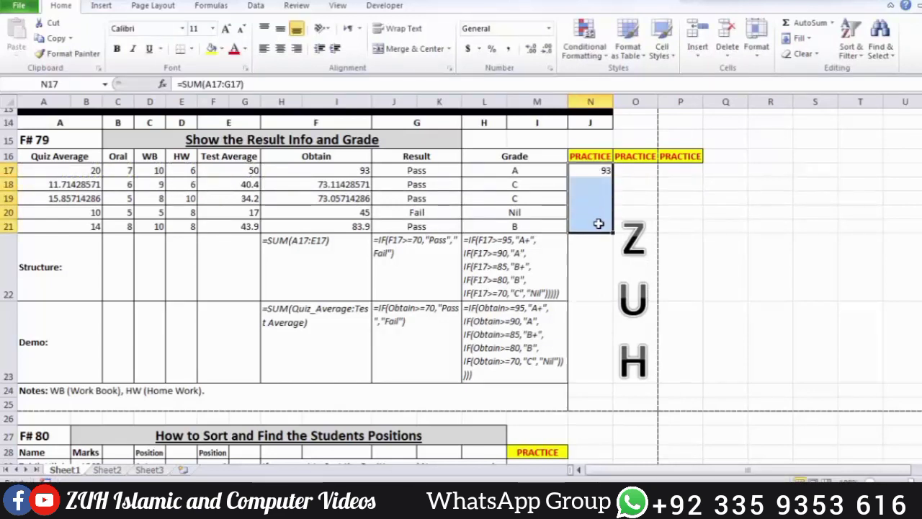
key(ctrl+d)
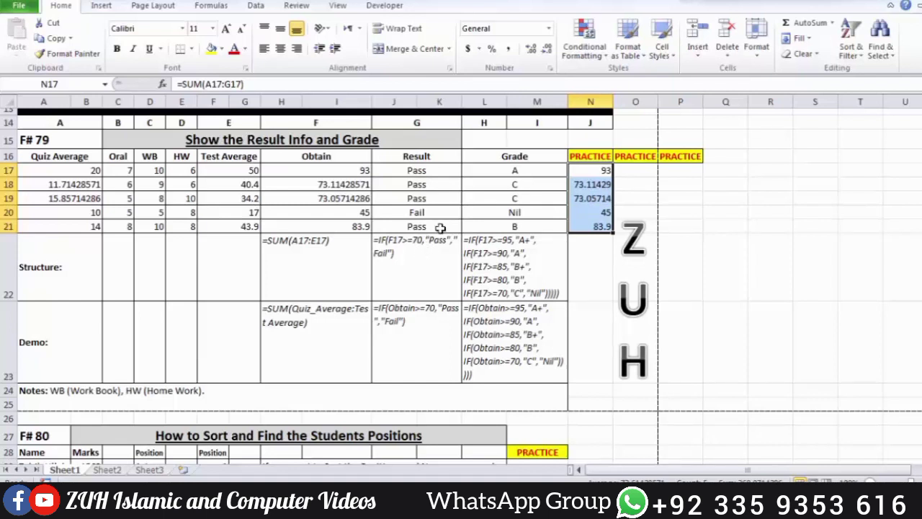
Enter =IF(N17>=70,"Pass","Fail") in O17 and fill the result formula down through O21
click(631, 171)
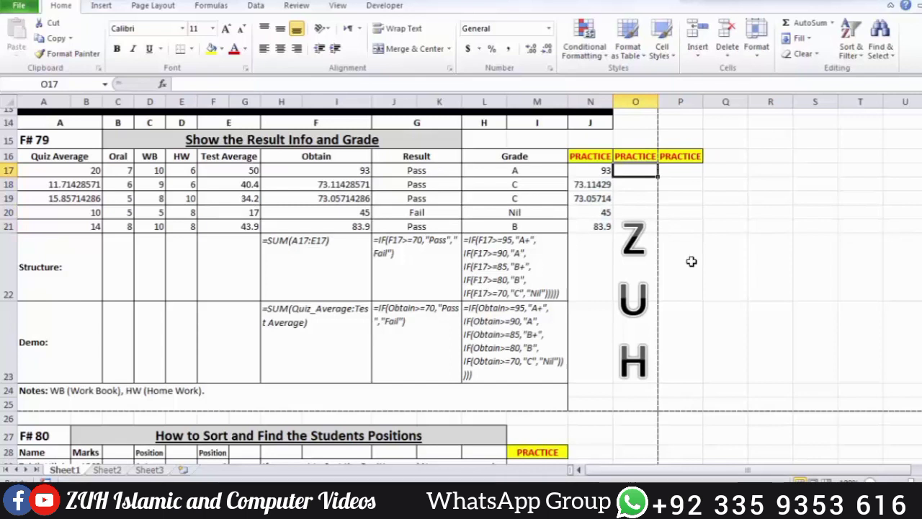
text(=IF()
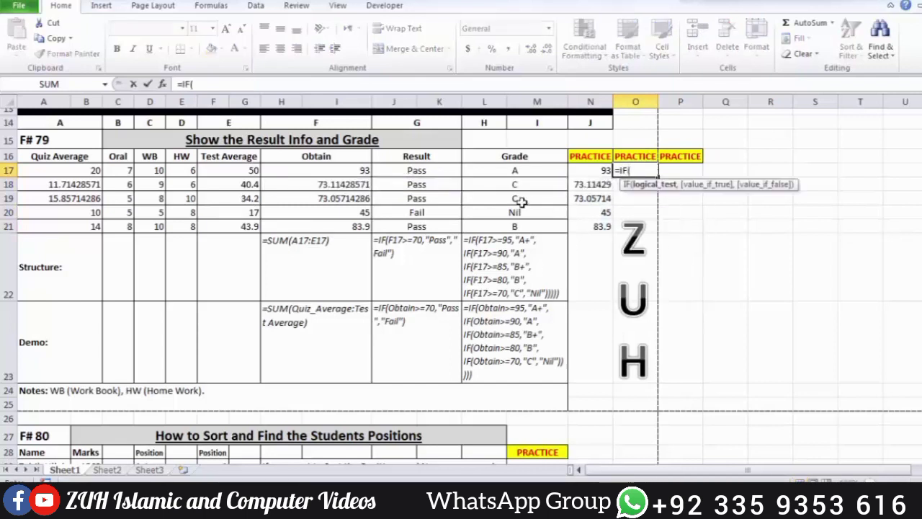
click(587, 171)
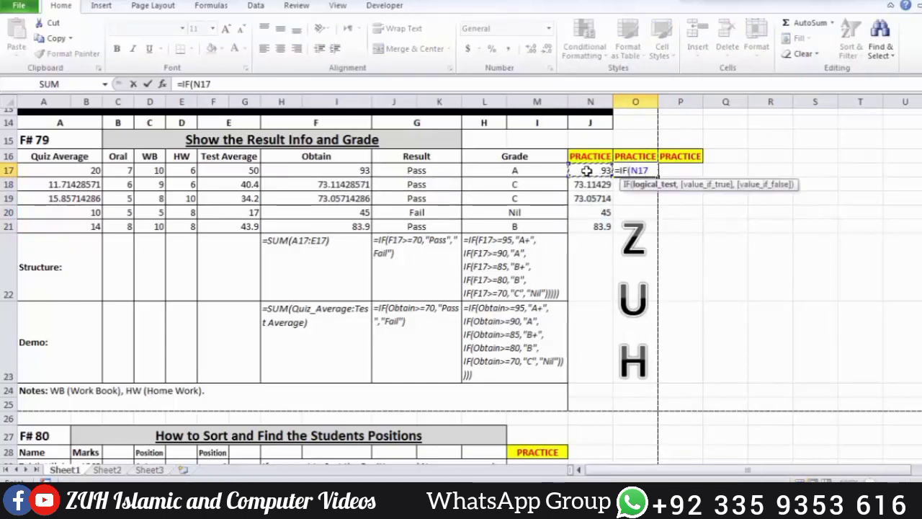
text(>=70)
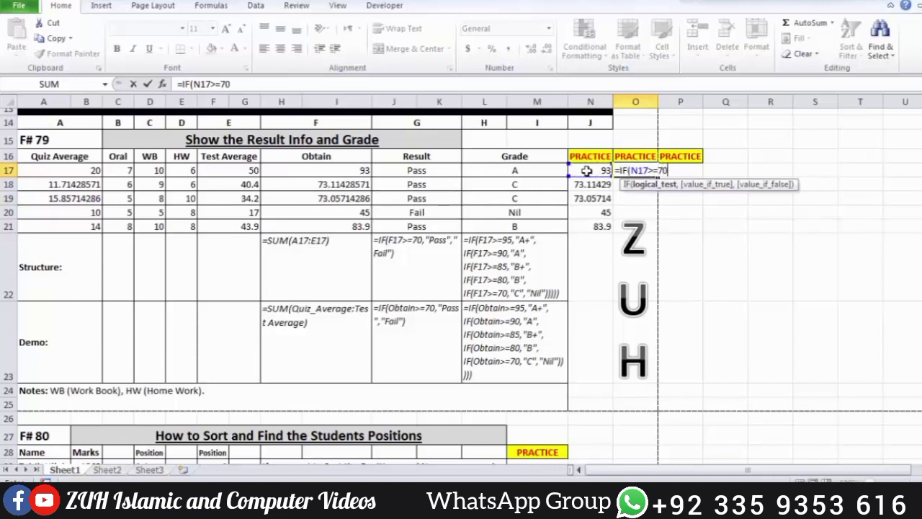
text(,"Padd)
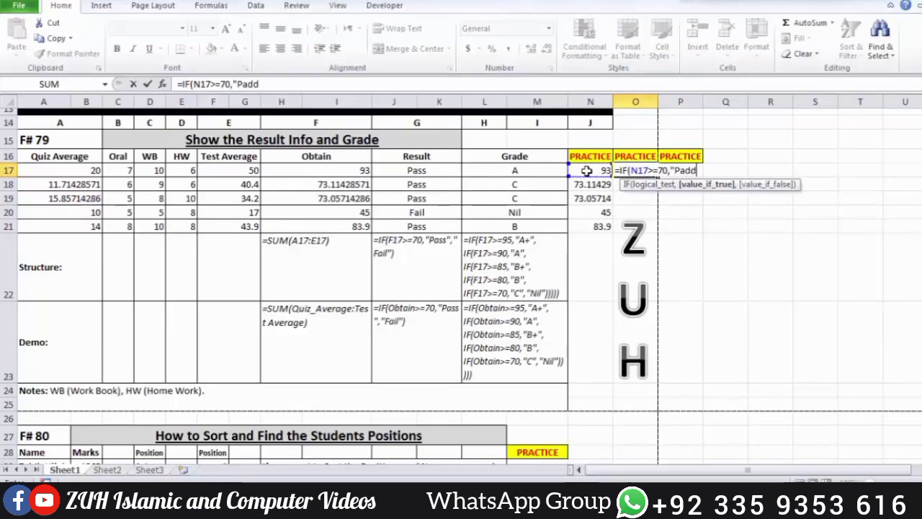
key(BackSpace)
key(BackSpace)
text(ss",)
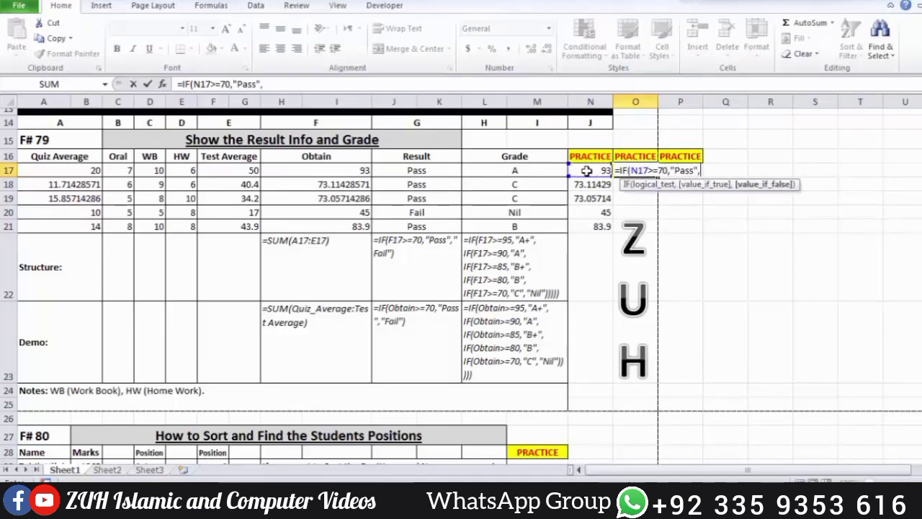
text("Fial)
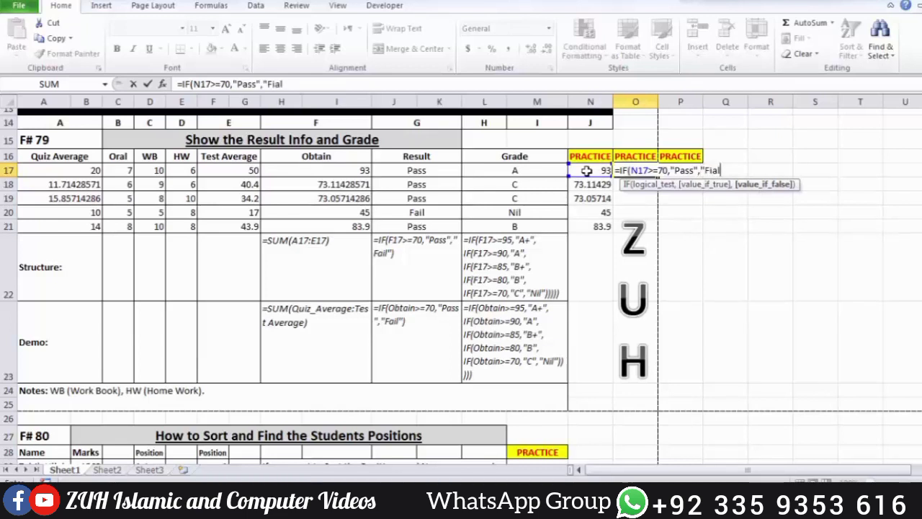
key(BackSpace)
key(BackSpace)
key(BackSpace)
text(ail"))
key(Return)
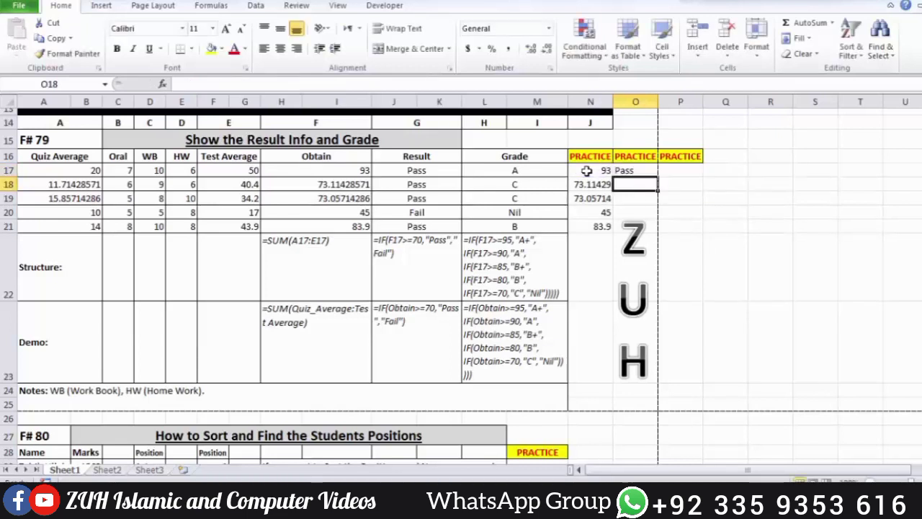
drag(629, 171, 629, 212)
key(ctrl+d)
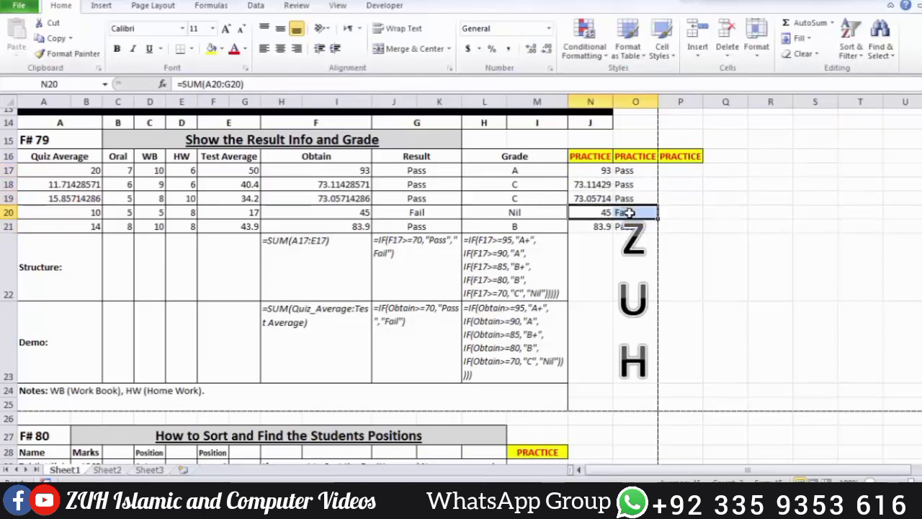
Start the nested grade formula in P17 with =IF(N17>=95,"A+",IF(N17>=90,"A"
click(678, 170)
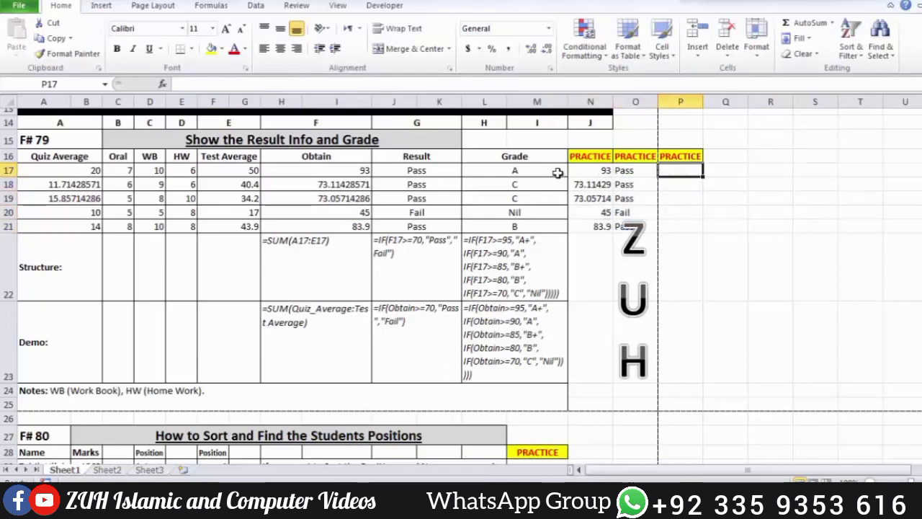
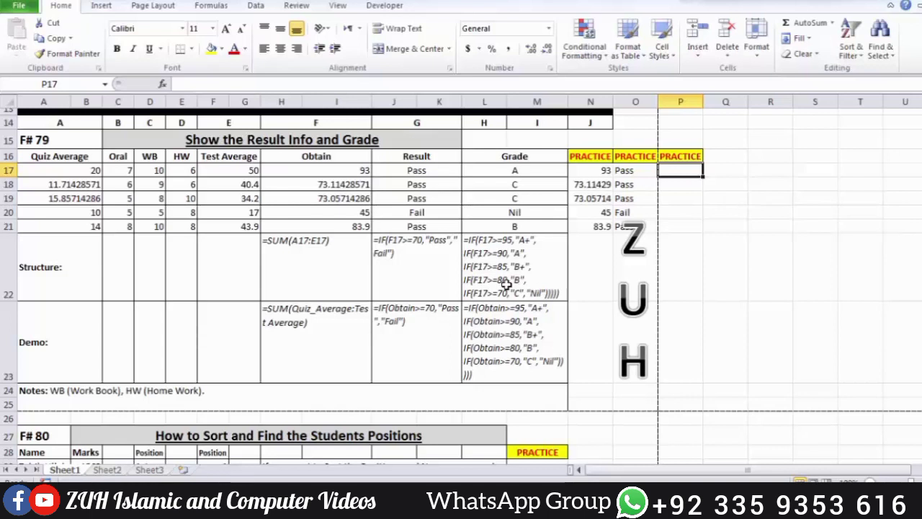
text(=IF()
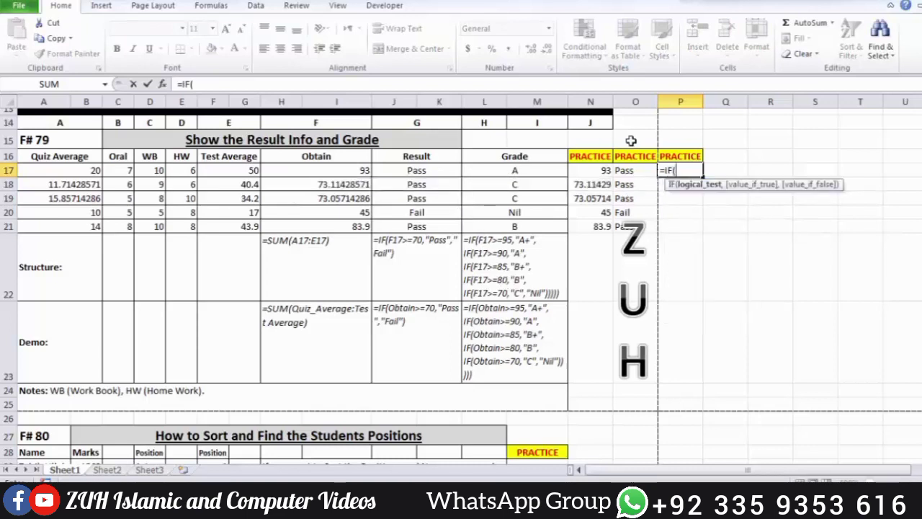
click(600, 167)
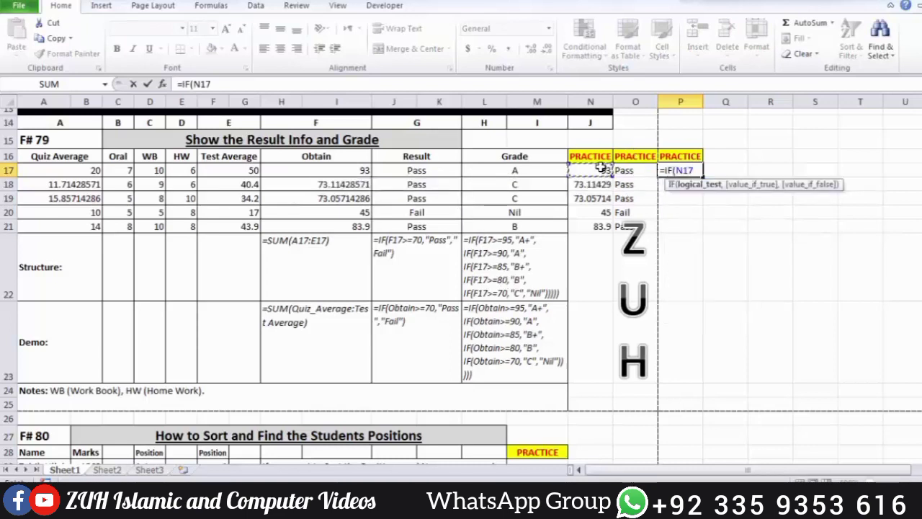
text(>=95,)
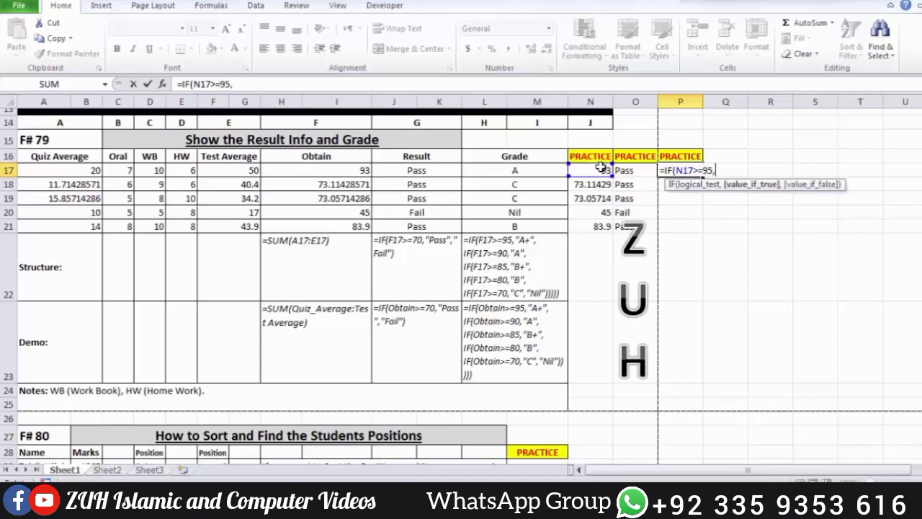
text("A+",)
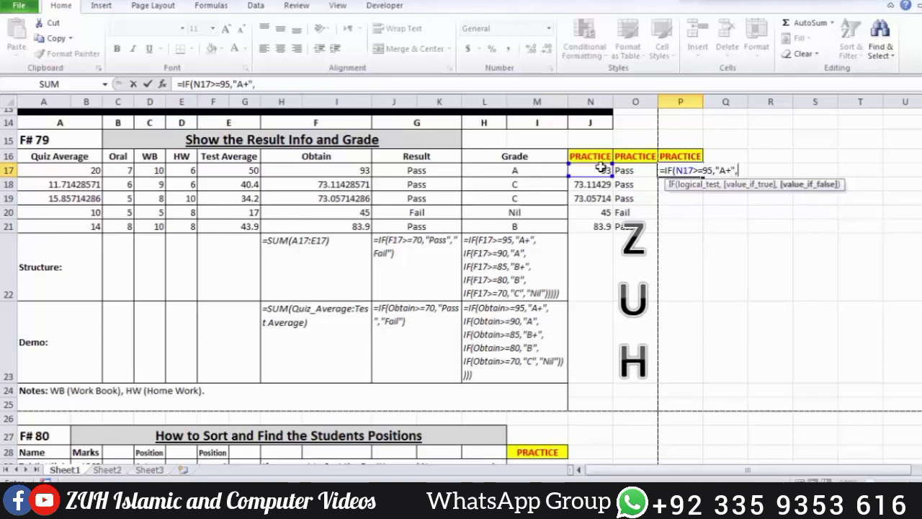
text(IF()
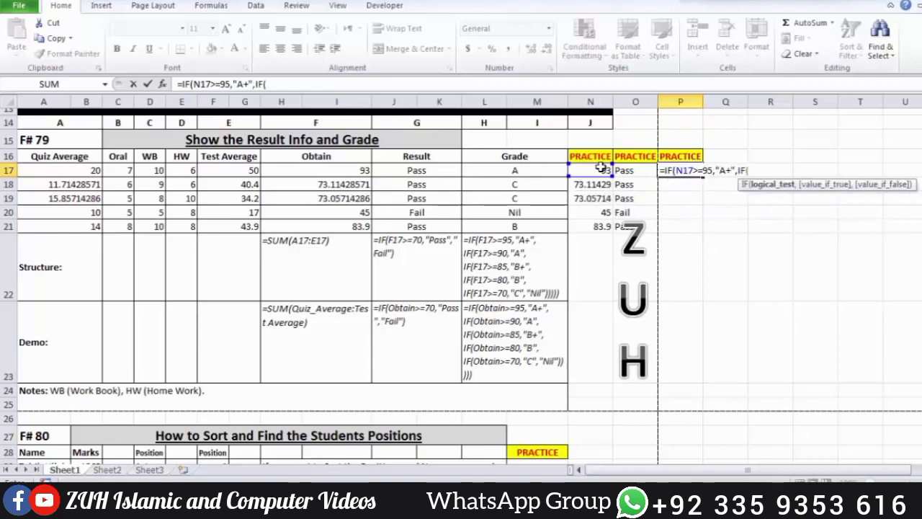
click(601, 167)
text(>=90)
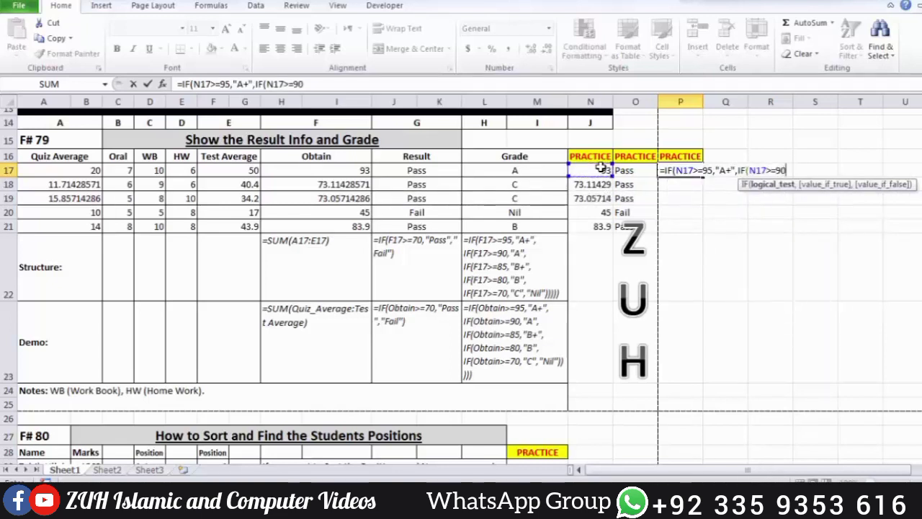
text(,")
key(BackSpace)
text(,")
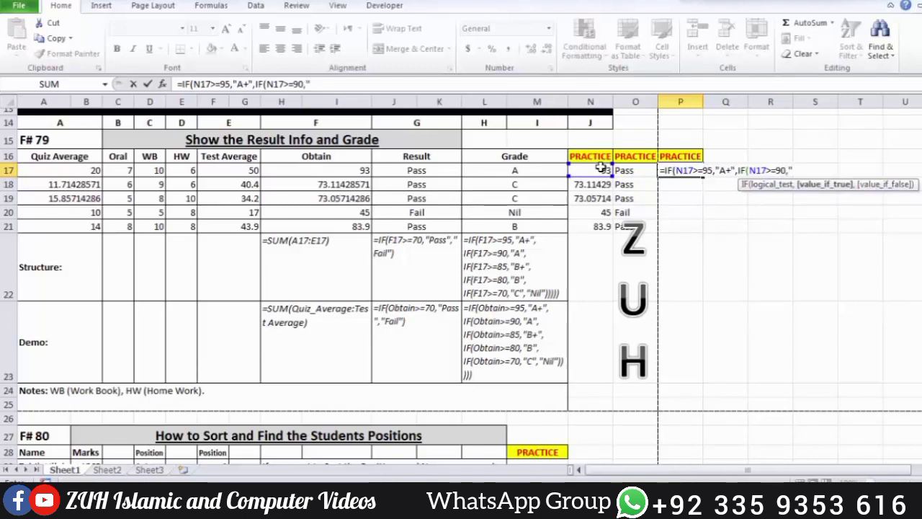
text(A)
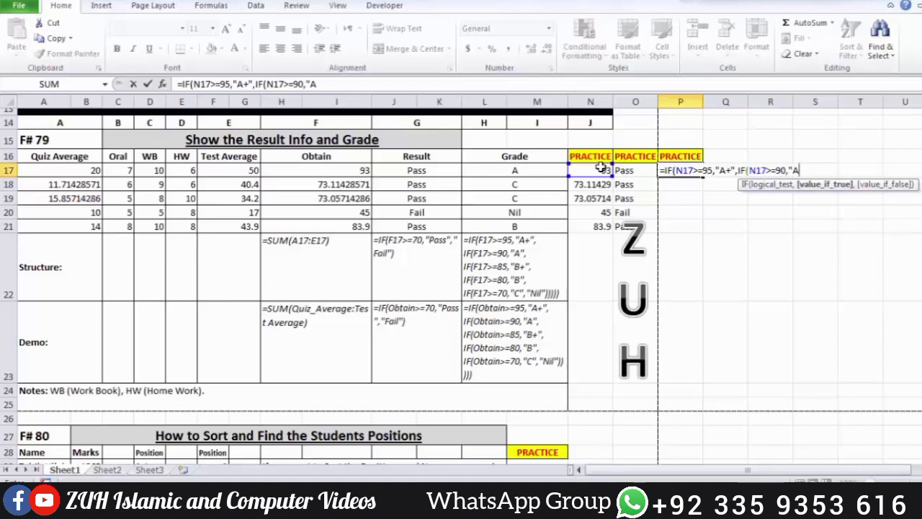
Extend the P17 grade formula with IF(N17>=85,"B+" and IF(N17>=80,"B" as further nested conditions
text(",IF(N17>)
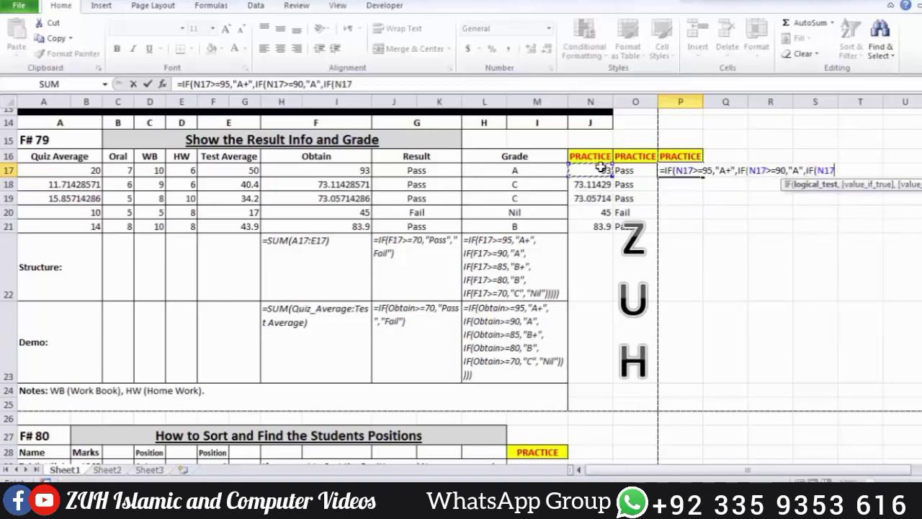
text(=85,")
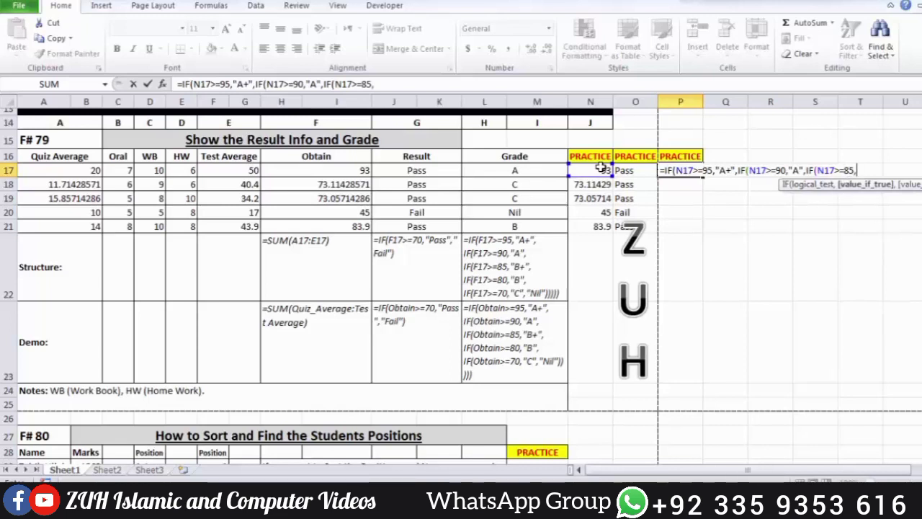
text(B+)
text(",IF()
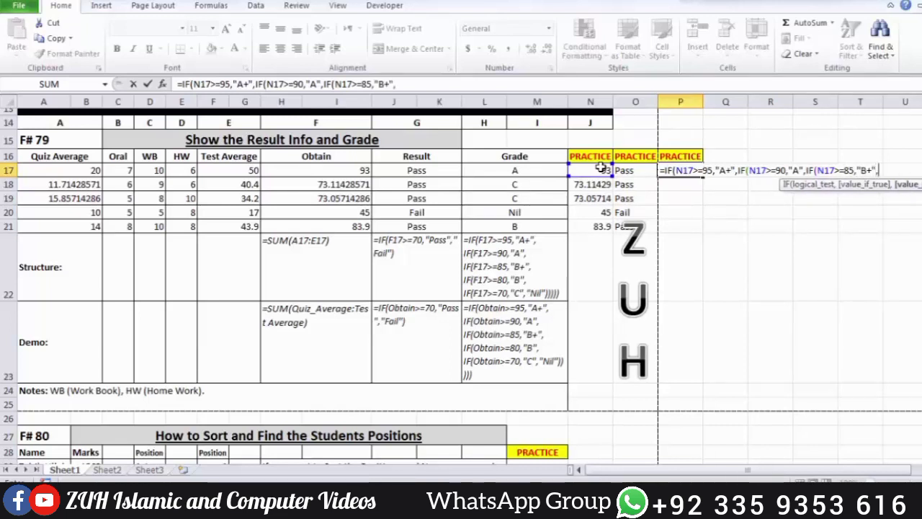
click(600, 167)
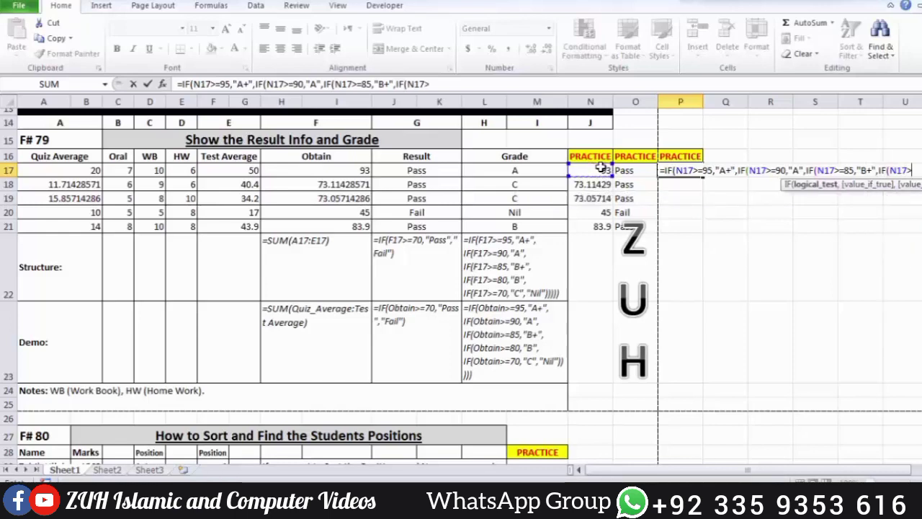
text(>="80)
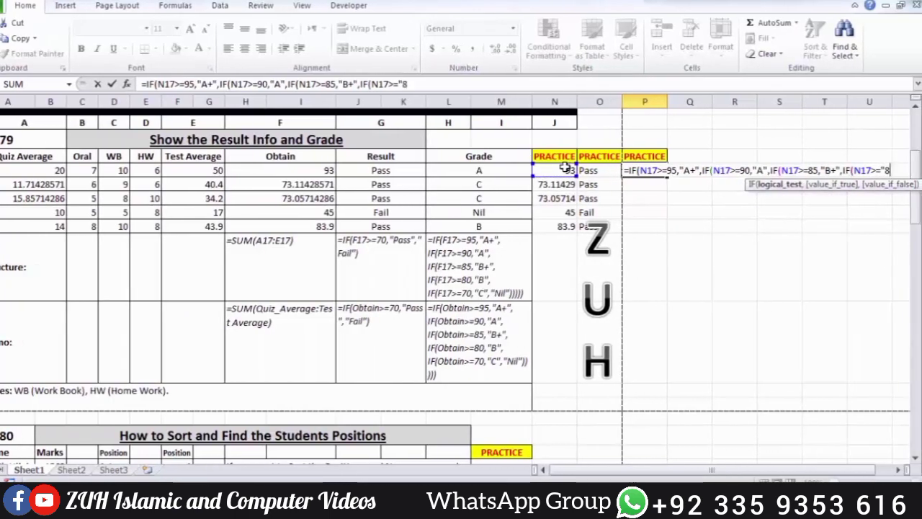
key(BackSpace)
key(BackSpace)
key(BackSpace)
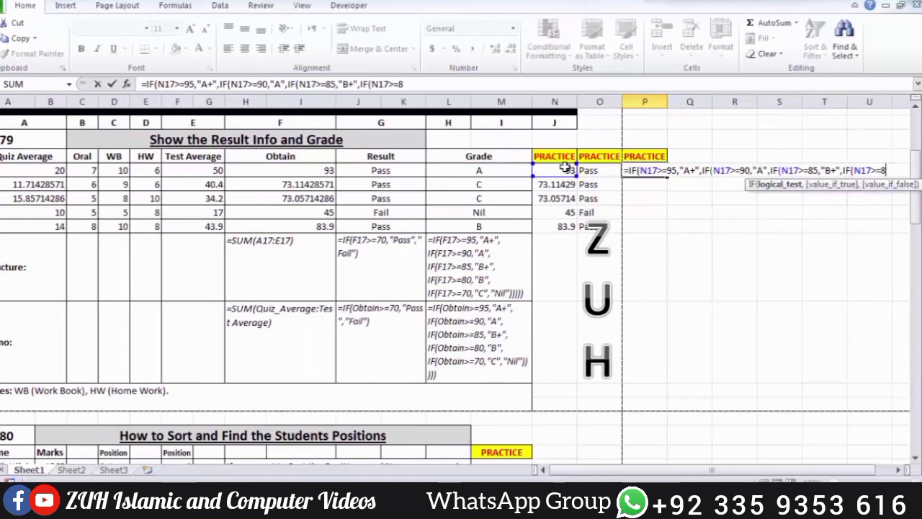
text(80,")
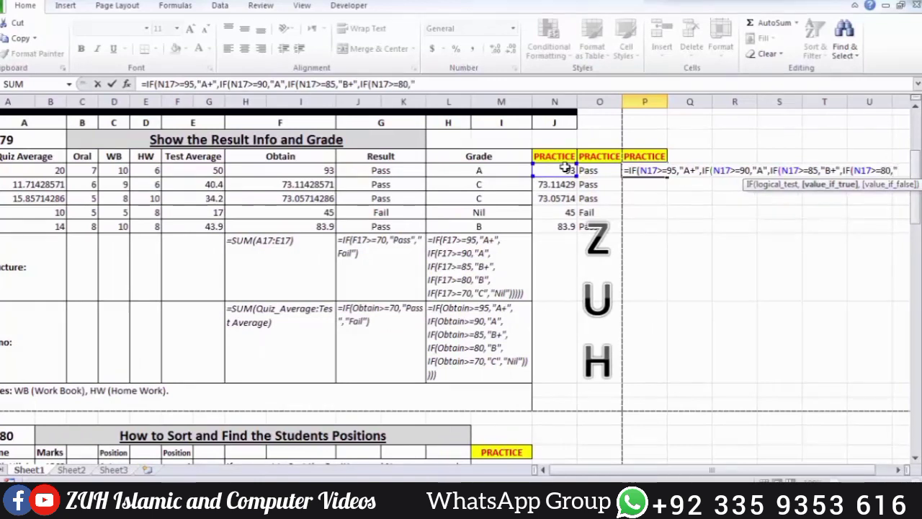
text(B",i)
Add the last nested condition IF(N17>=70,"C","Nil" to the grade formula in P17
key(Tab)
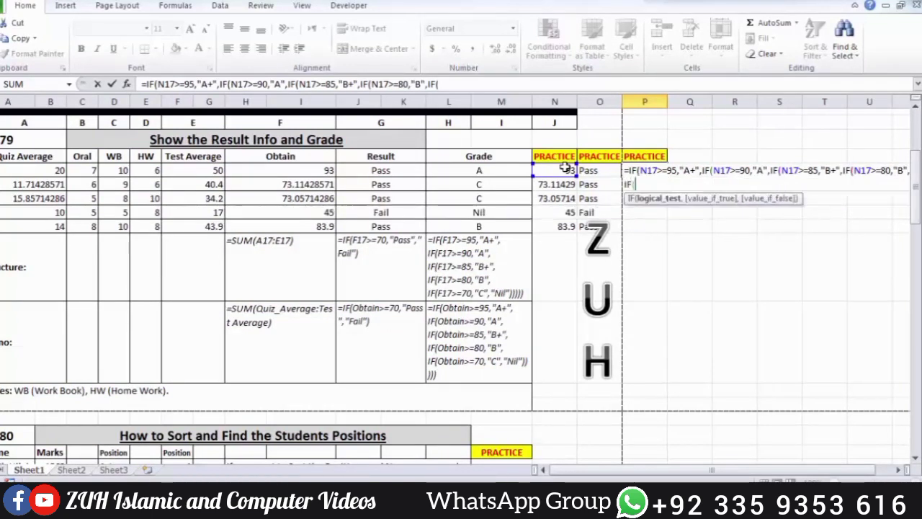
text(N17>=)
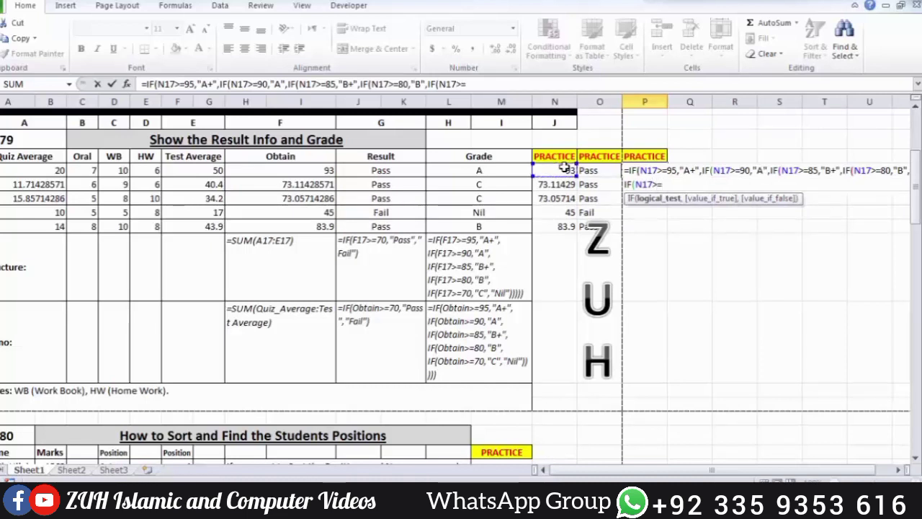
text(70,")
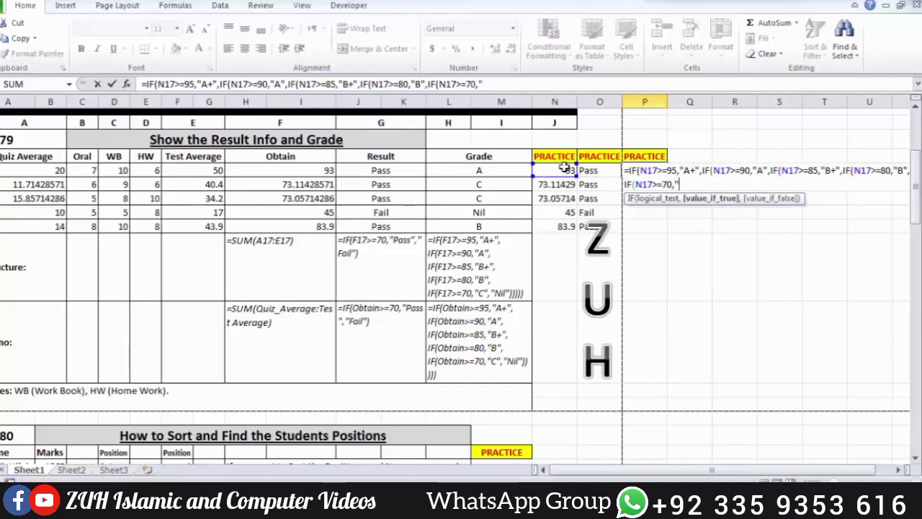
text(C","N)
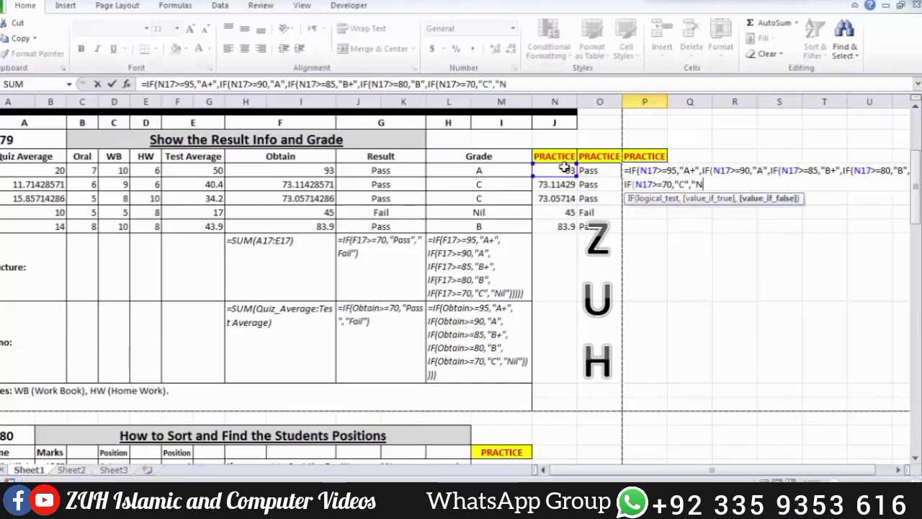
text(ill)
key(BackSpace)
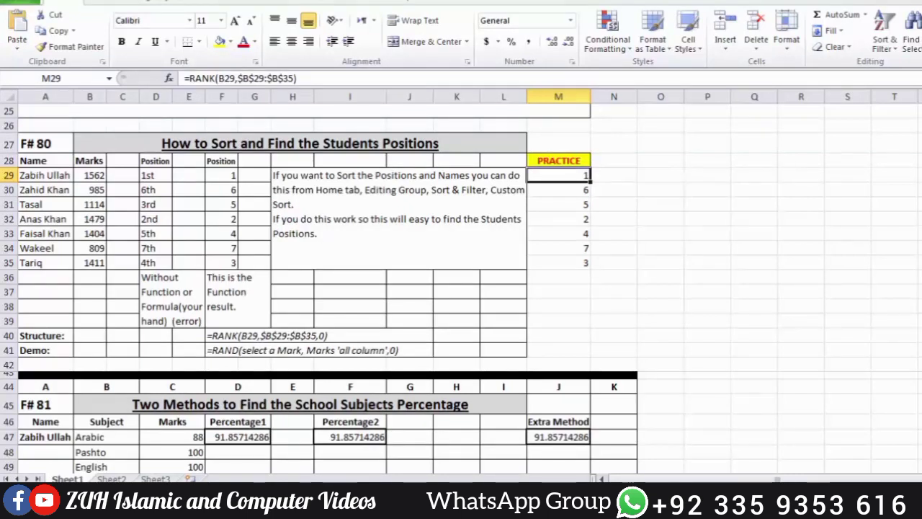
Examine the F# 80 student positions example, comparing the marks with the hand-entered positions and the function-ranked positions
mouse_move(456, 27)
mouse_down()
mouse_move(393, 107)
mouse_move(375, 56)
mouse_up()
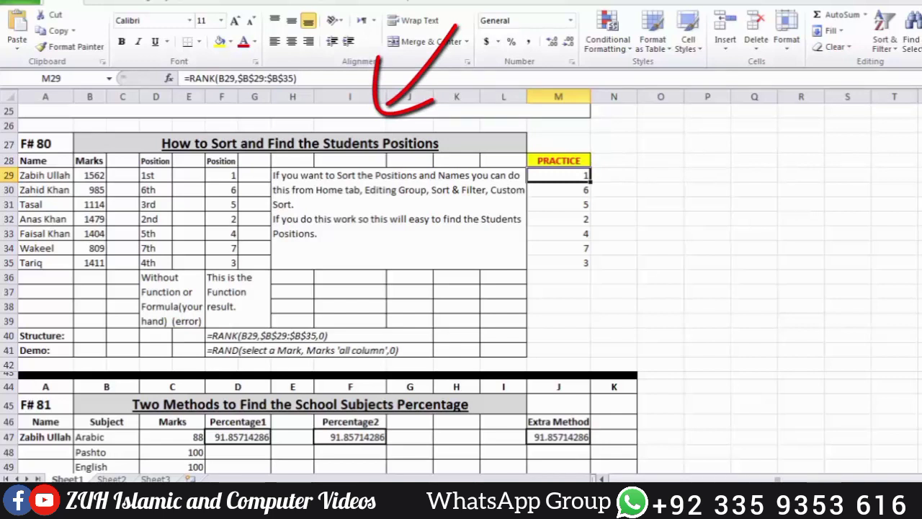
mouse_move(67, 149)
mouse_down()
mouse_move(67, 253)
mouse_move(113, 274)
mouse_up()
drag(113, 133, 113, 256)
drag(67, 151, 113, 275)
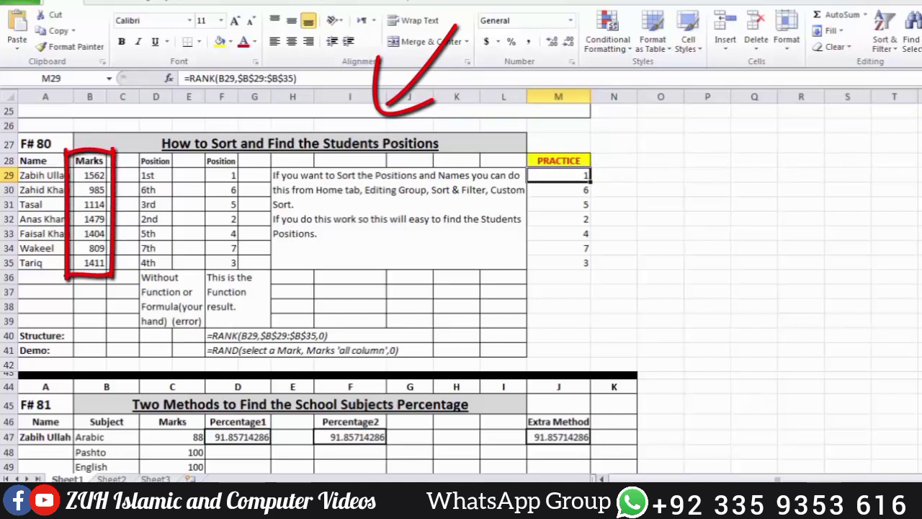
mouse_move(131, 148)
mouse_down()
mouse_move(130, 272)
mouse_move(180, 275)
mouse_up()
drag(178, 146, 179, 268)
drag(131, 151, 178, 277)
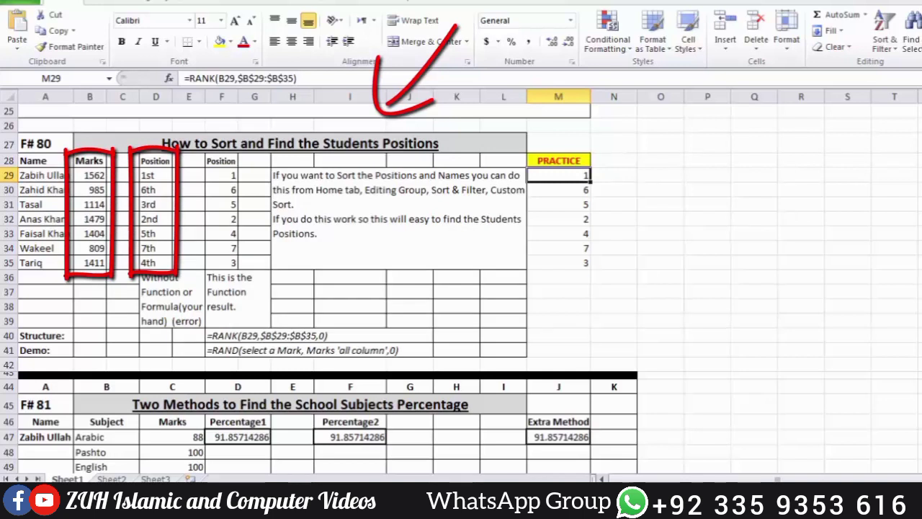
key(ctrl+z)
drag(168, 175, 229, 176)
drag(165, 219, 229, 219)
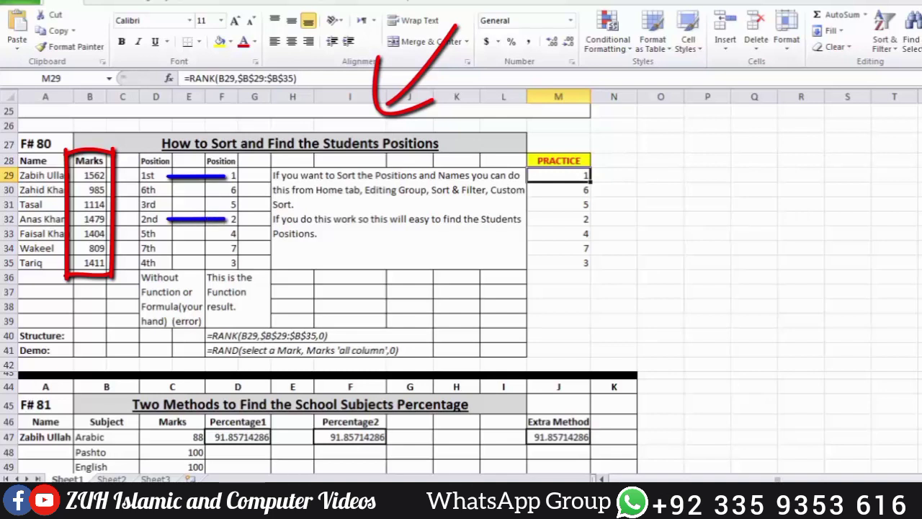
drag(165, 205, 229, 204)
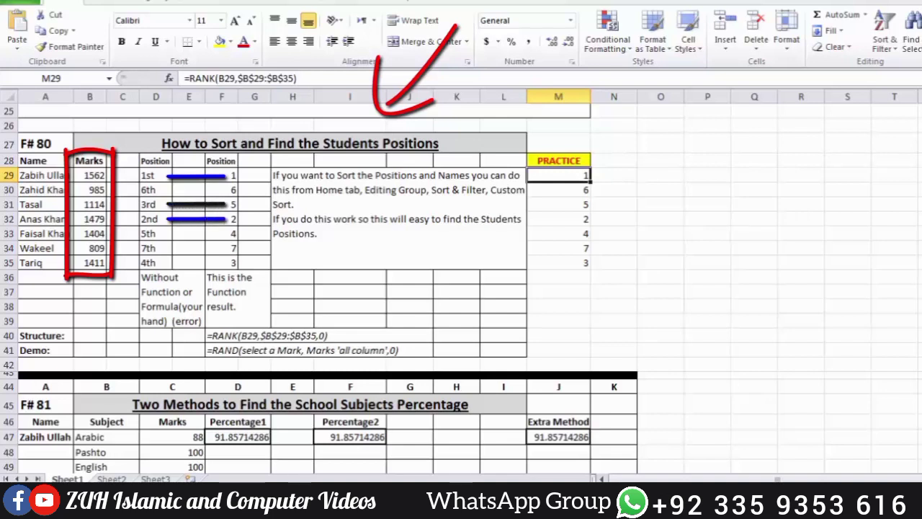